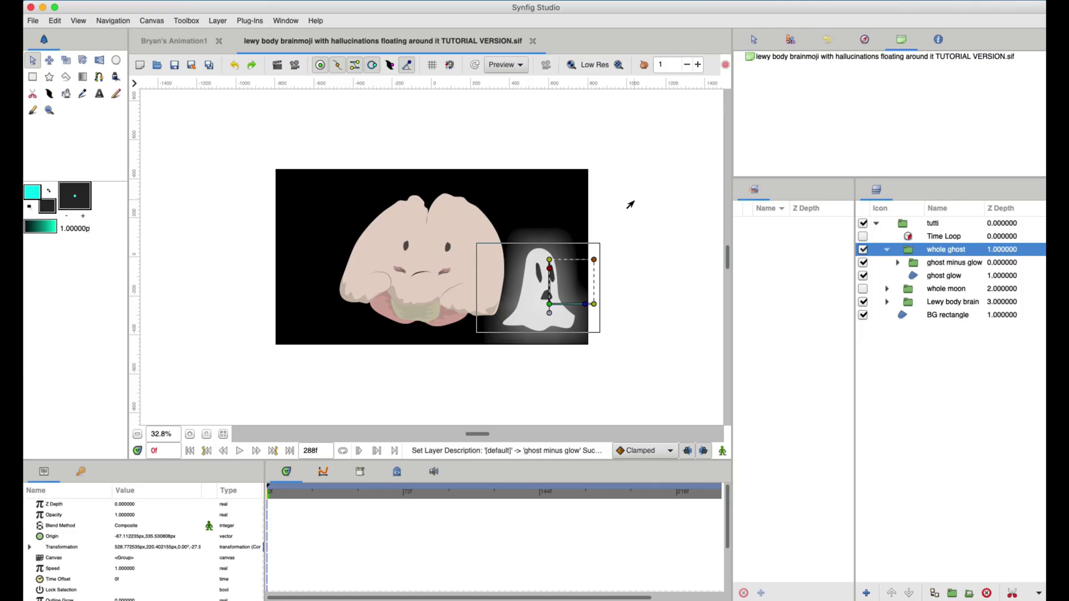
# Step: Deselect the whole ghost group and the brain shape path4584
pyautogui.click(407, 152)
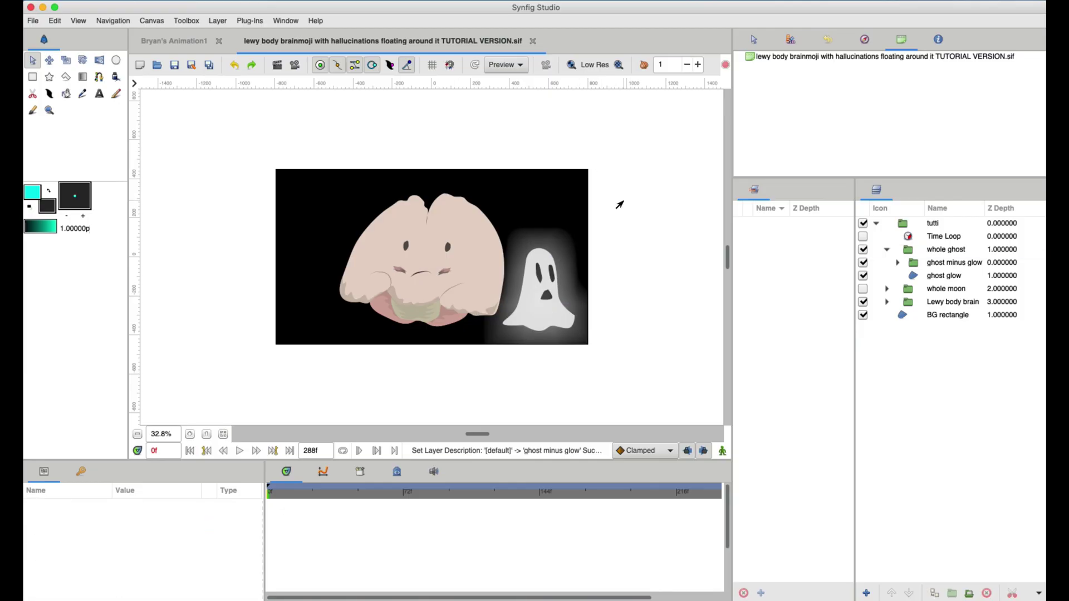
pyautogui.click(496, 250)
pyautogui.click(709, 233)
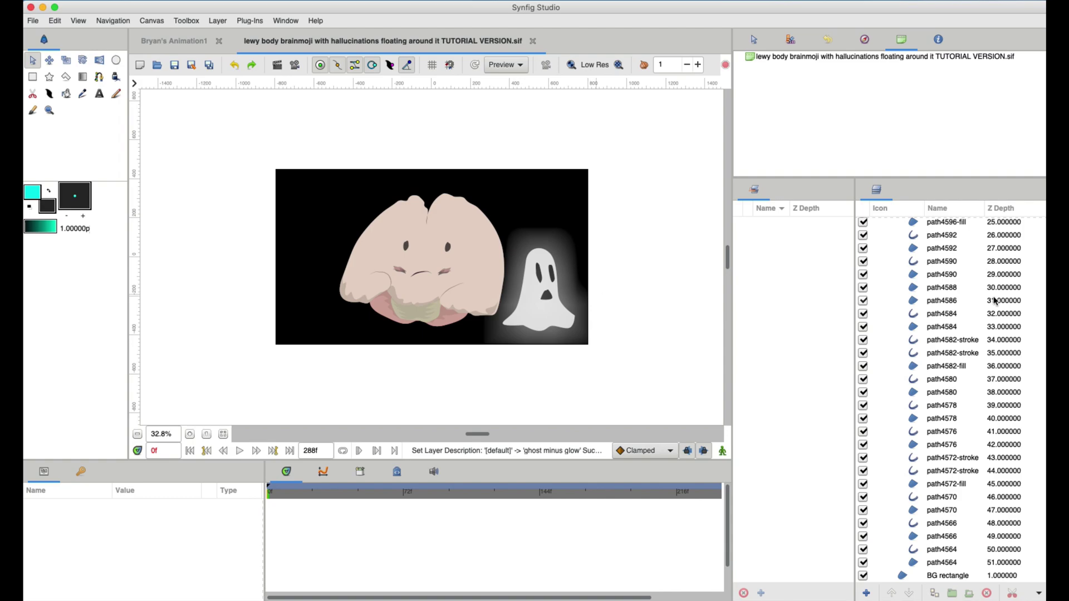
# Step: Collapse the Lewy body brain group's contents and select the whole ghost group
pyautogui.scroll(10, 948, 323)
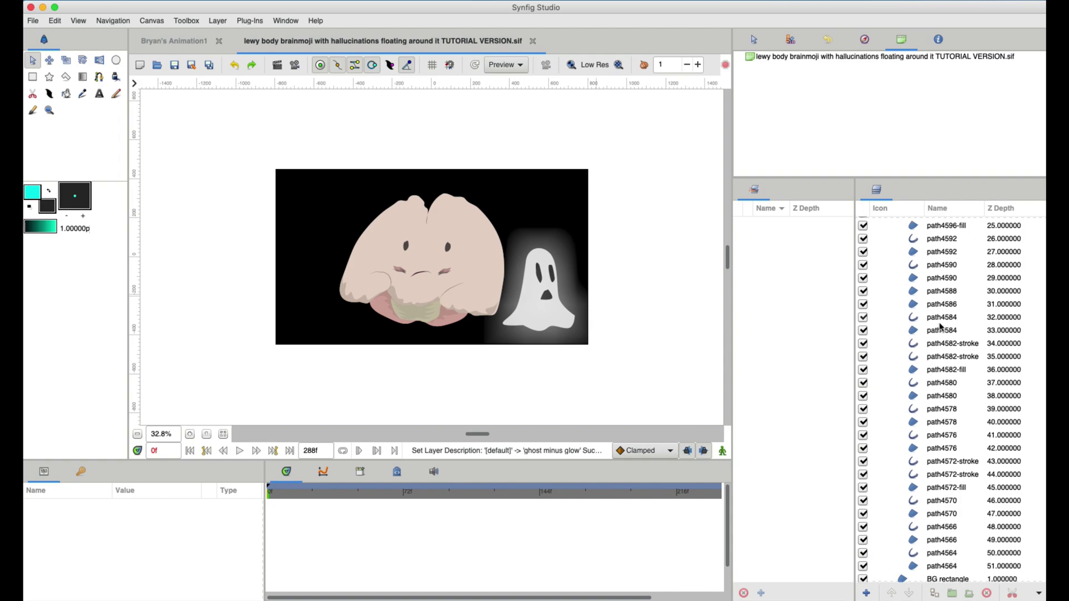
pyautogui.click(887, 302)
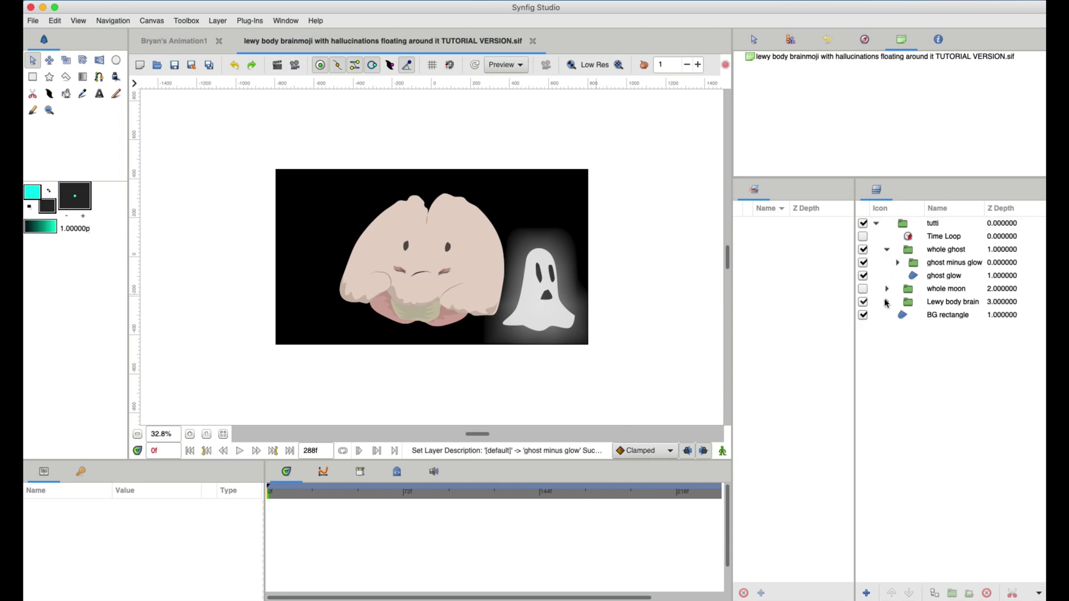
pyautogui.click(953, 262)
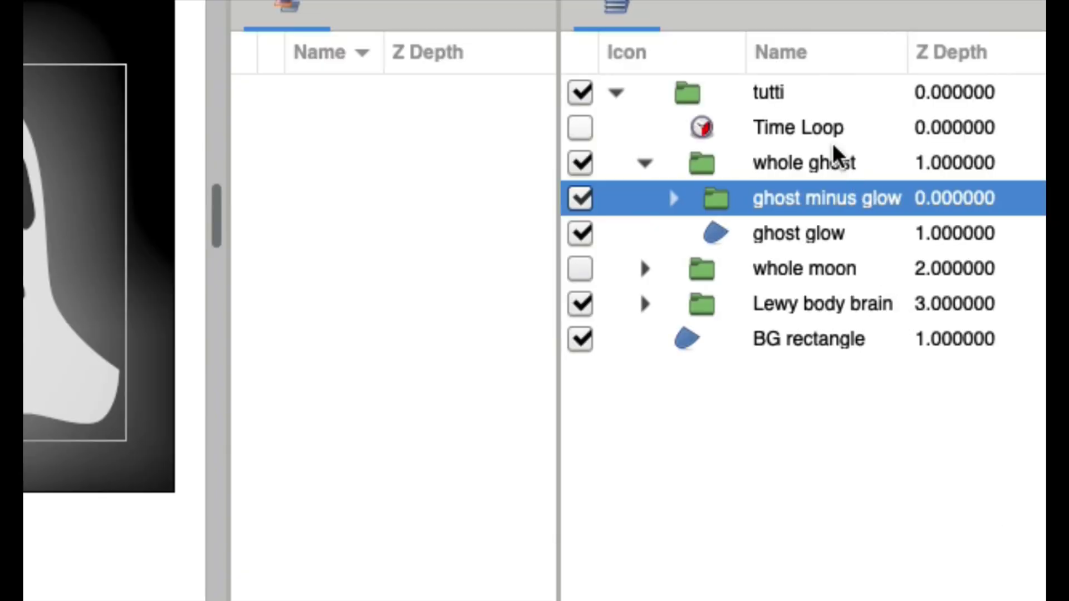
pyautogui.click(834, 142)
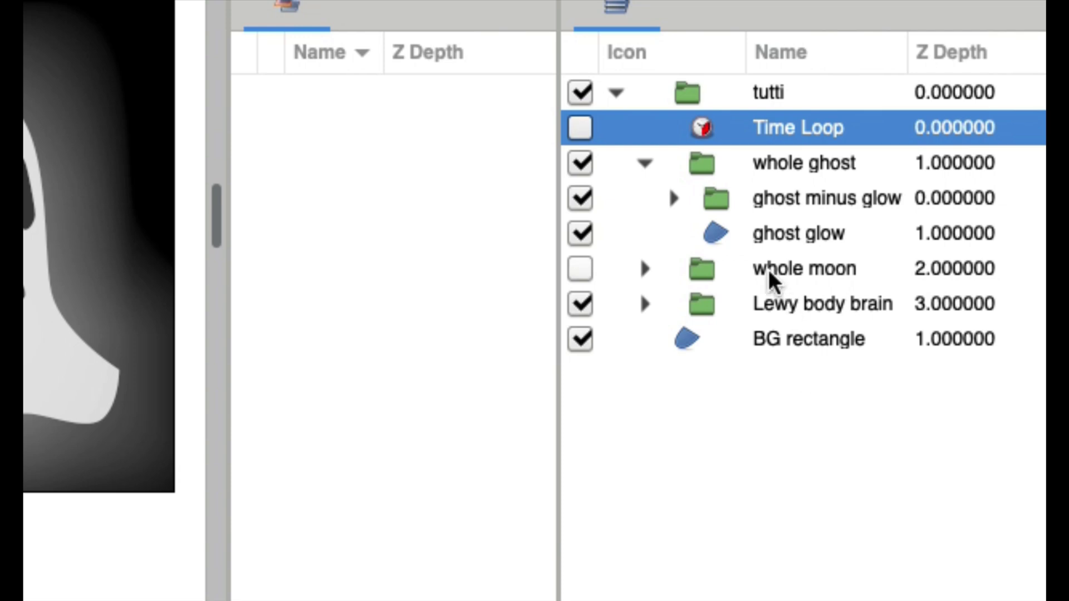
pyautogui.click(713, 177)
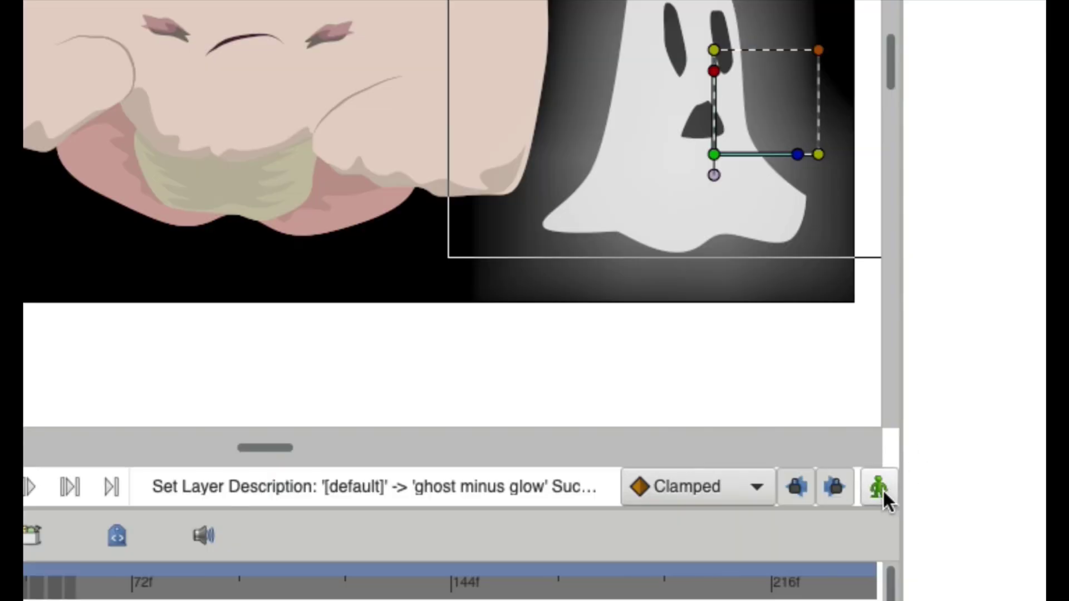
# Step: Turn on Animate Editing Mode with the whole ghost group selected
pyautogui.click(884, 488)
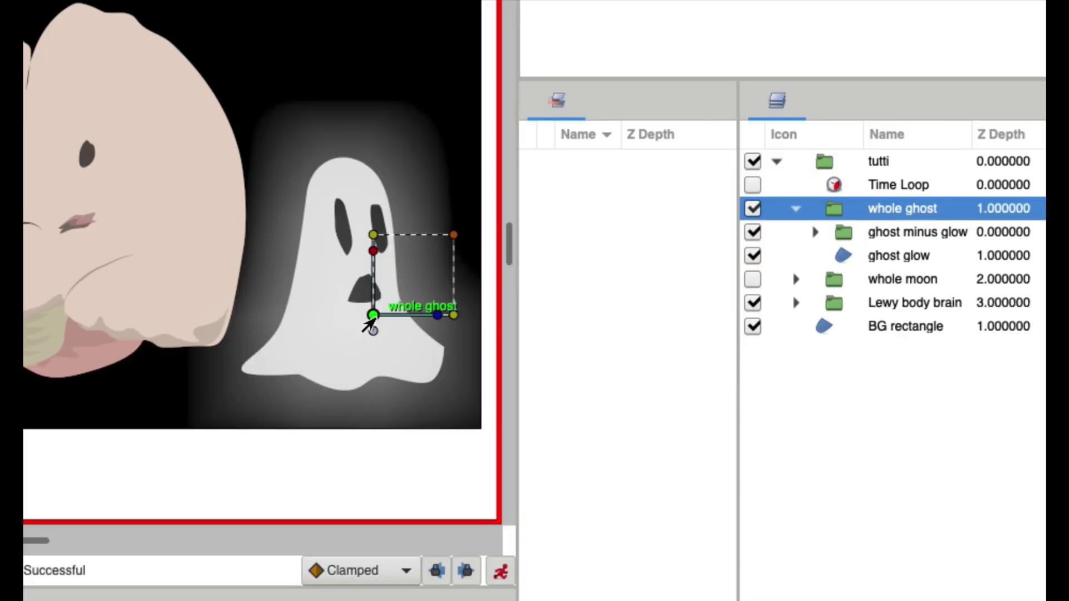
pyautogui.click(858, 232)
pyautogui.click(841, 209)
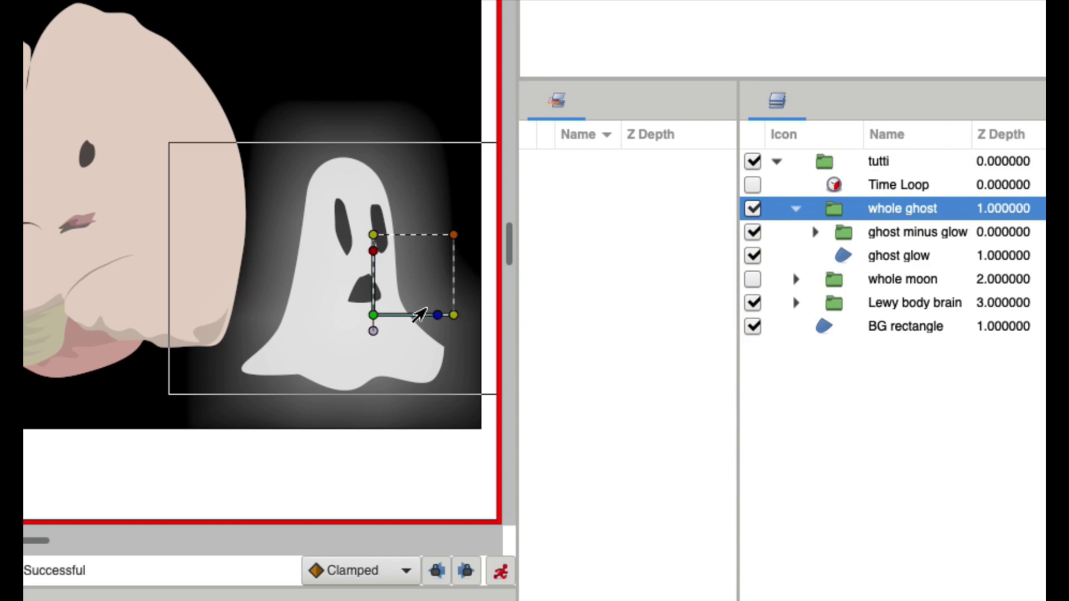
pyautogui.click(371, 316)
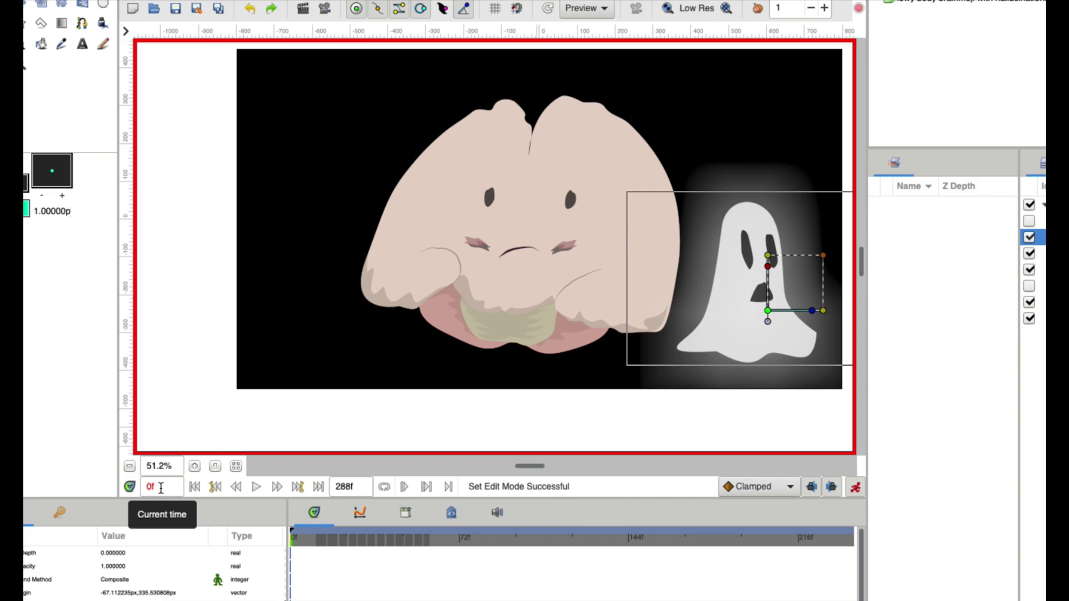
# Step: At frame 24, drag the whole ghost to the canvas's upper left
pyautogui.moveTo(161, 489); pyautogui.dragTo(142, 490)
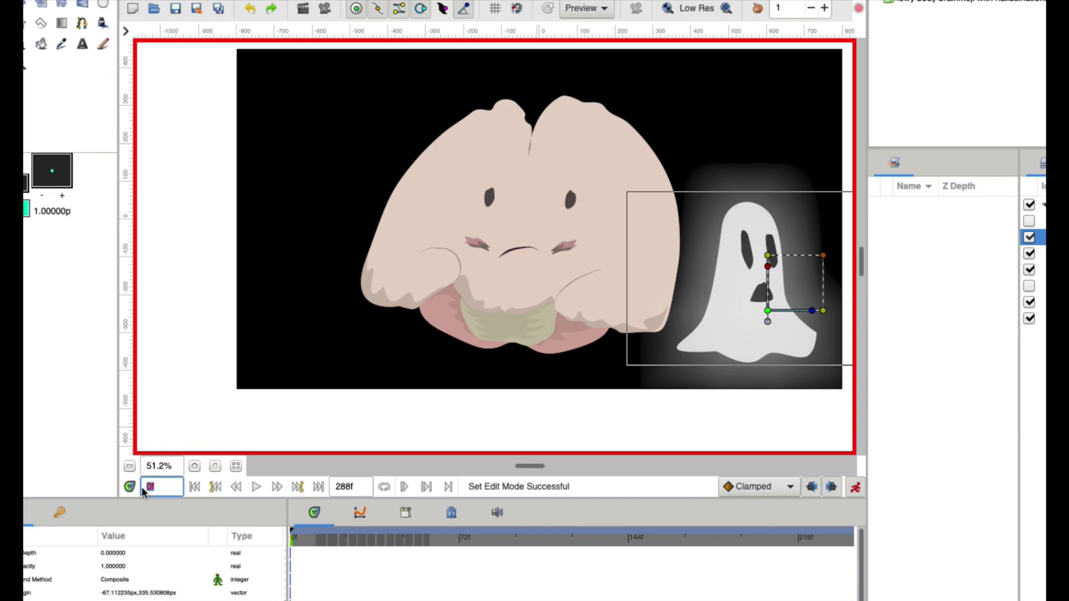
pyautogui.write('24')
pyautogui.press('Return')
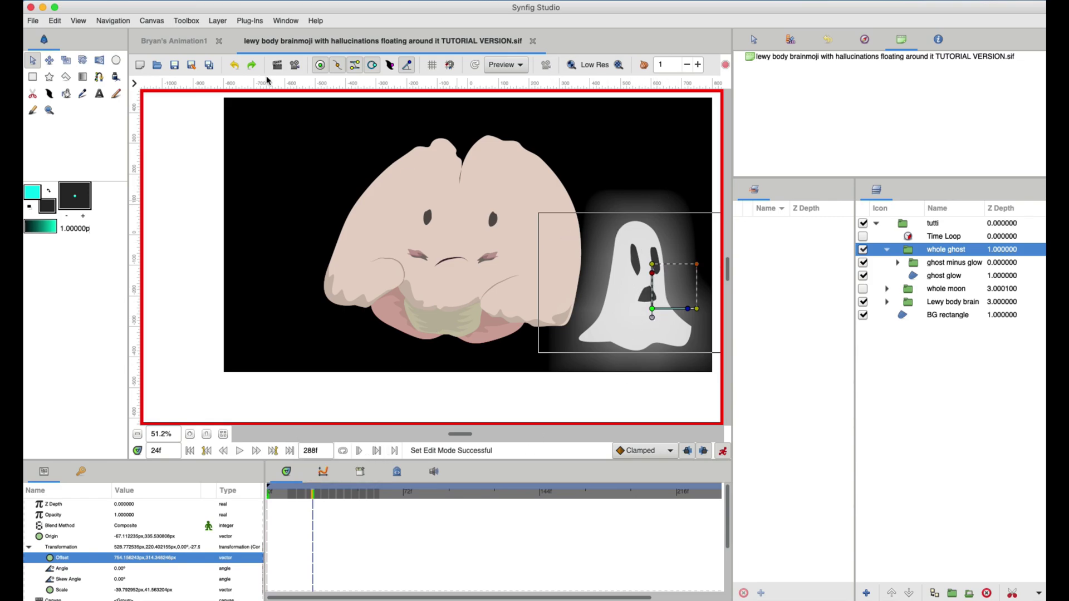
pyautogui.moveTo(652, 308); pyautogui.dragTo(448, 253)
pyautogui.press('-')
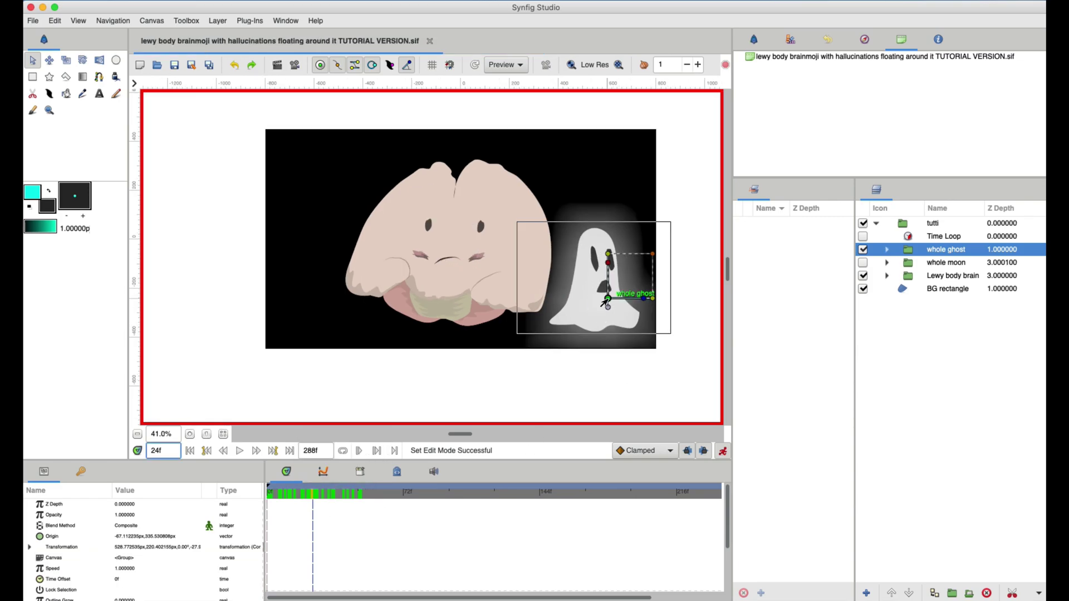
pyautogui.moveTo(609, 298); pyautogui.dragTo(318, 214)
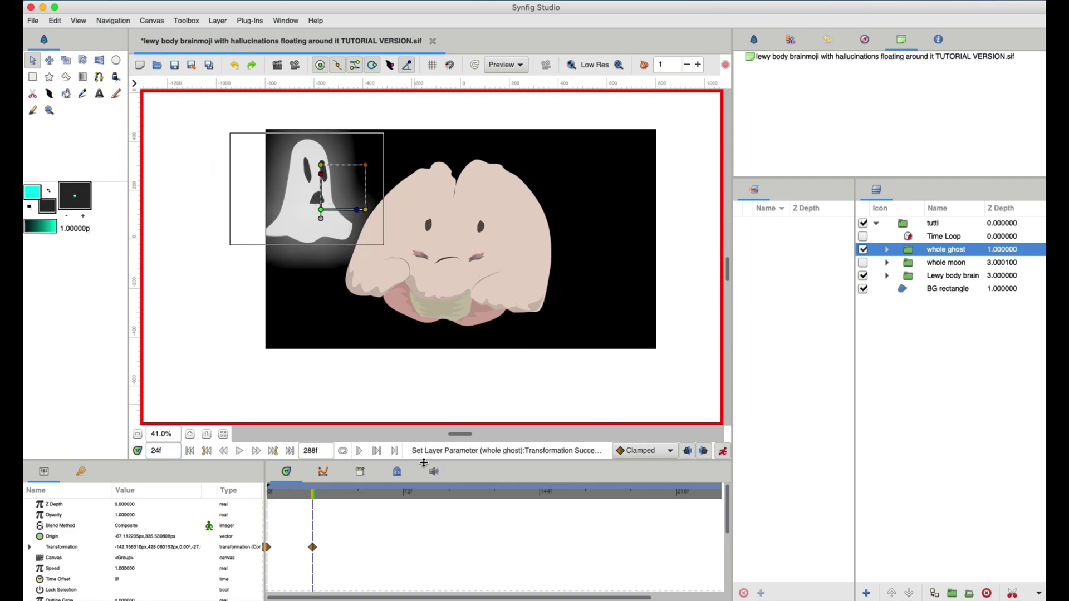
# Step: Save the file and scrub between frames 0 and 24 to preview the slide
pyautogui.hotkey('ctrl', 's')
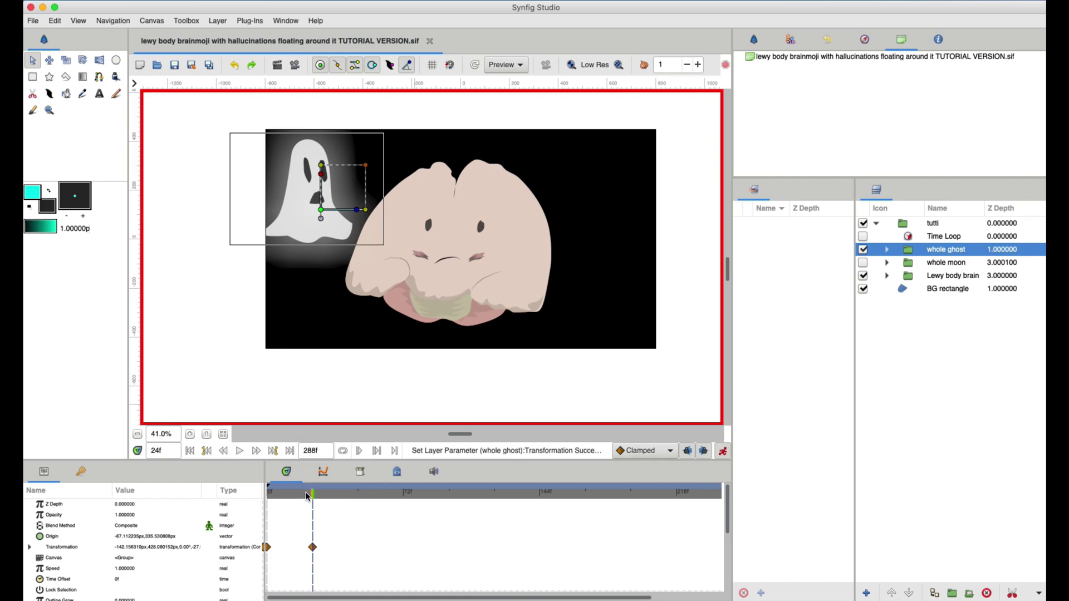
pyautogui.moveTo(310, 493); pyautogui.dragTo(270, 495)
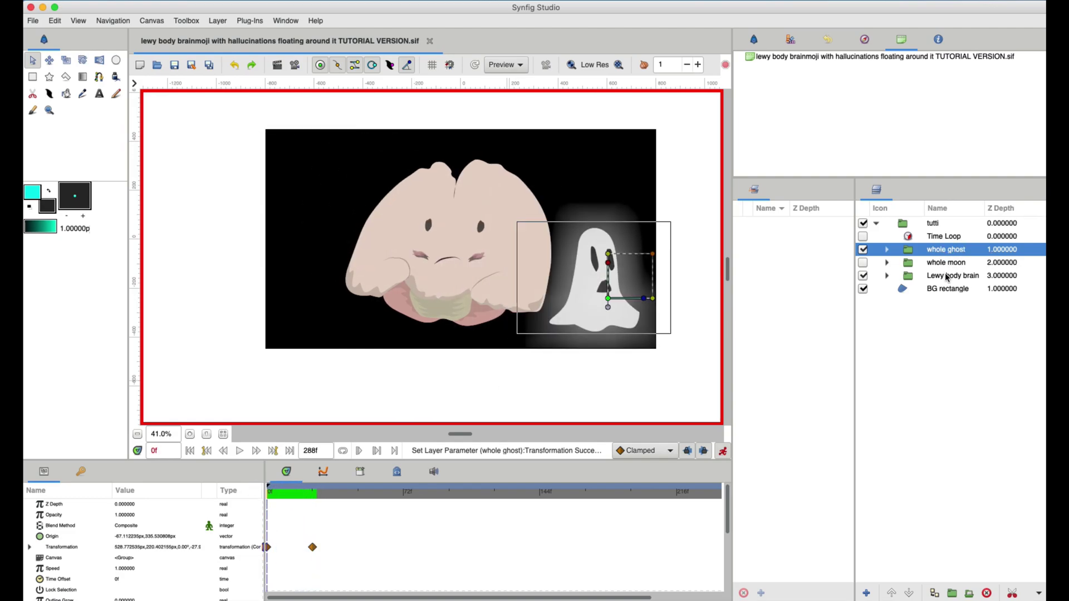
pyautogui.moveTo(283, 500); pyautogui.dragTo(312, 495)
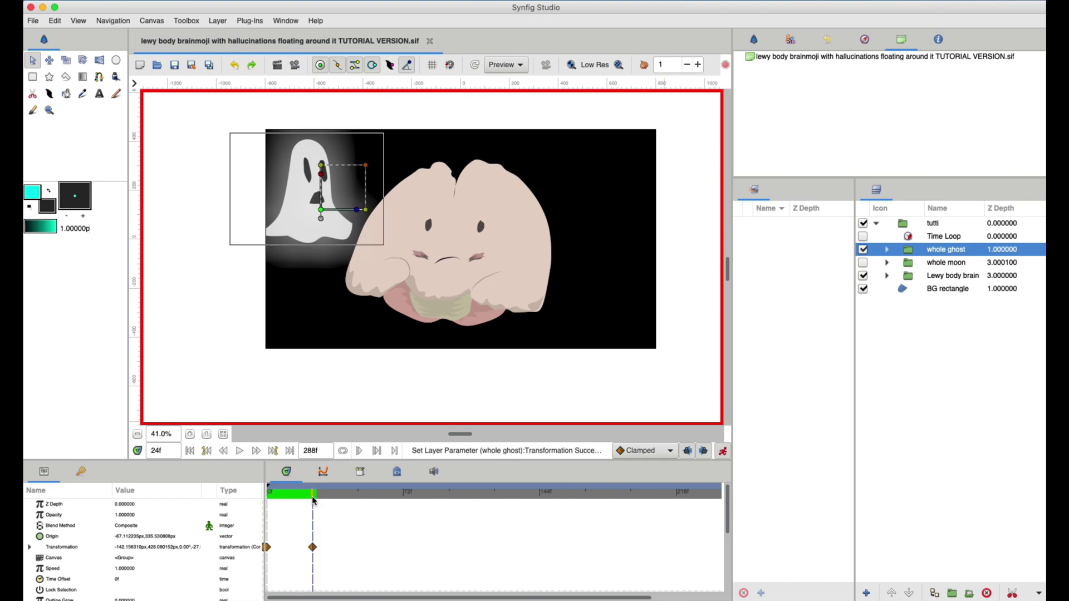
# Step: Set the current time to frame 48 through the time field
pyautogui.click(170, 451)
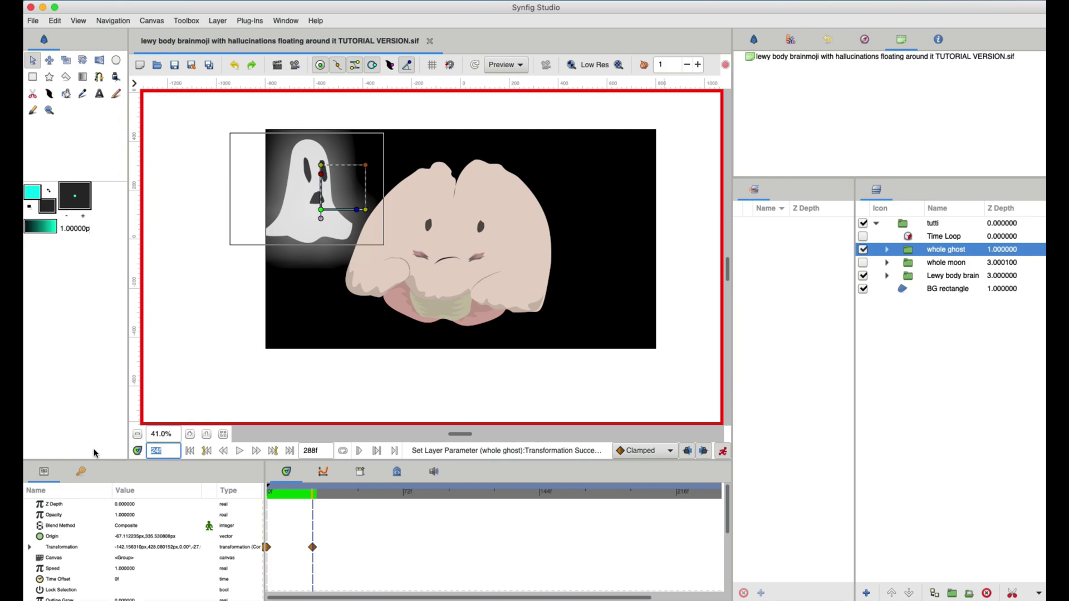
pyautogui.write('48')
pyautogui.press('Return')
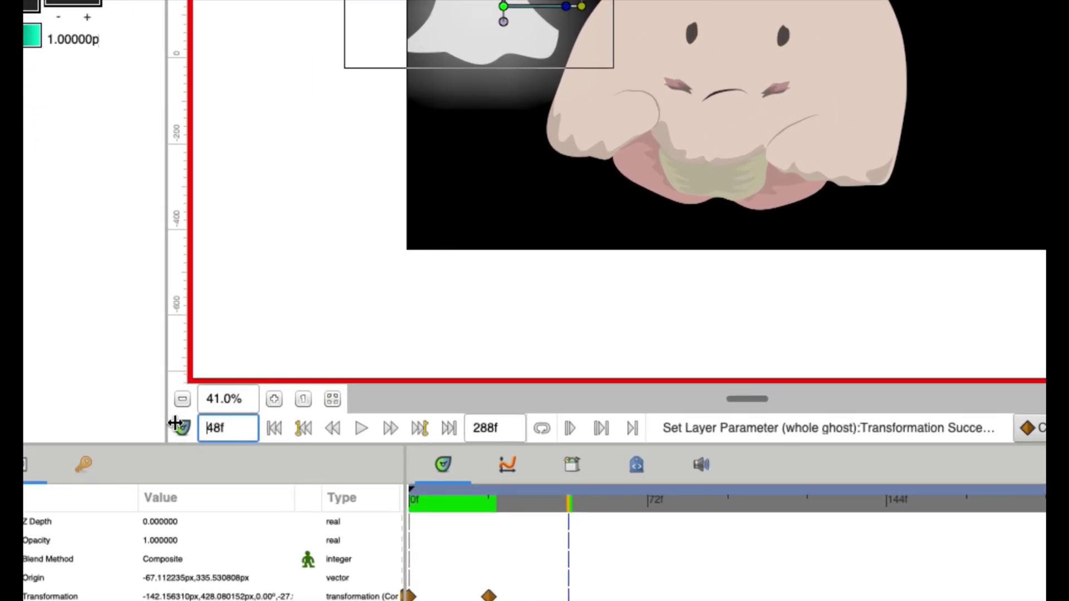
pyautogui.moveTo(239, 428); pyautogui.dragTo(98, 415)
pyautogui.write('1s')
pyautogui.press('Return')
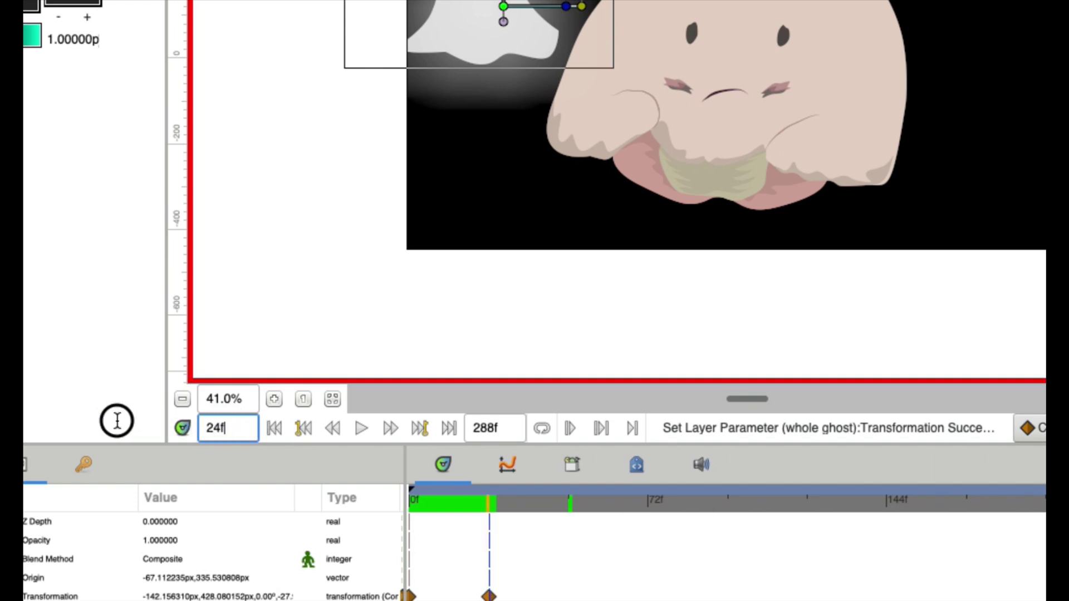
pyautogui.doubleClick(207, 429)
pyautogui.write('48s')
pyautogui.press('Return')
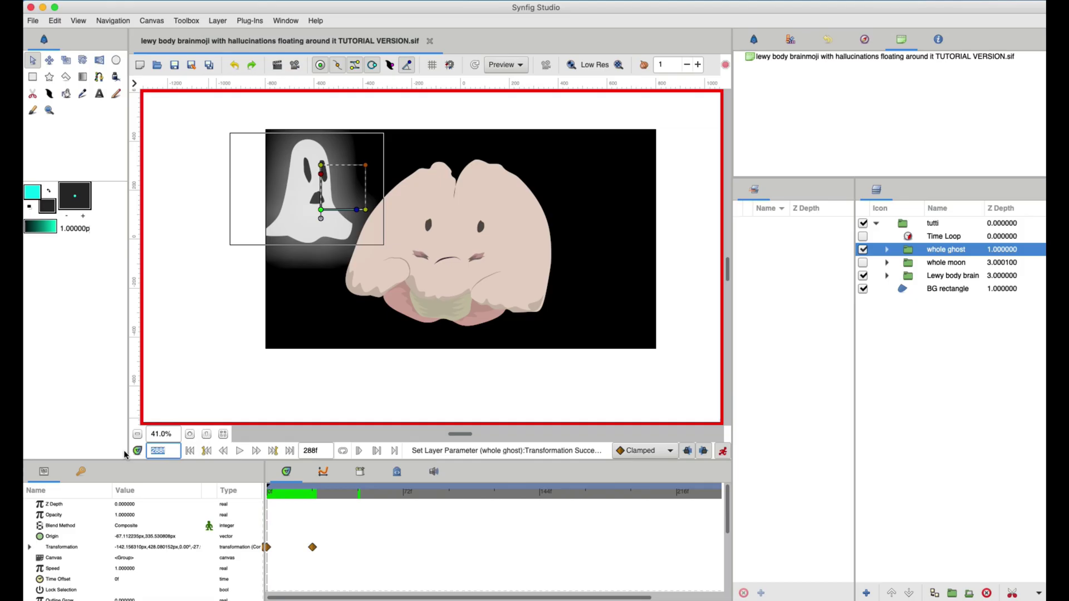
pyautogui.write('48')
pyautogui.press('Return')
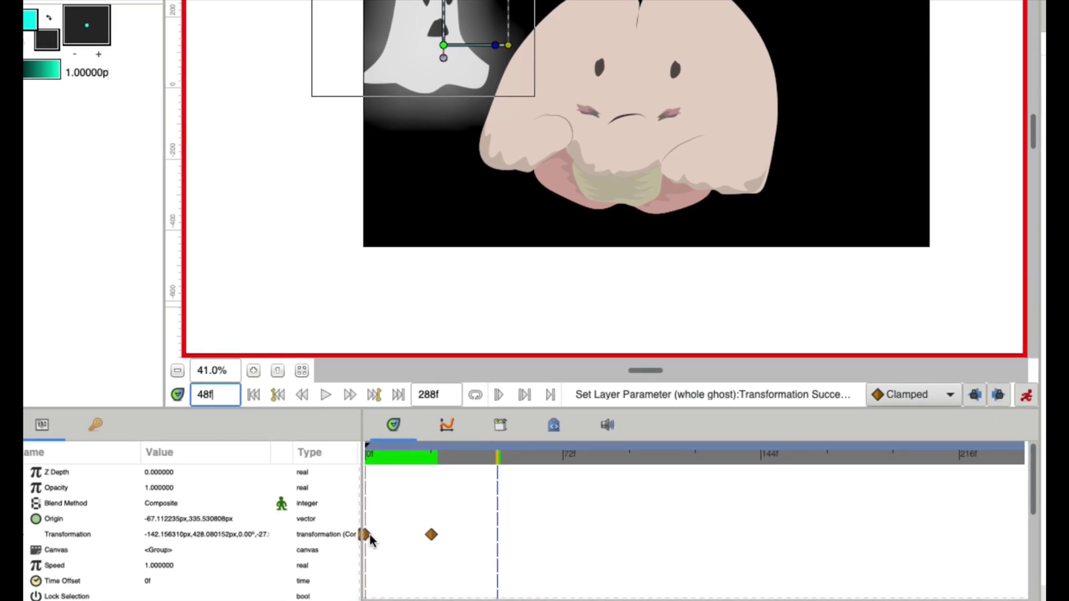
# Step: Duplicate the 0f Transformation waypoint at frame 48 and scrub to check the ghost's return
pyautogui.rightClick(370, 534)
pyautogui.click(417, 337)
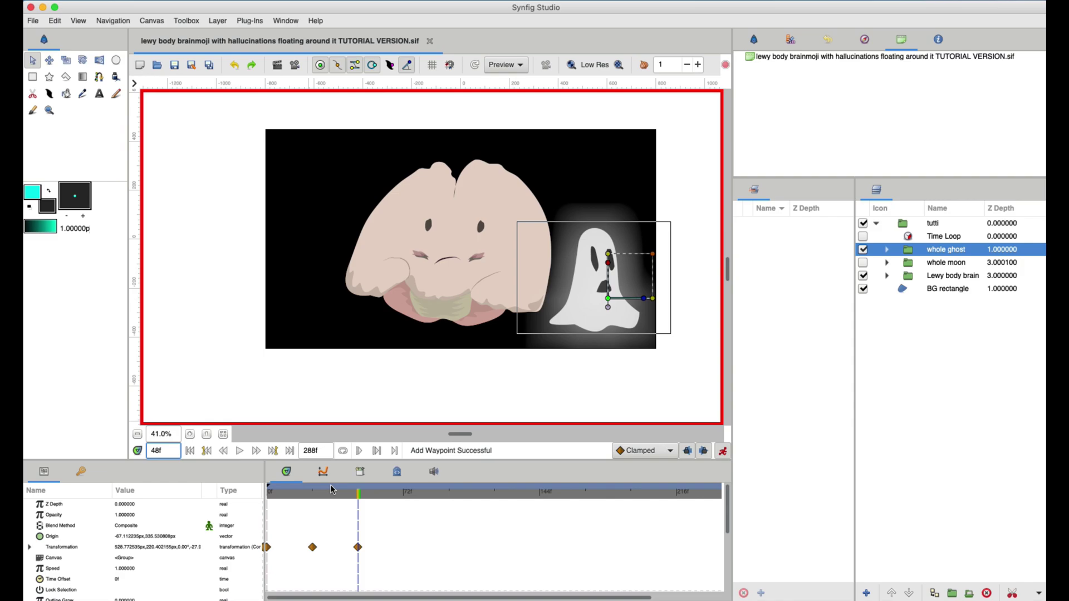
pyautogui.moveTo(330, 492); pyautogui.dragTo(263, 494)
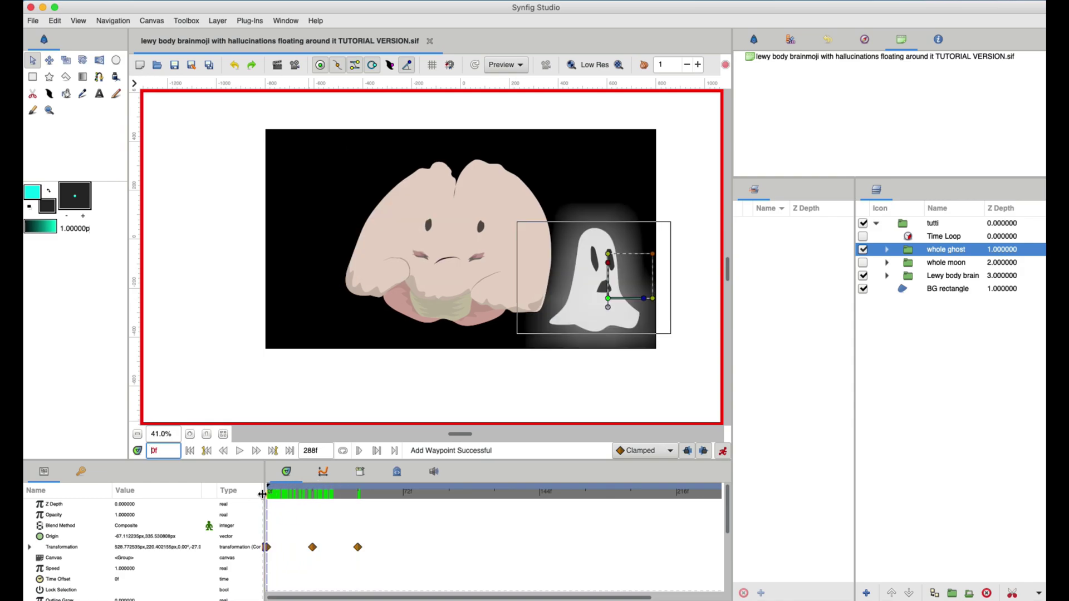
pyautogui.moveTo(349, 493); pyautogui.dragTo(266, 495)
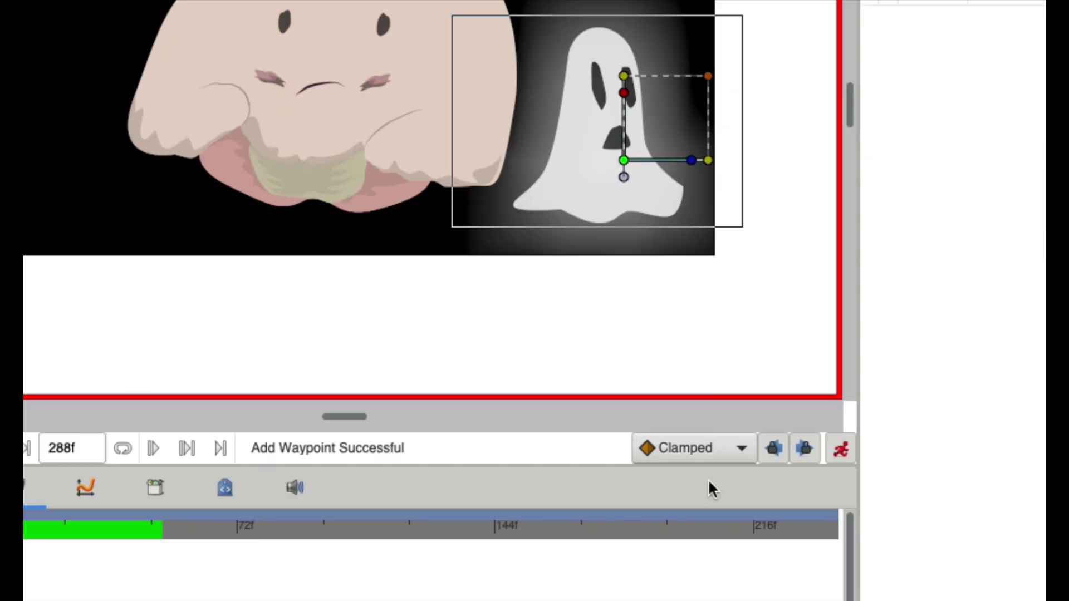
# Step: Keep the default interpolation on Constant and scrub the first frames to preview the slide
pyautogui.click(648, 450)
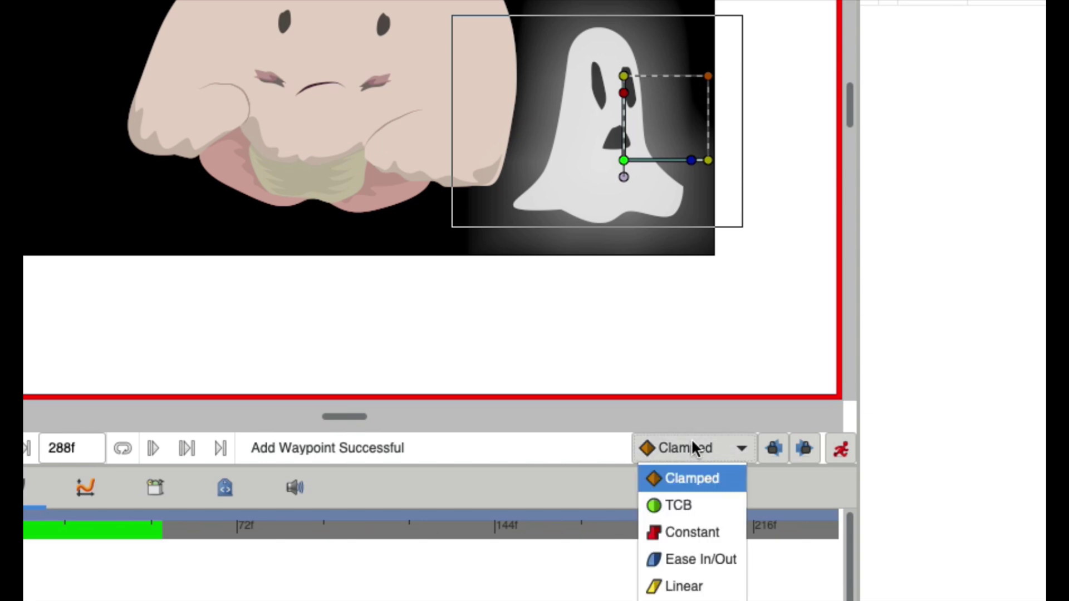
pyautogui.click(675, 535)
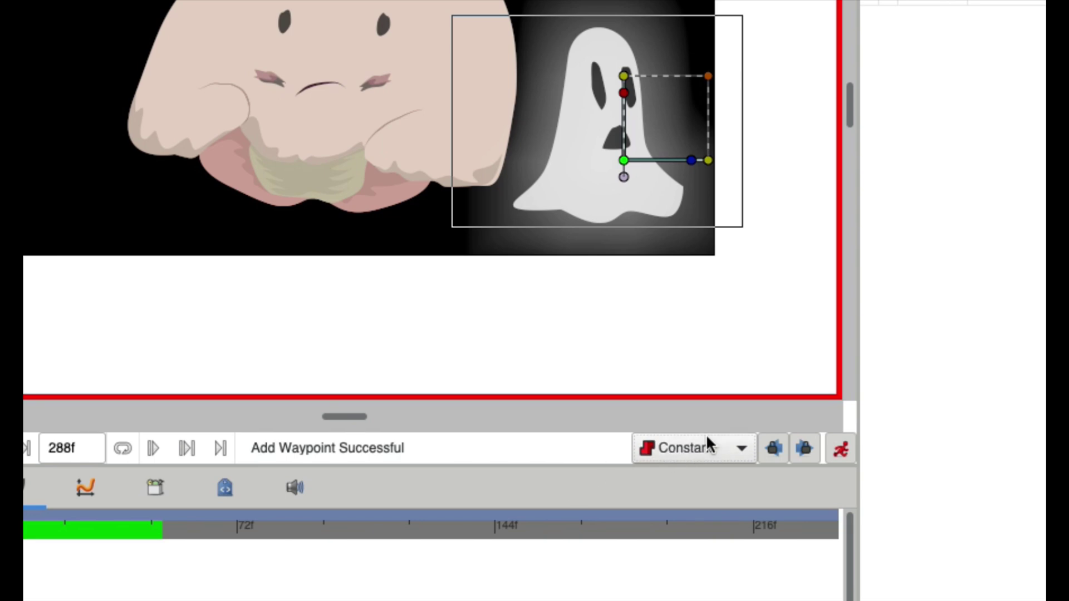
pyautogui.click(721, 451)
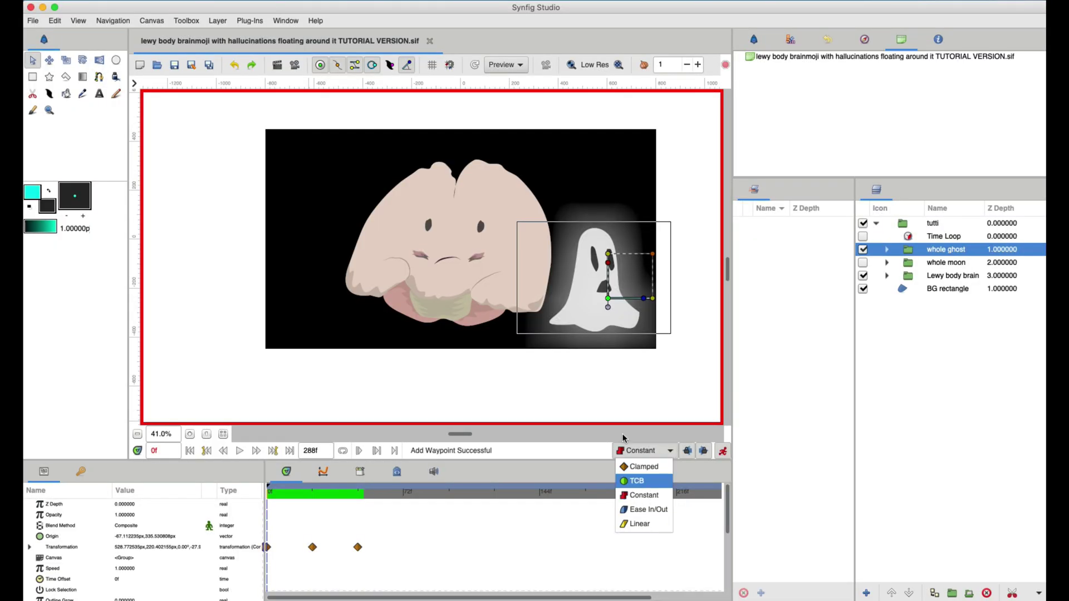
pyautogui.click(640, 496)
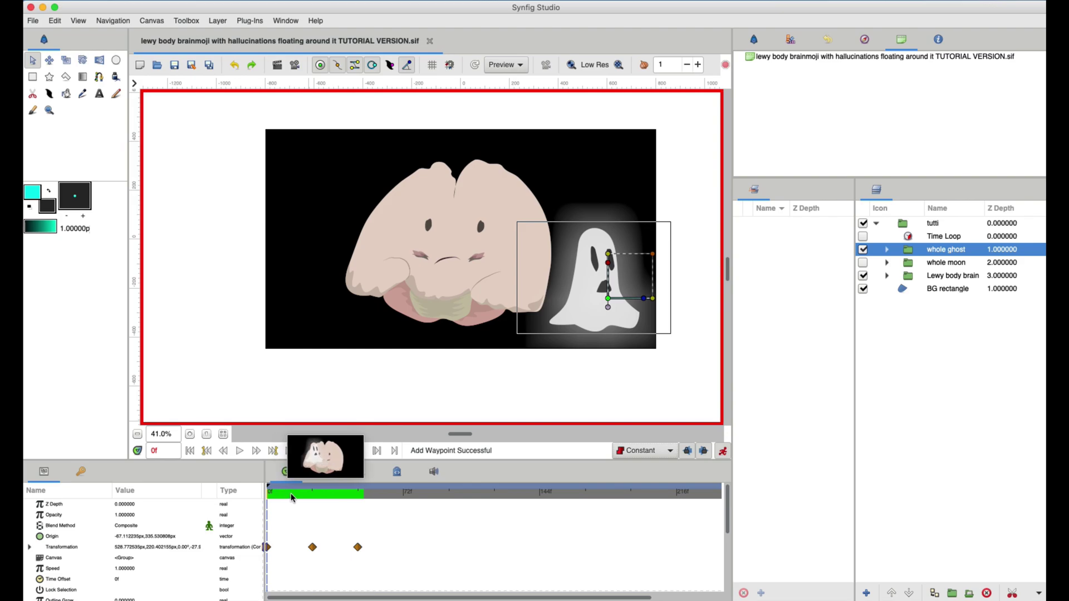
pyautogui.moveTo(291, 497); pyautogui.dragTo(269, 494)
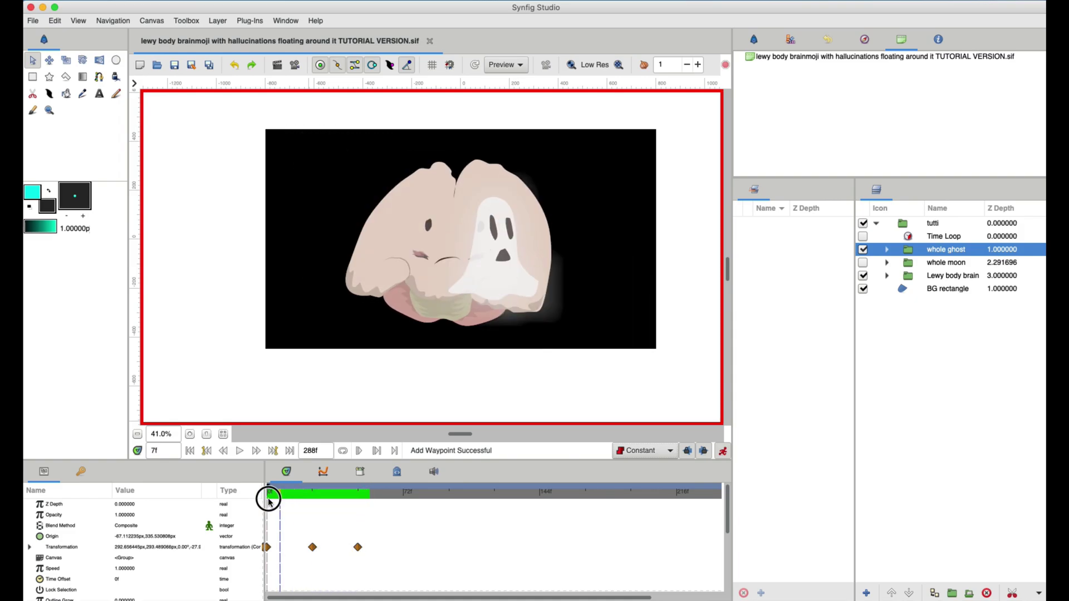
pyautogui.click(87, 505)
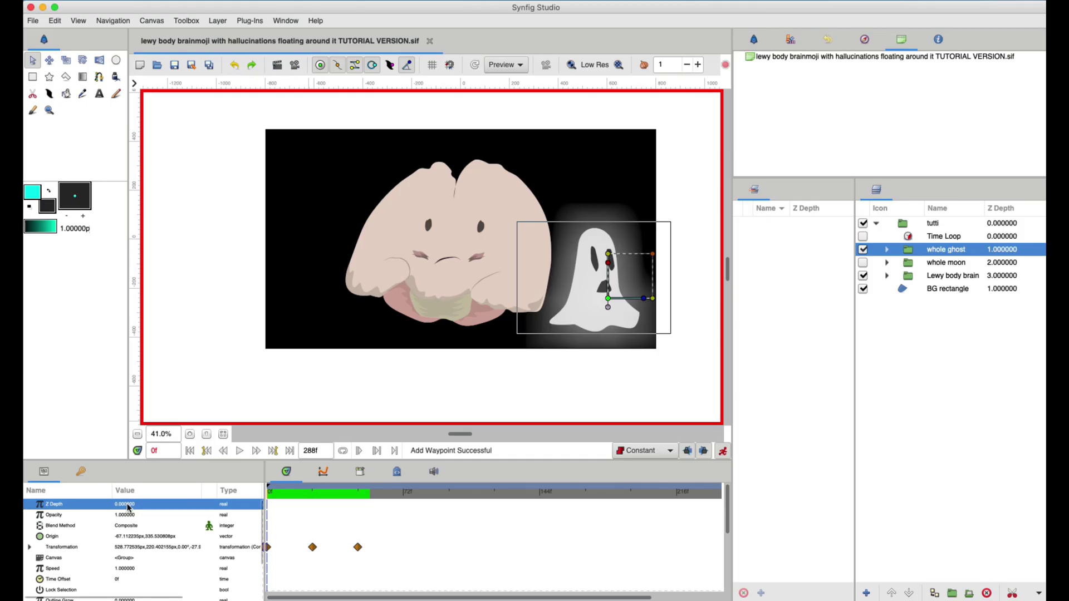
# Step: Leave Z Depth unchanged and compare the whole moon, Lewy body brain and BG layers' stacking
pyautogui.click(128, 505)
pyautogui.press('Return')
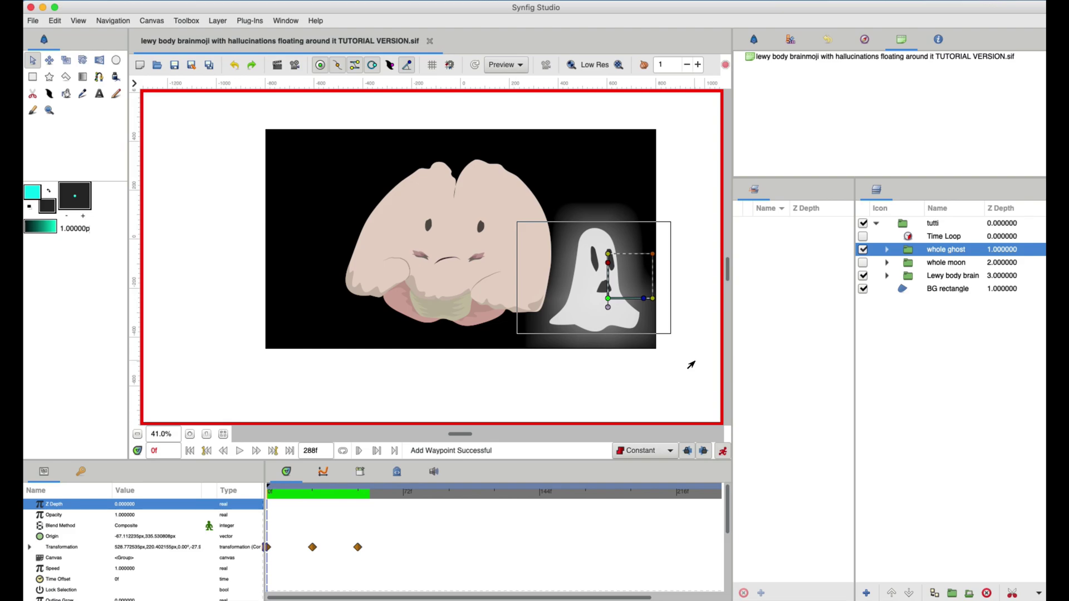
pyautogui.click(920, 263)
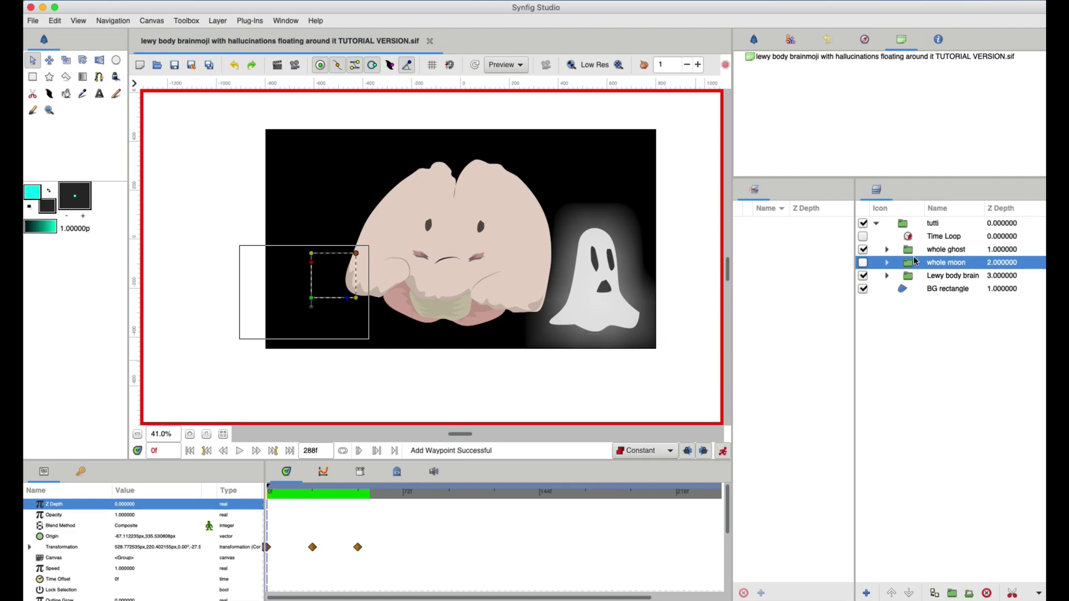
pyautogui.click(900, 253)
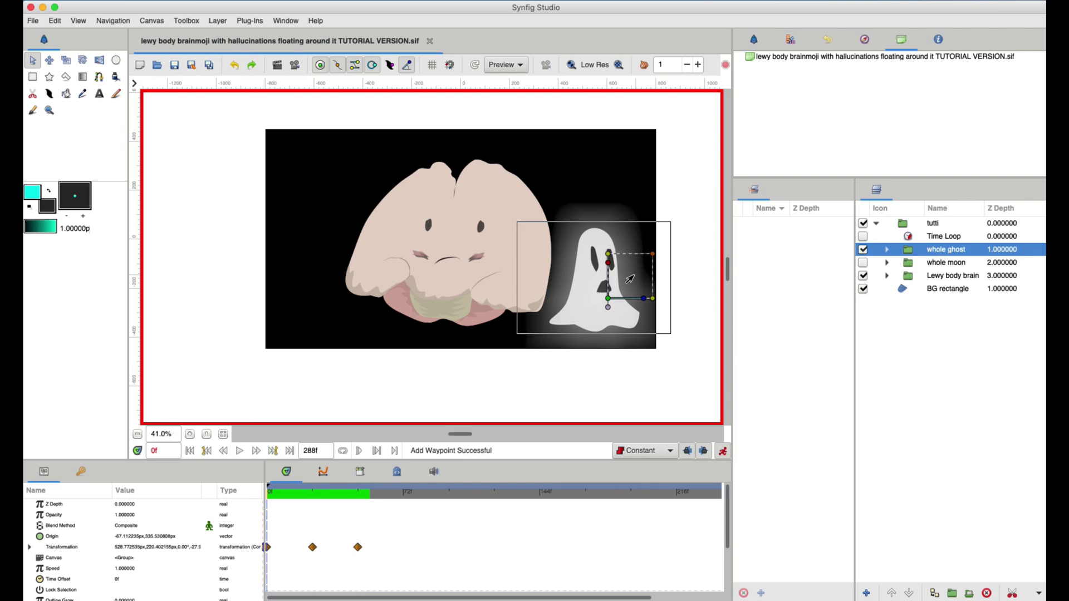
pyautogui.click(908, 262)
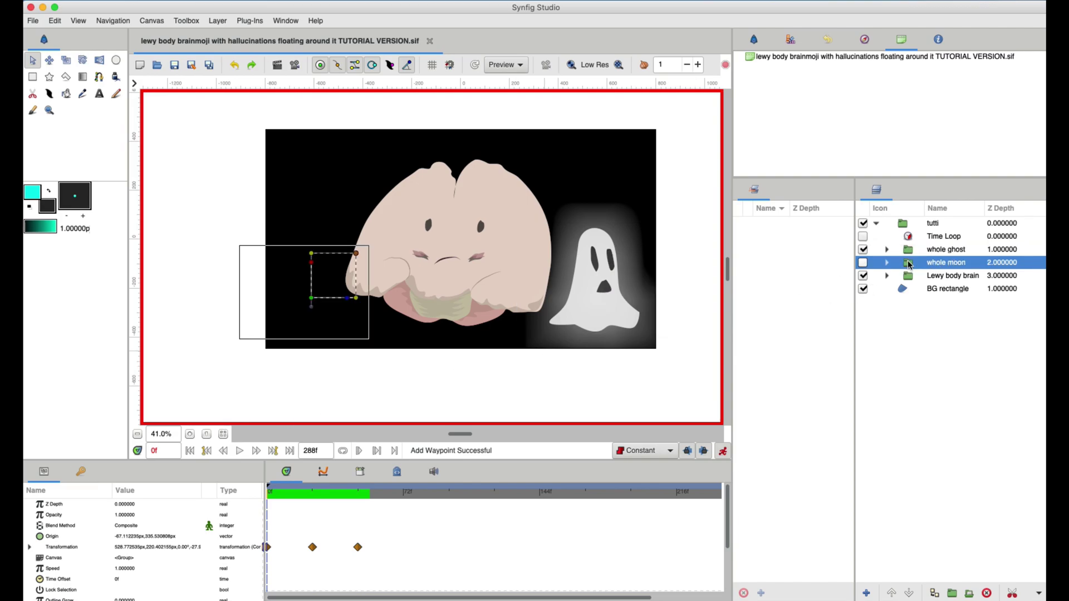
pyautogui.click(910, 276)
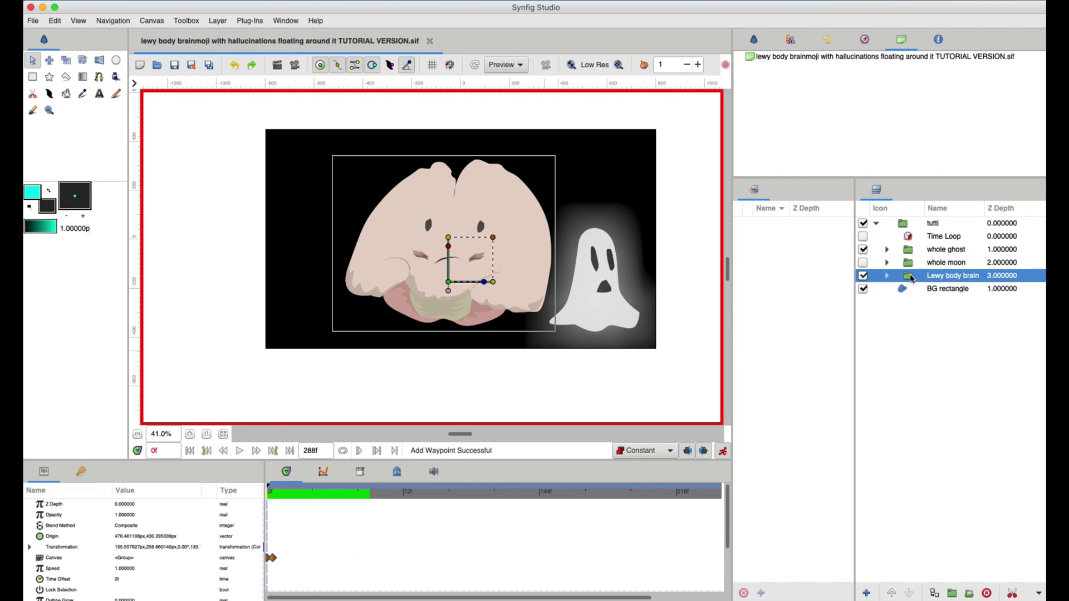
pyautogui.click(940, 291)
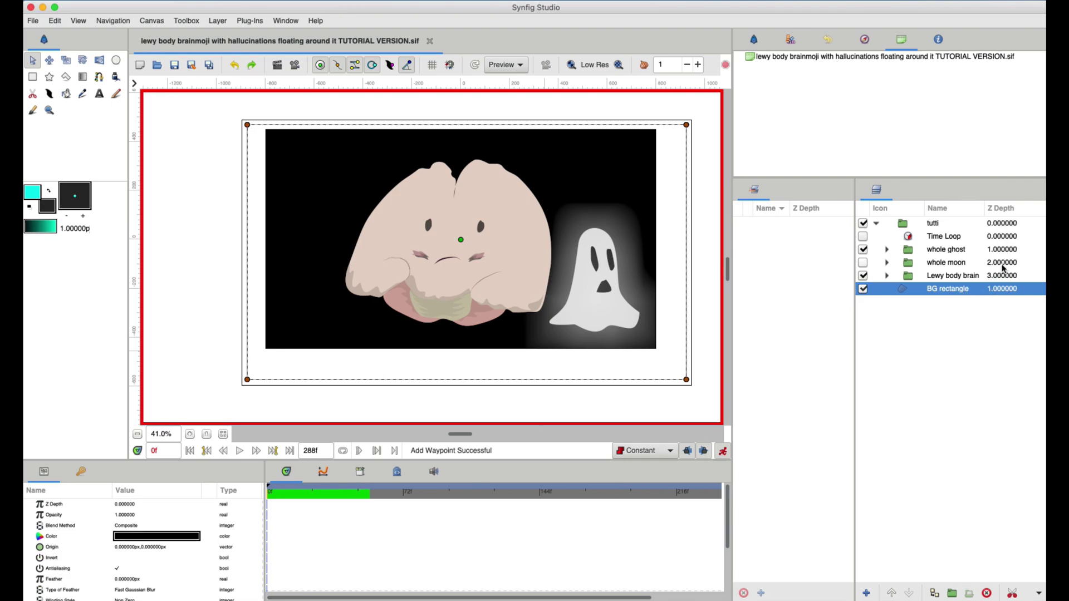
pyautogui.click(1003, 250)
pyautogui.click(1003, 263)
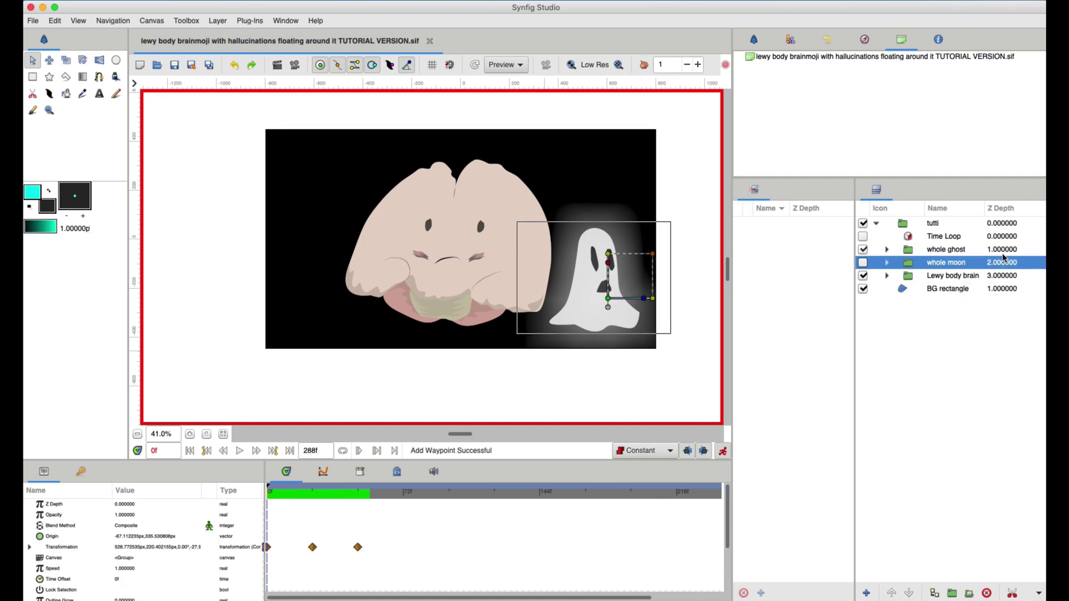
pyautogui.click(947, 250)
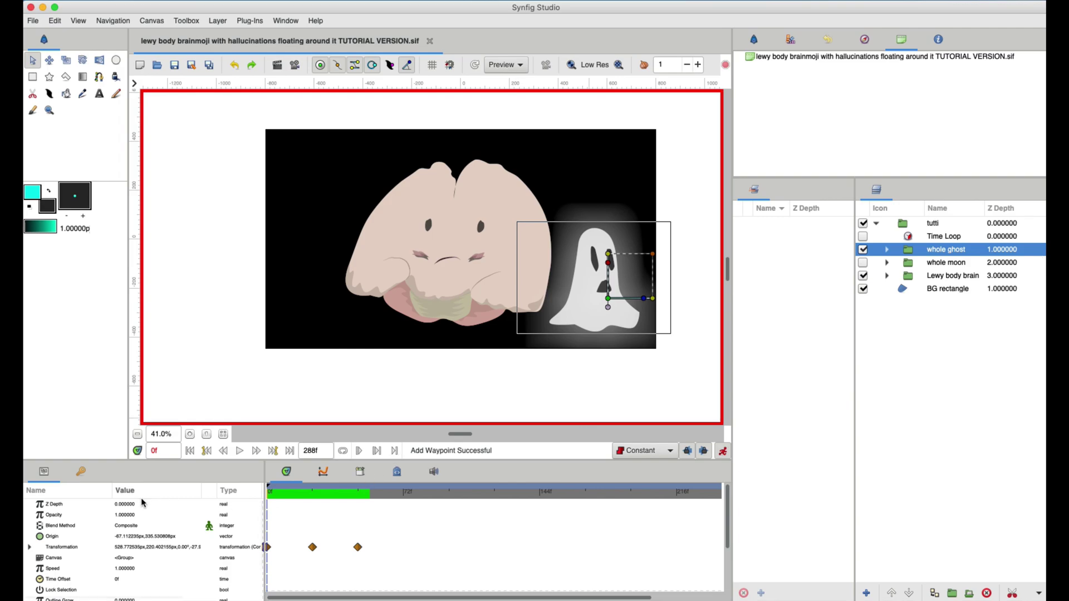
# Step: Select the whole ghost's Z Depth parameter and move the time cursor to 24f
pyautogui.click(71, 507)
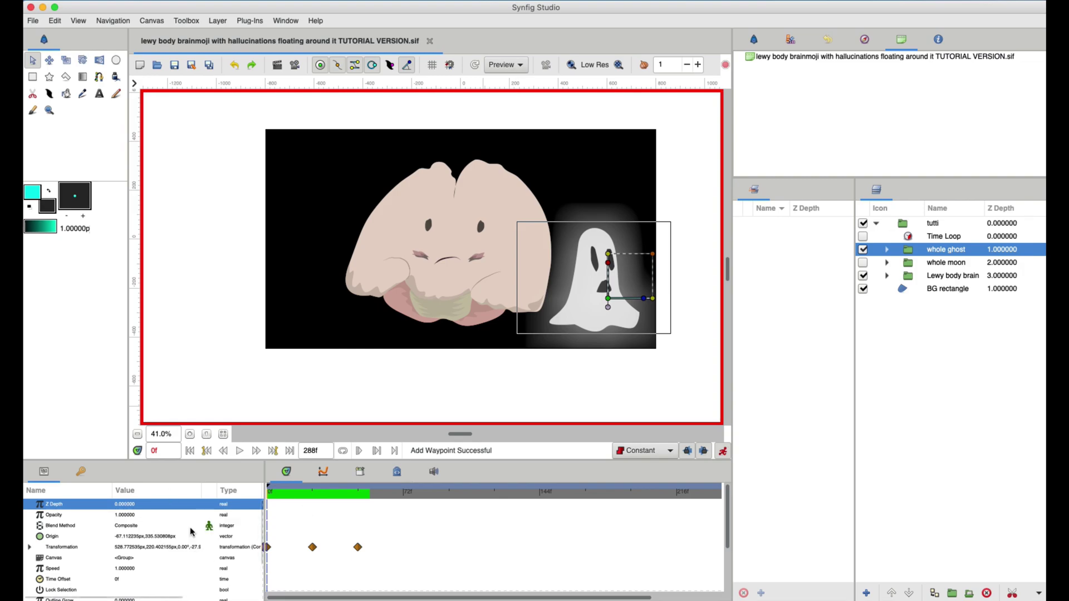
pyautogui.click(280, 494)
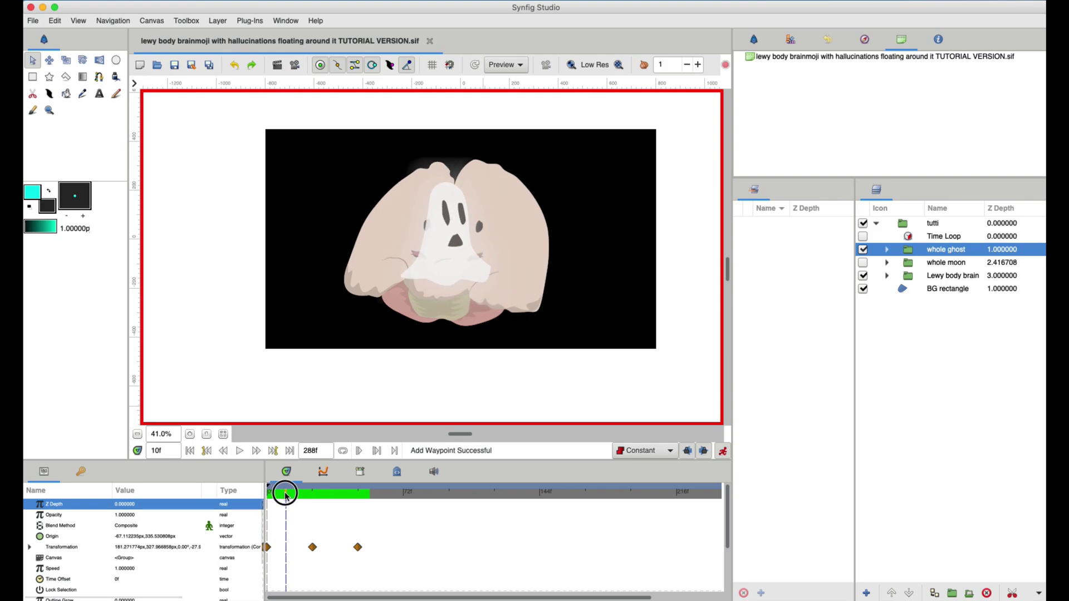
pyautogui.moveTo(280, 493); pyautogui.dragTo(312, 494)
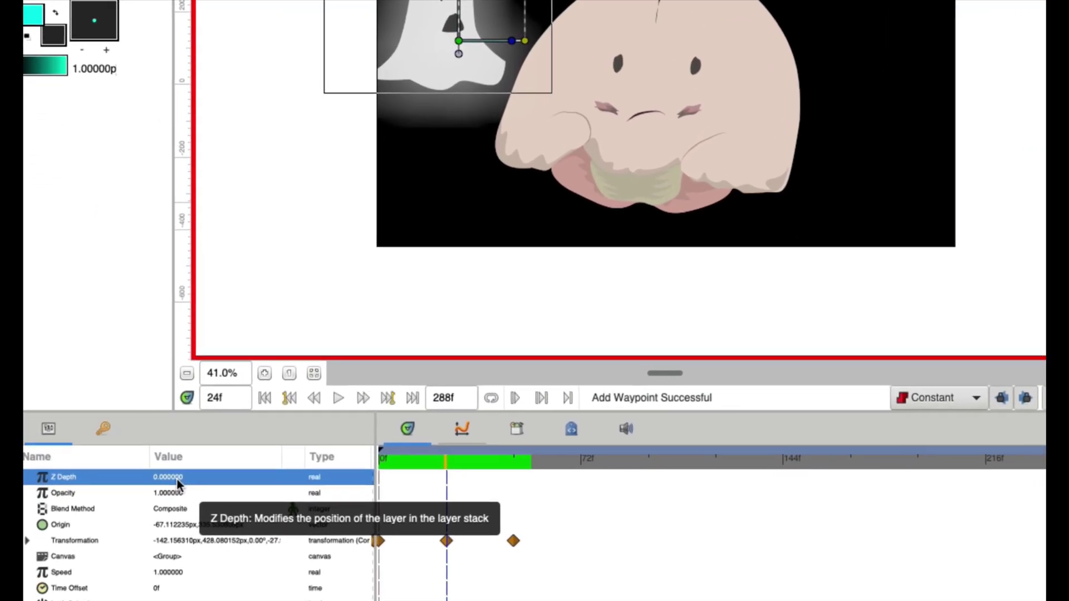
# Step: Set the whole ghost's Z Depth to 5 at frame 24 and scrub to check
pyautogui.click(179, 478)
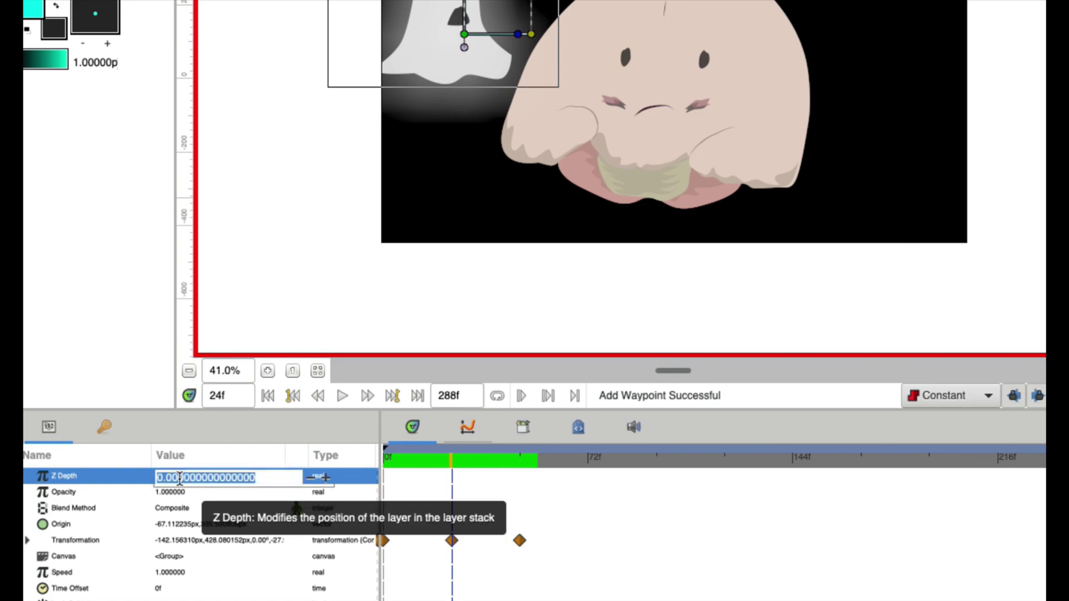
pyautogui.write('5')
pyautogui.press('Return')
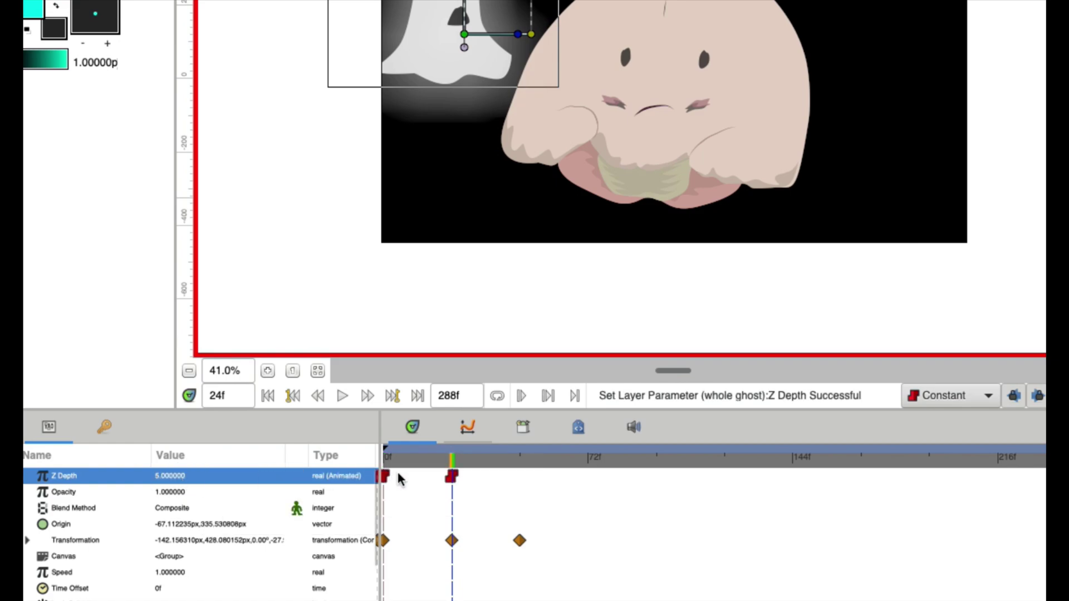
pyautogui.moveTo(432, 460); pyautogui.dragTo(519, 469)
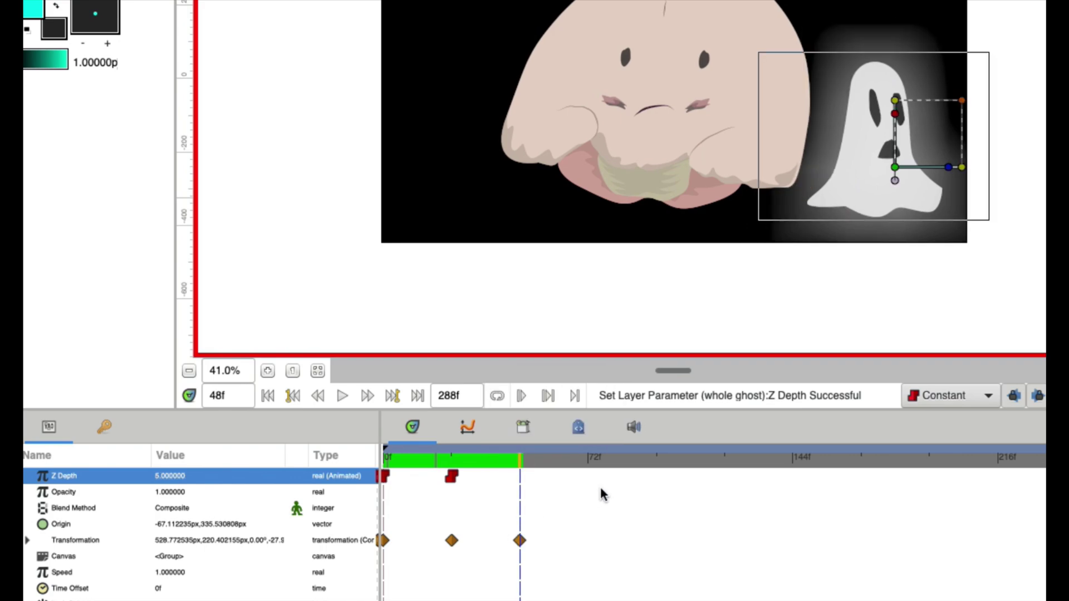
# Step: Duplicate the 0f Z Depth waypoint to frame 48 and review the ghost passing behind the brain
pyautogui.rightClick(389, 479)
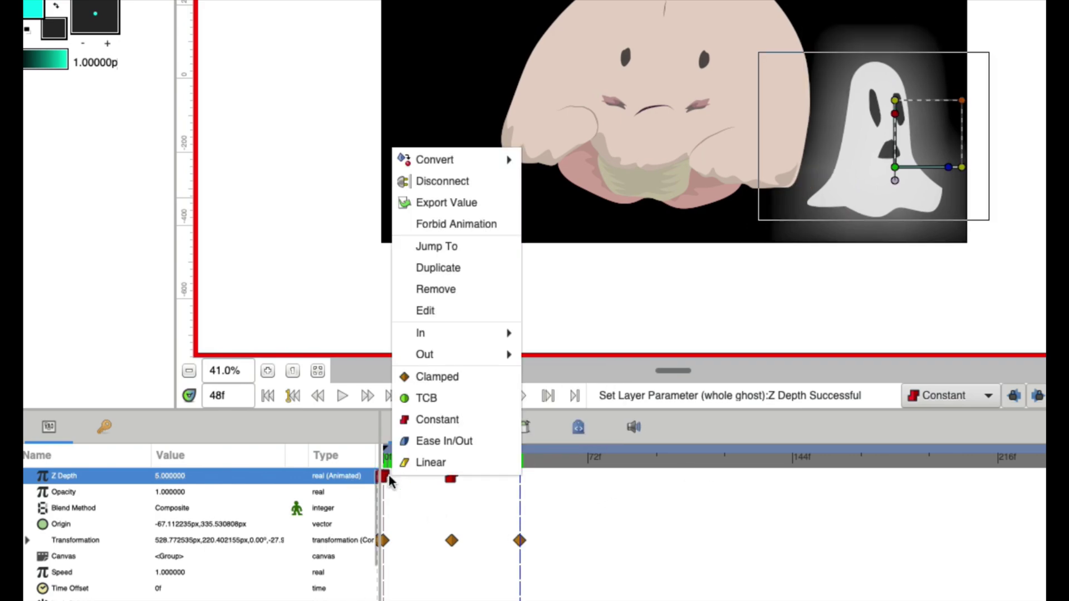
pyautogui.click(452, 269)
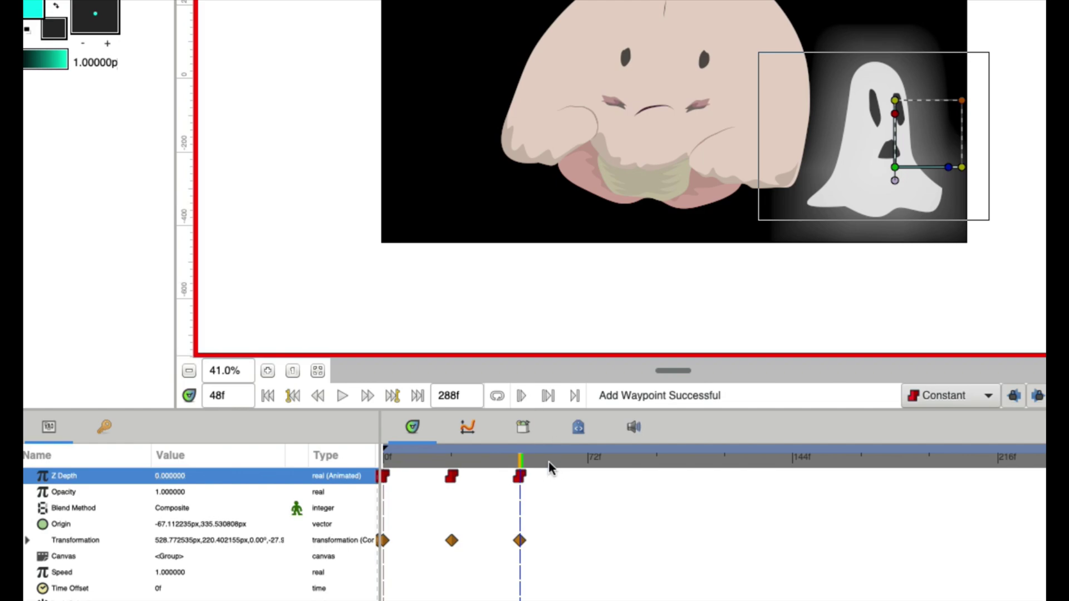
pyautogui.moveTo(549, 468); pyautogui.dragTo(423, 467)
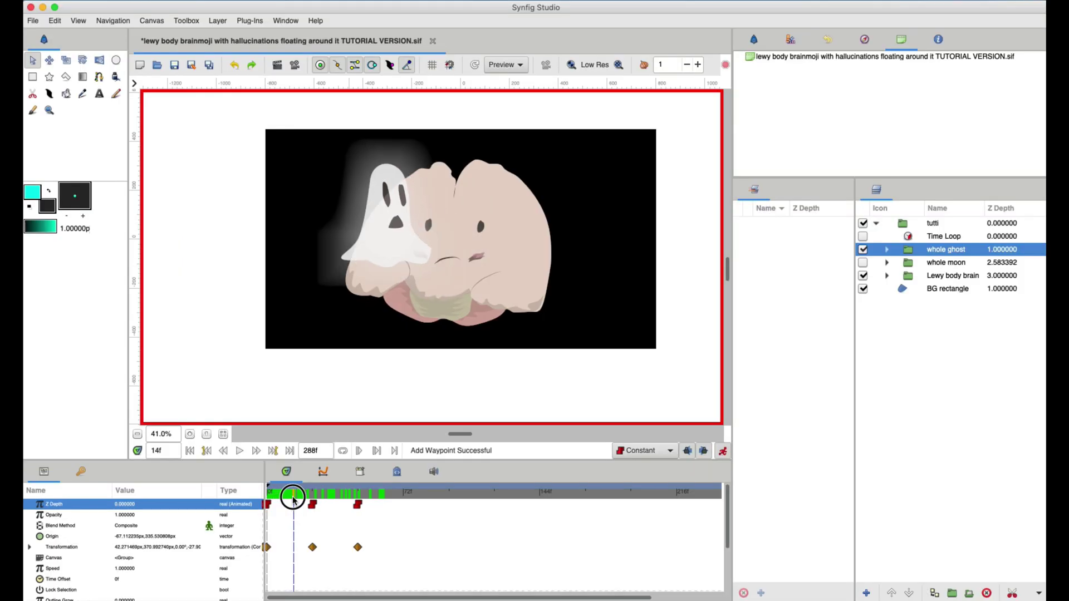
pyautogui.moveTo(292, 500); pyautogui.dragTo(359, 505)
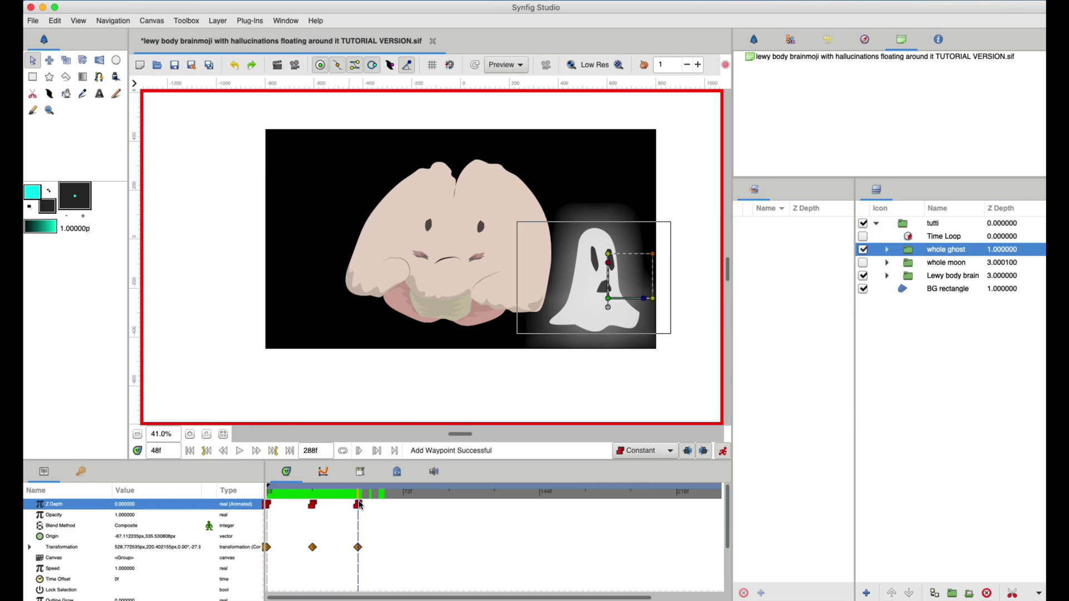
# Step: Save the .sif file and scrub around frame 22 to review
pyautogui.hotkey('ctrl', 's')
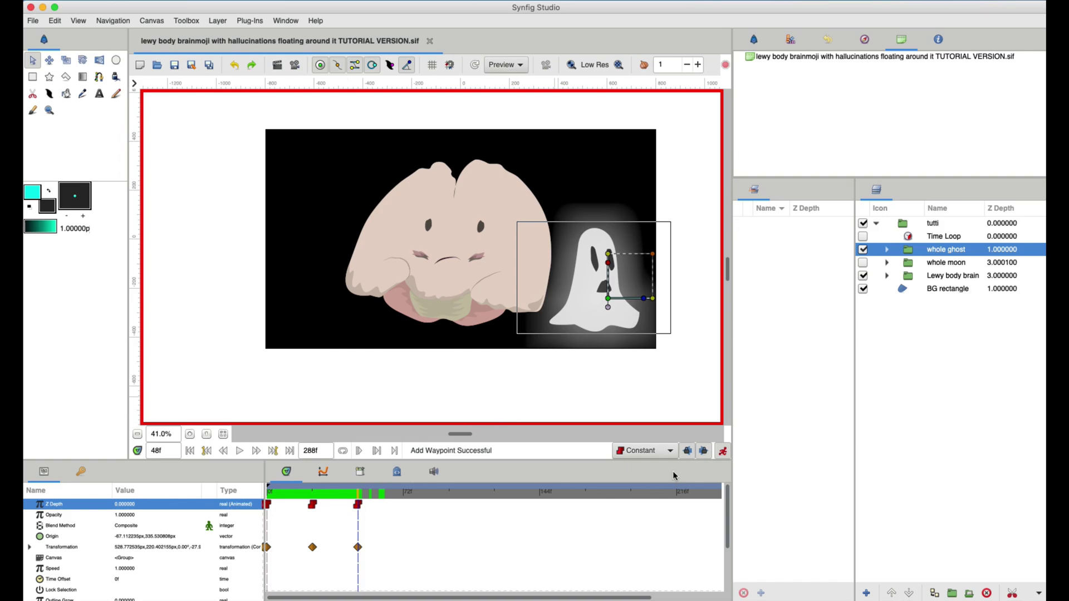
pyautogui.moveTo(310, 494); pyautogui.dragTo(358, 496)
# Step: Turn off animation mode and enable the Time Loop layer with its 48f duration
pyautogui.click(723, 451)
pyautogui.click(937, 237)
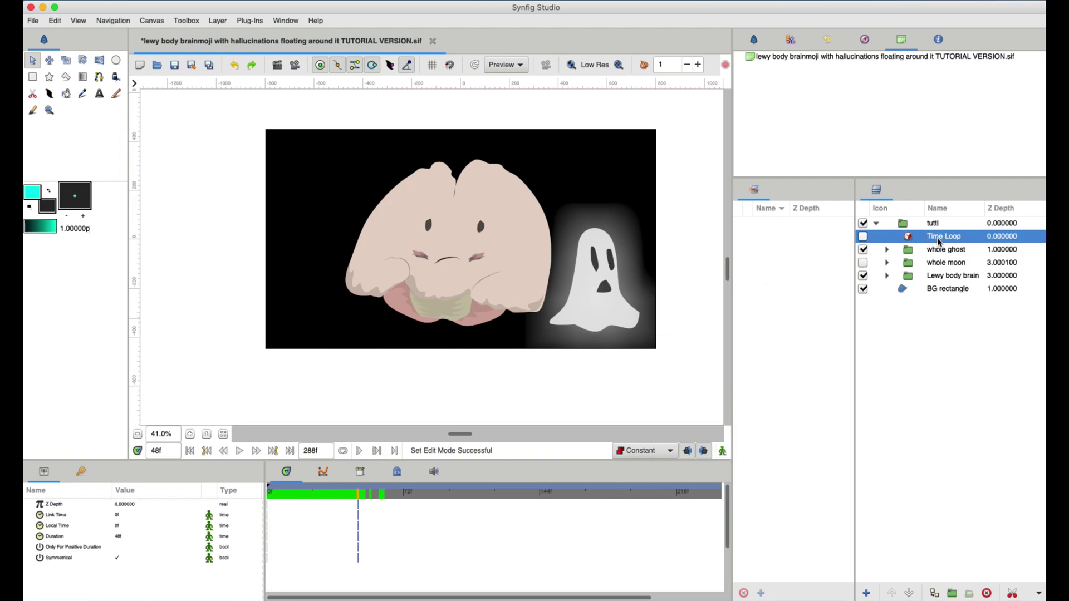
pyautogui.click(120, 537)
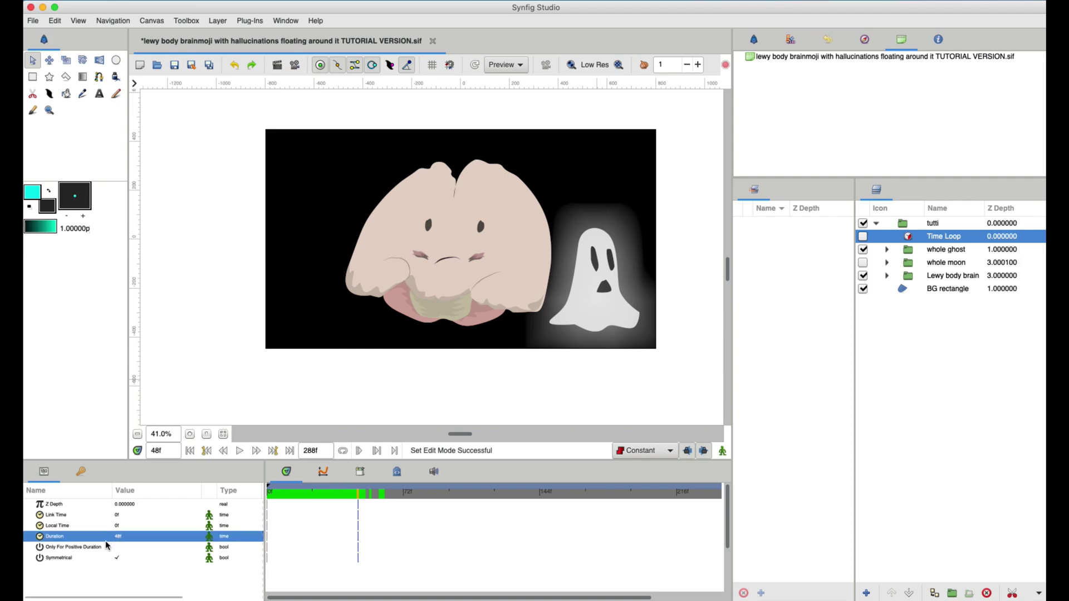
pyautogui.click(864, 236)
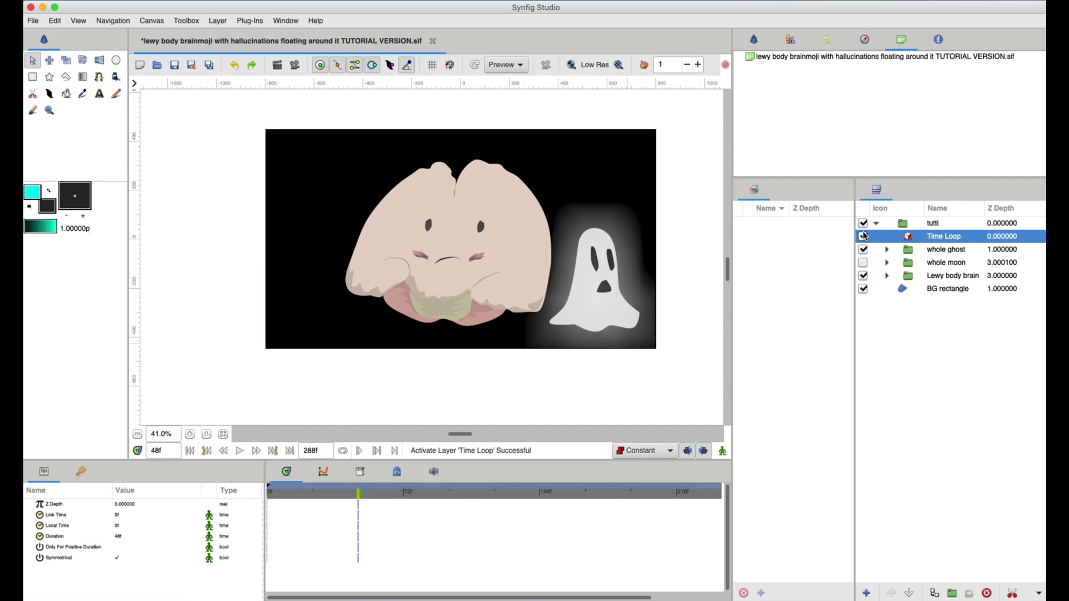
# Step: Save, play the loop from frame 0, and reselect the whole ghost layer
pyautogui.moveTo(338, 492); pyautogui.dragTo(241, 492)
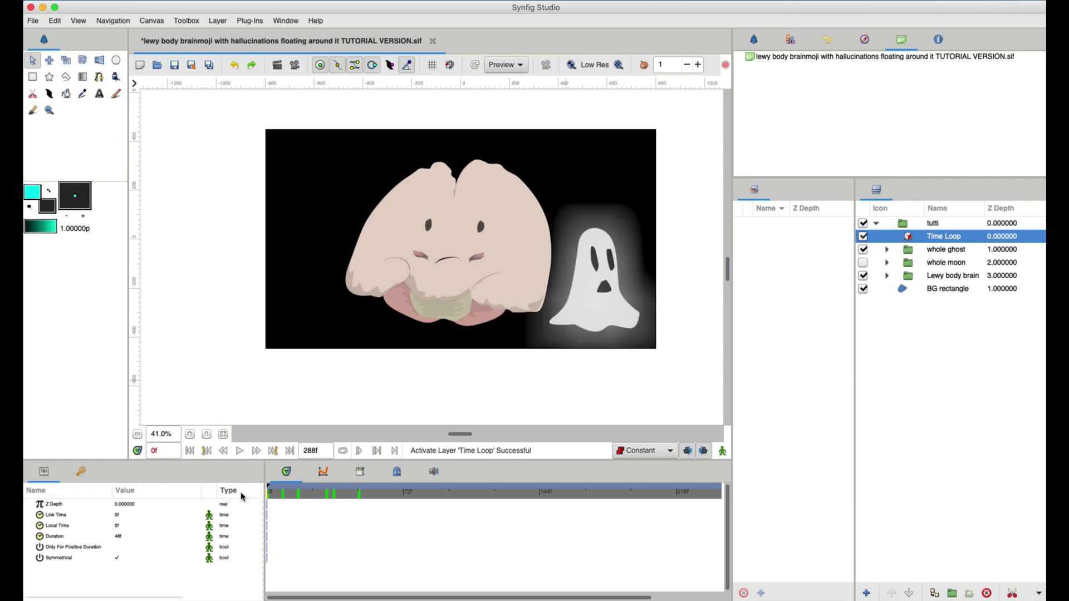
pyautogui.hotkey('ctrl', 's')
pyautogui.press('space')
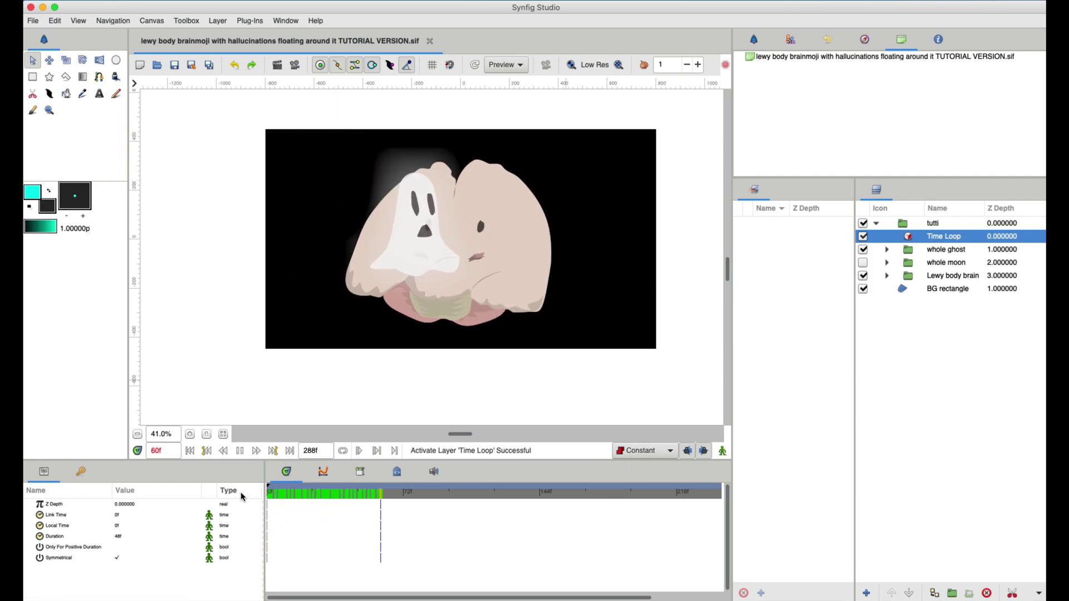
pyautogui.press('space')
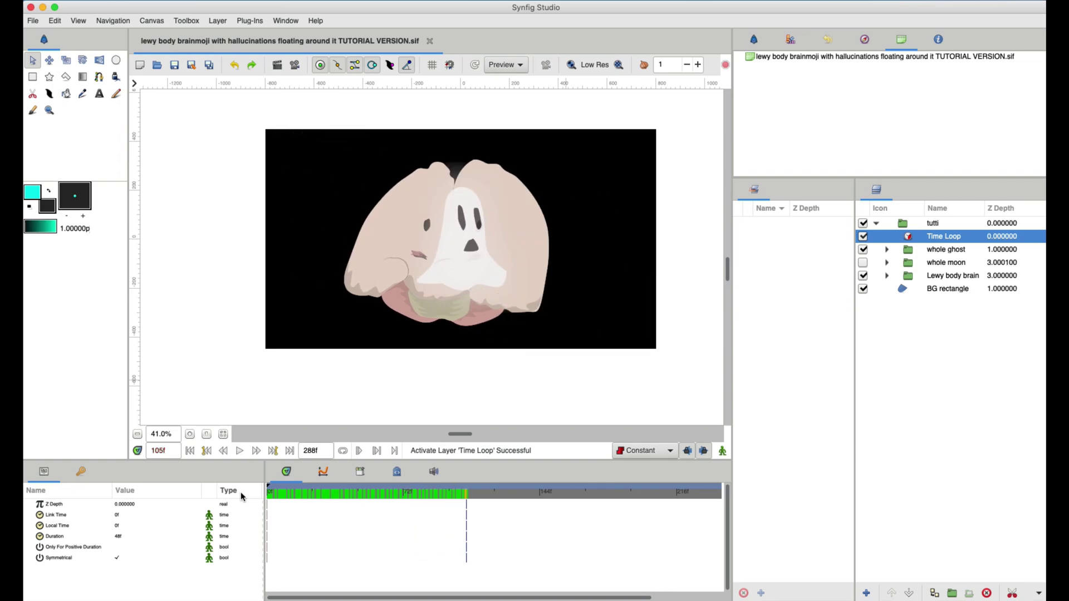
pyautogui.click(283, 492)
pyautogui.moveTo(284, 492); pyautogui.dragTo(253, 497)
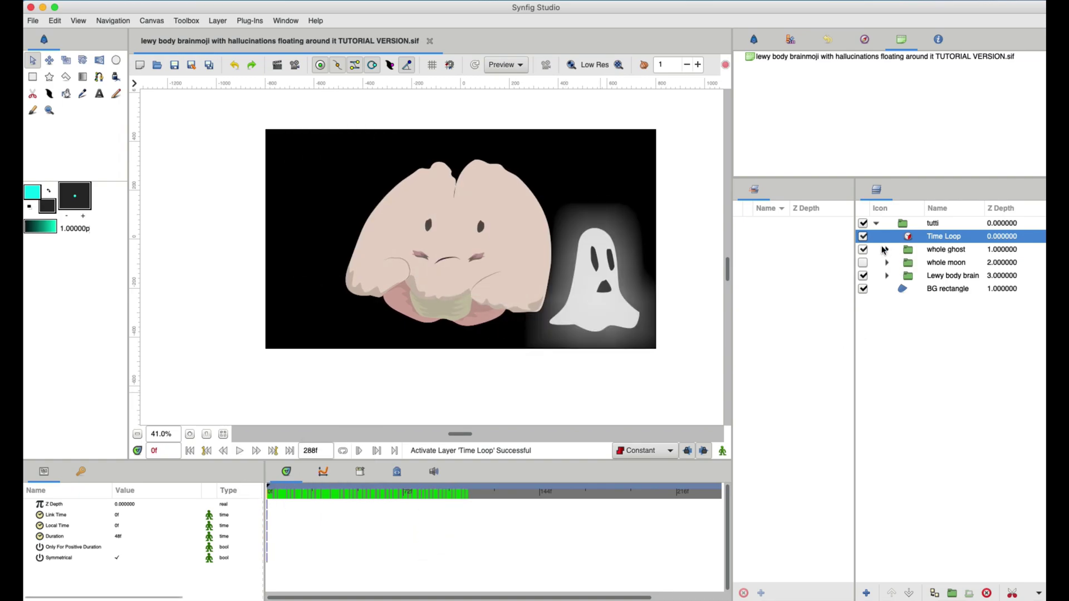
pyautogui.click(906, 251)
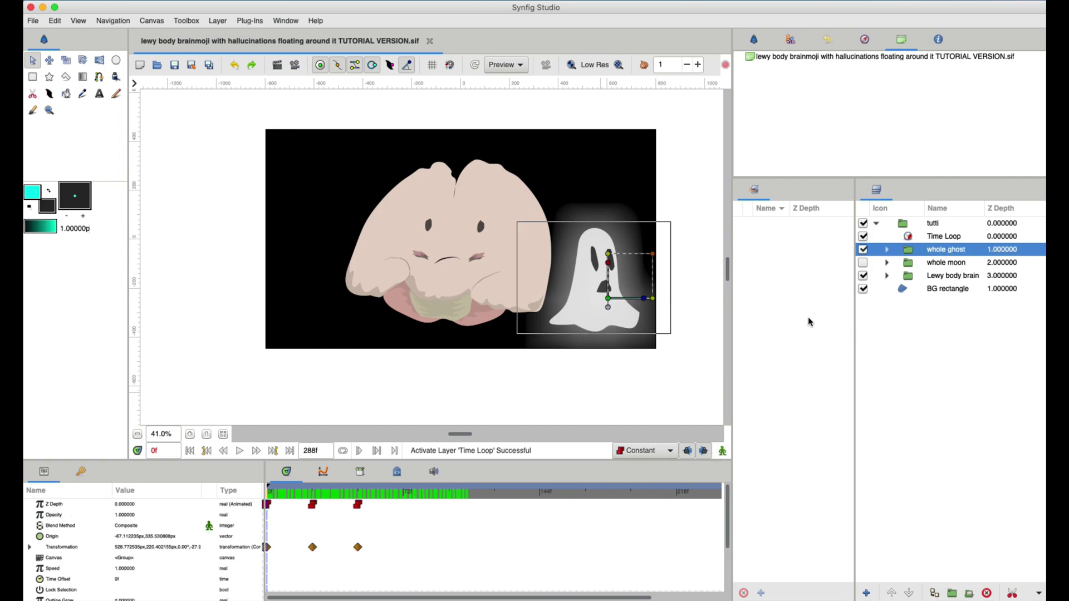
# Step: Expand whole ghost, play a preview, set default interpolation to Clamped, and re-enable animation mode
pyautogui.click(887, 249)
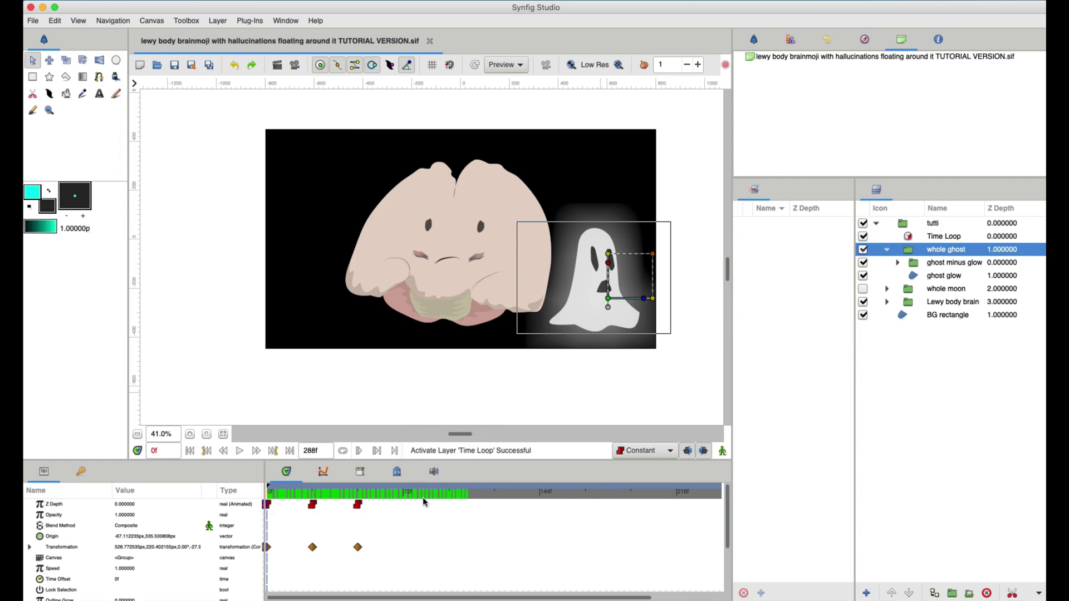
pyautogui.press('space')
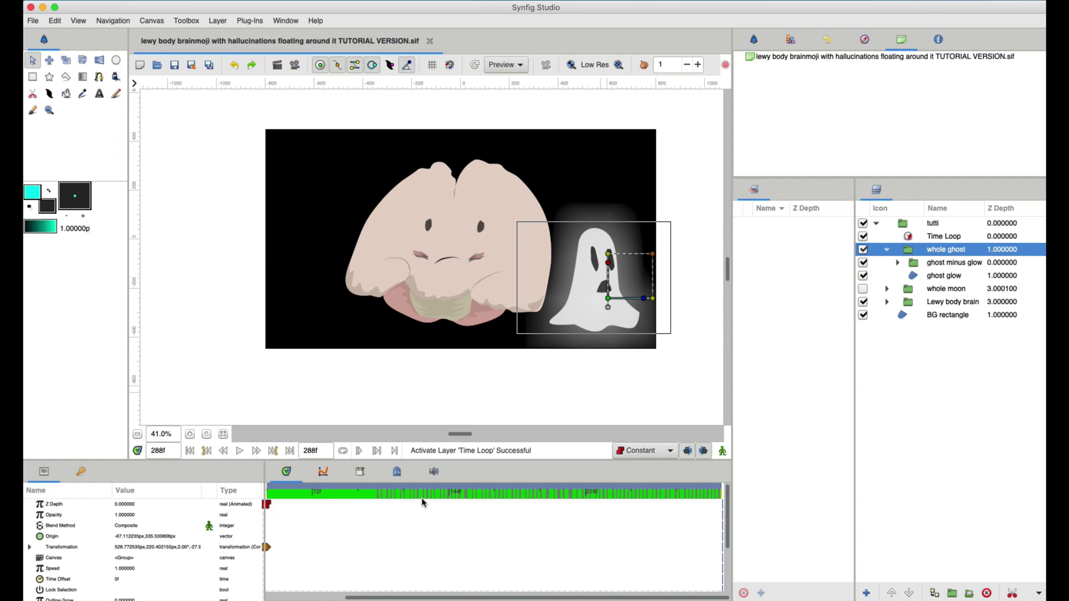
pyautogui.click(650, 452)
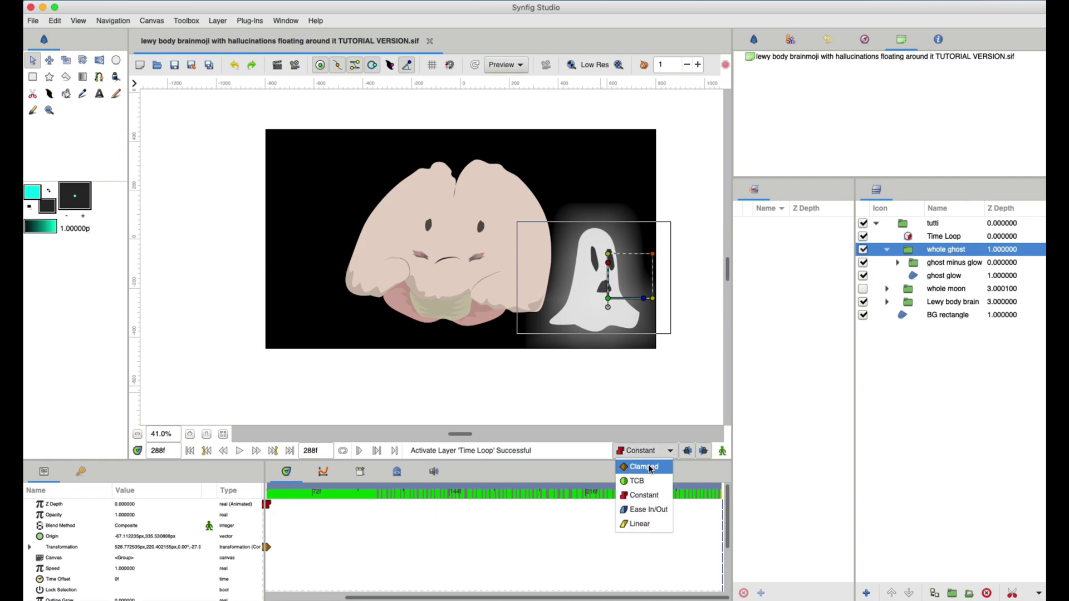
pyautogui.click(652, 468)
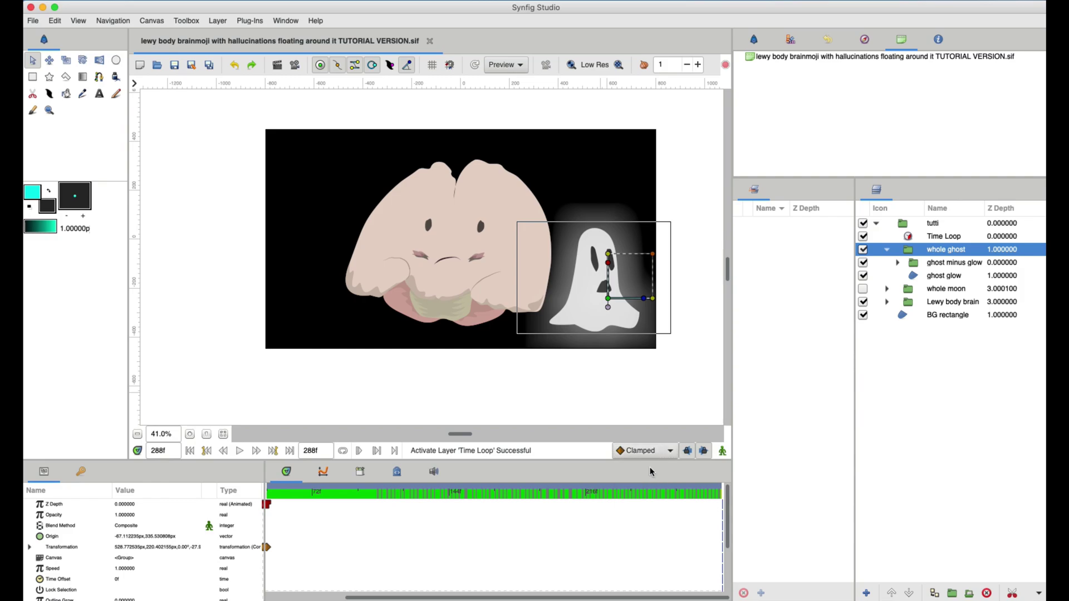
pyautogui.click(722, 451)
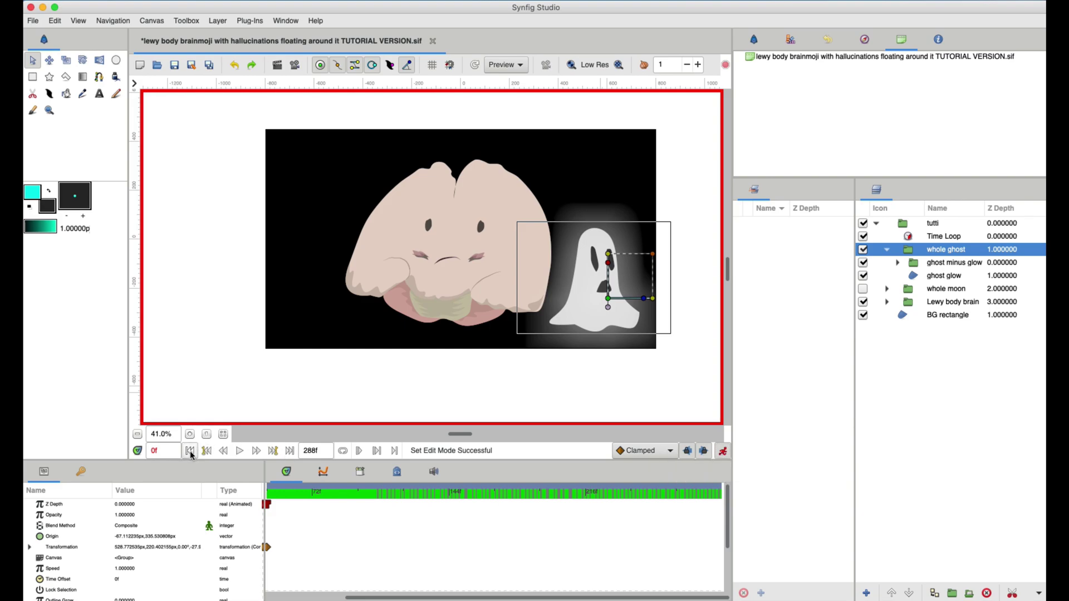
# Step: Scale up the whole ghost at frame 12 as it sweeps over the brain
pyautogui.moveTo(359, 597); pyautogui.dragTo(281, 594)
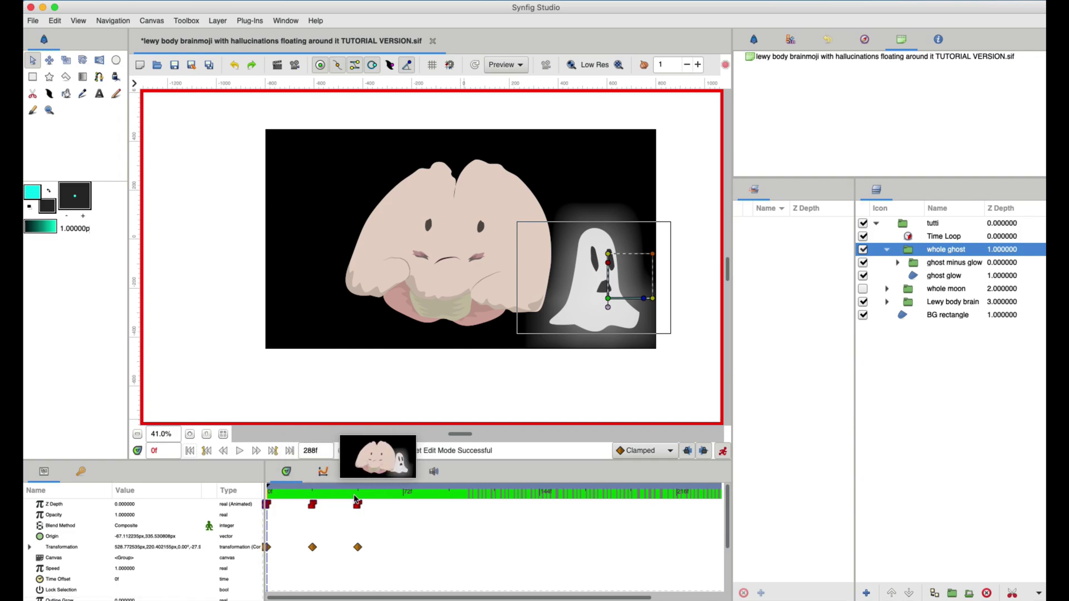
pyautogui.click(275, 494)
pyautogui.moveTo(276, 494)
pyautogui.mouseDown()
pyautogui.moveTo(258, 494)
pyautogui.moveTo(289, 494)
pyautogui.mouseUp()
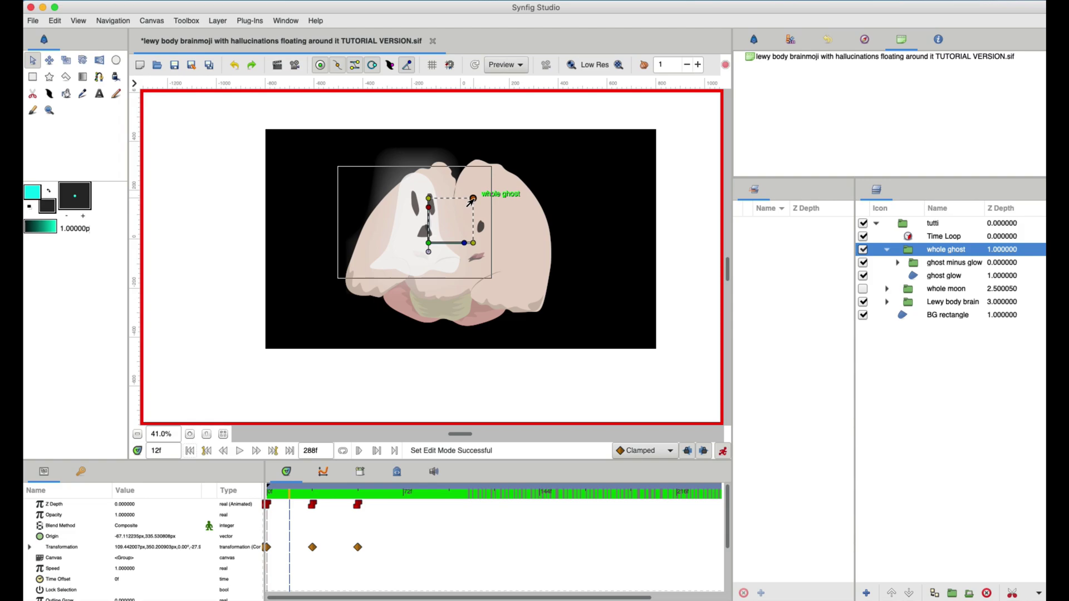
pyautogui.moveTo(471, 201)
pyautogui.mouseDown()
pyautogui.moveTo(477, 190)
pyautogui.moveTo(477, 204)
pyautogui.mouseUp()
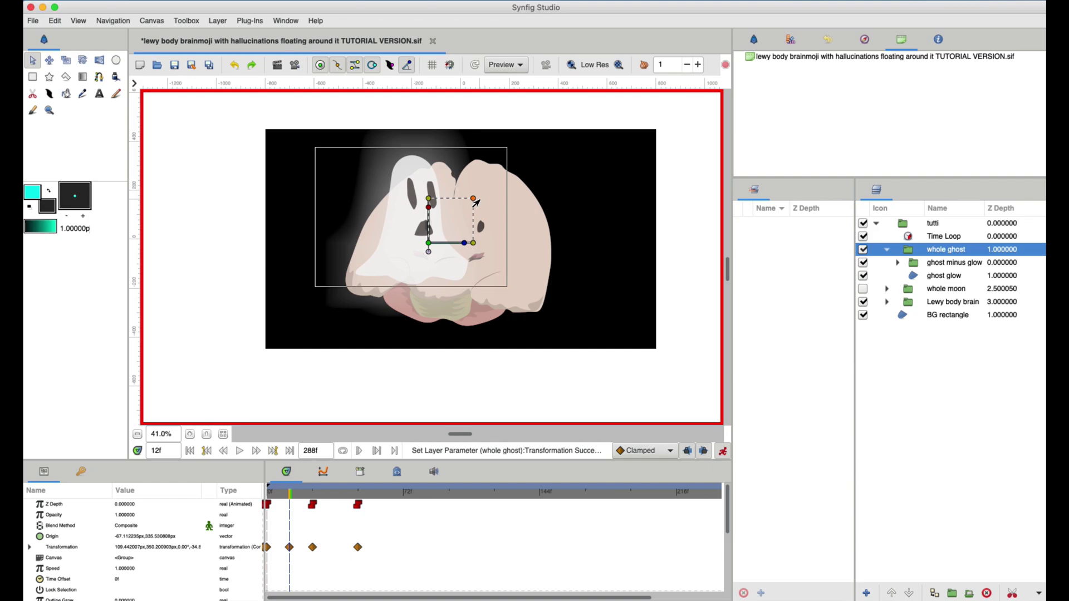
pyautogui.moveTo(299, 496); pyautogui.dragTo(311, 495)
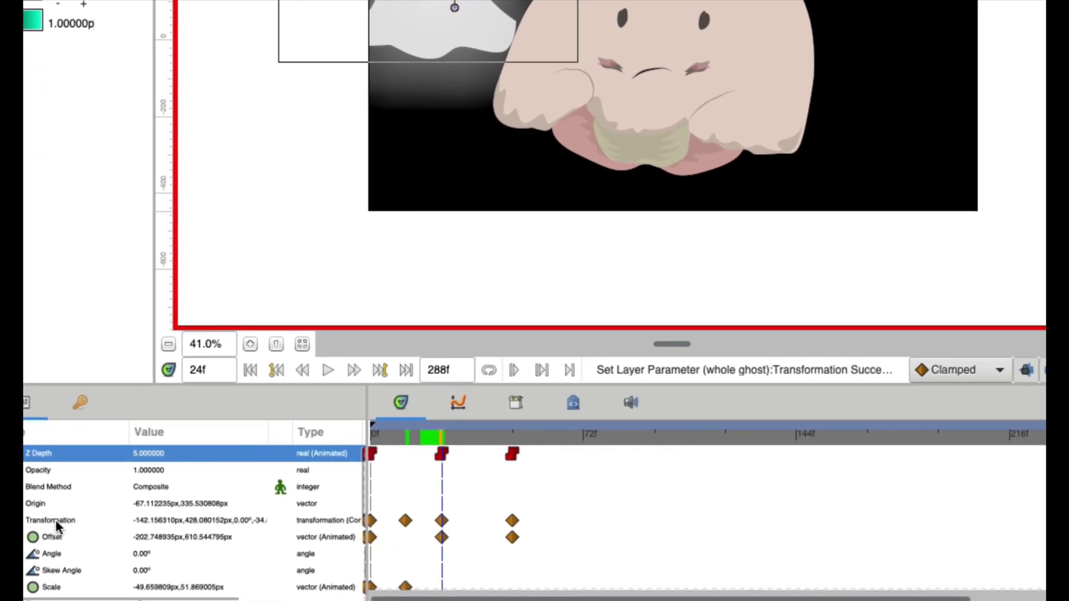
# Step: Duplicate the ghost's first Scale waypoint to frame 24
pyautogui.scroll(-2, 75, 529)
pyautogui.click(52, 551)
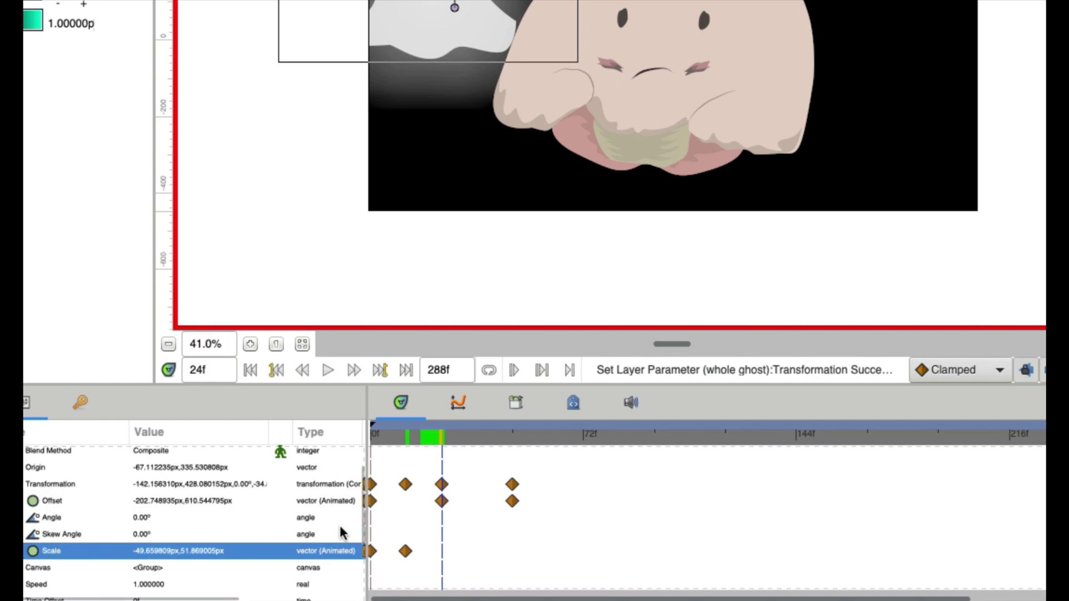
pyautogui.rightClick(372, 552)
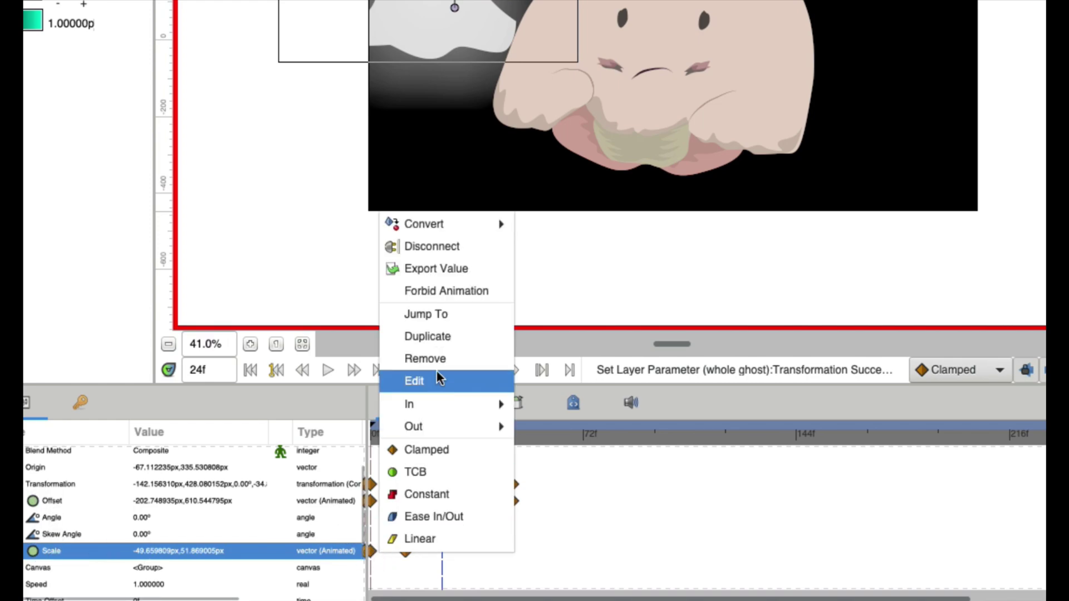
pyautogui.click(434, 337)
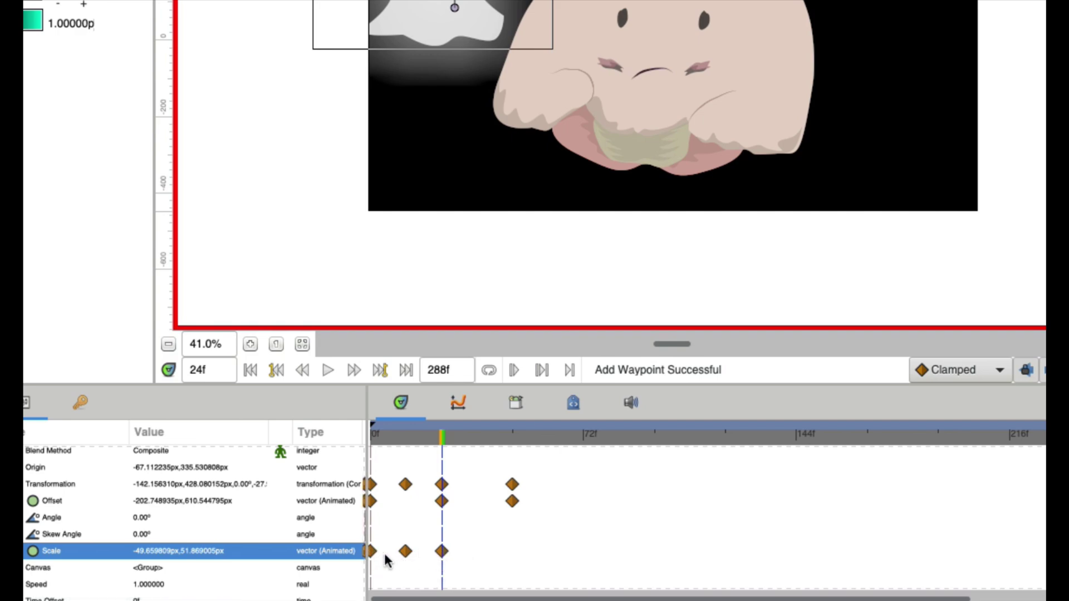
# Step: Adjust the ghost's transformation at frame 36, then bring up the third Scale waypoint's options
pyautogui.moveTo(393, 443); pyautogui.dragTo(478, 448)
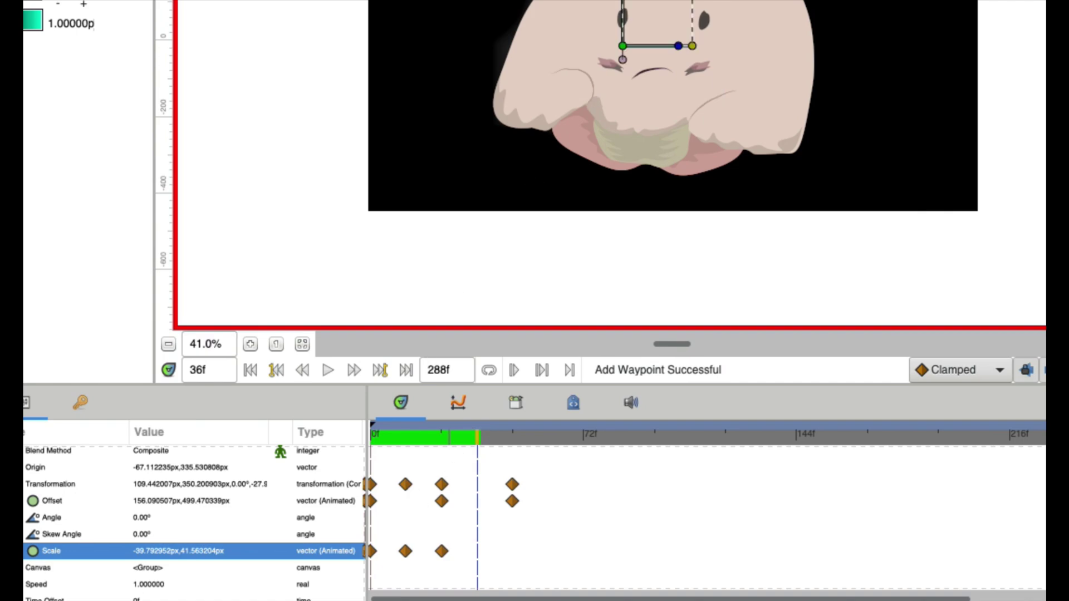
pyautogui.moveTo(665, 1); pyautogui.dragTo(673, 1)
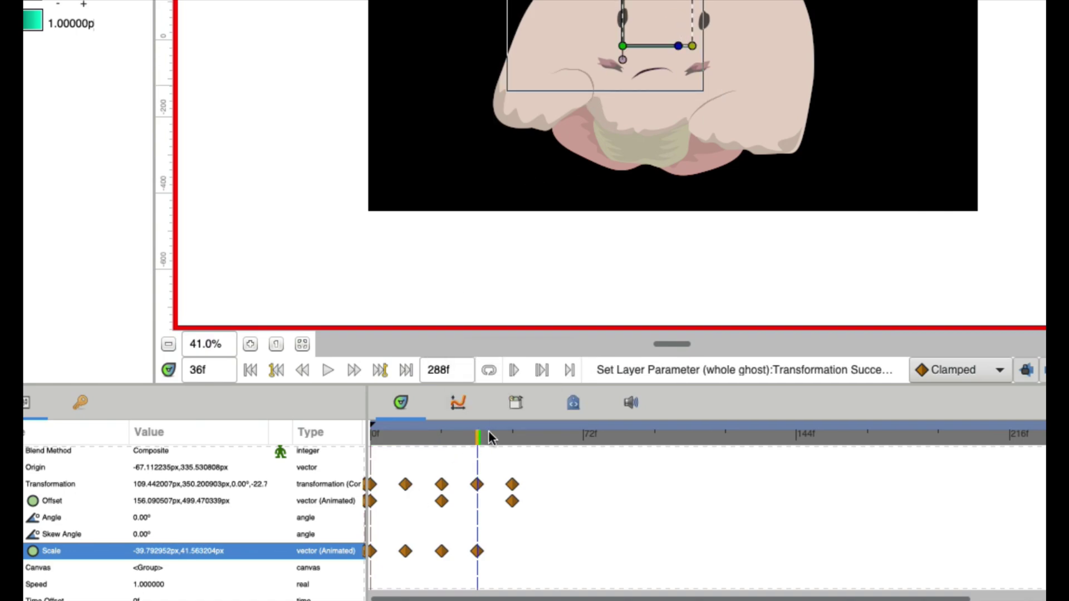
pyautogui.moveTo(490, 440); pyautogui.dragTo(513, 444)
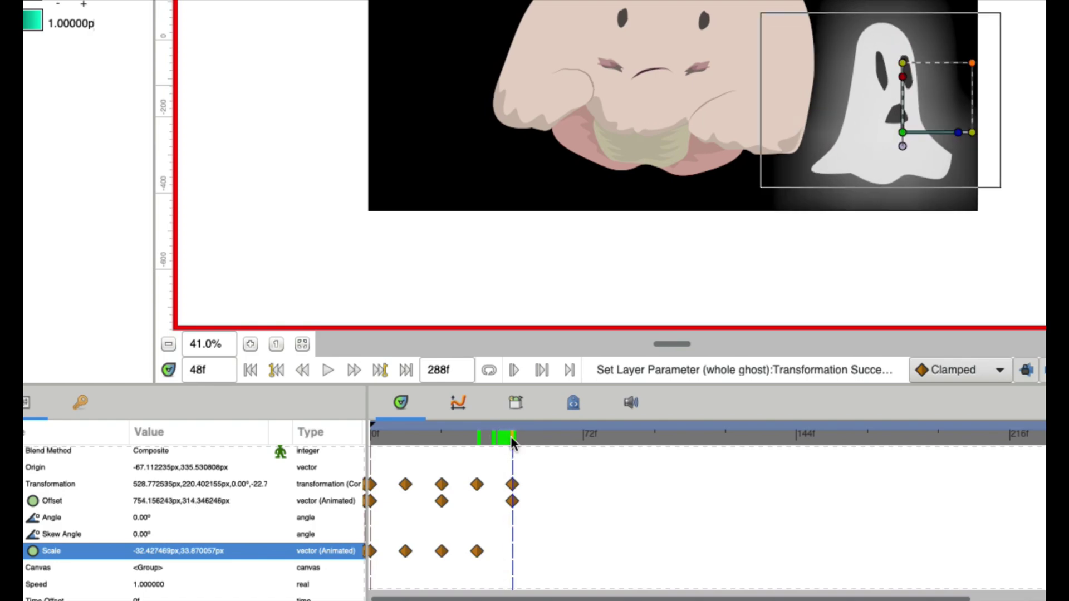
pyautogui.click(442, 553)
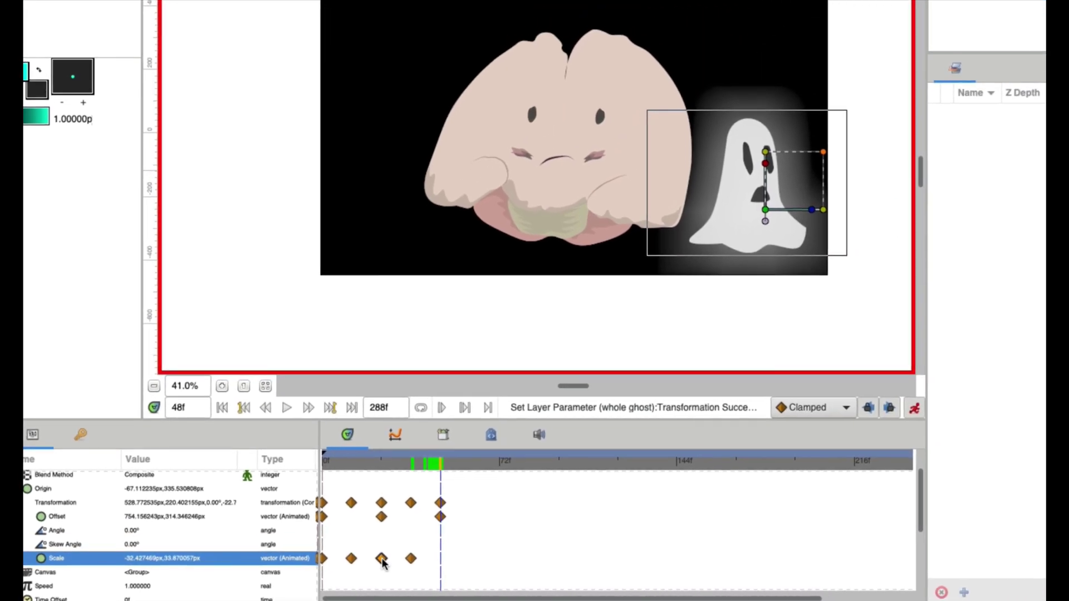
pyautogui.rightClick(382, 559)
# Step: Copy the Scale waypoint to frame 48, save, and play the animation from frame 0
pyautogui.click(433, 380)
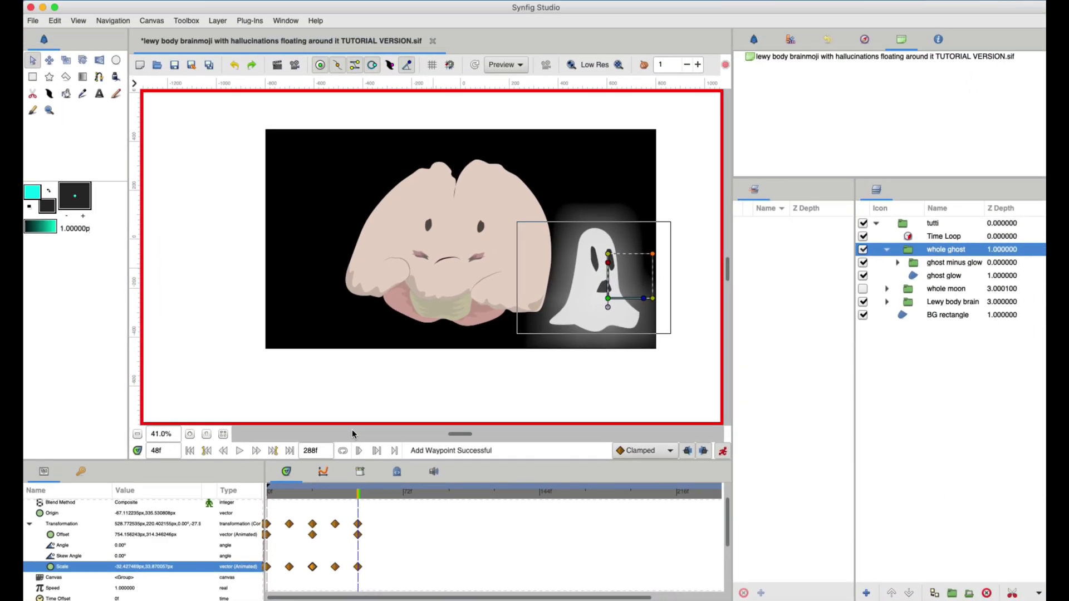
pyautogui.hotkey('ctrl', 's')
pyautogui.press('Home')
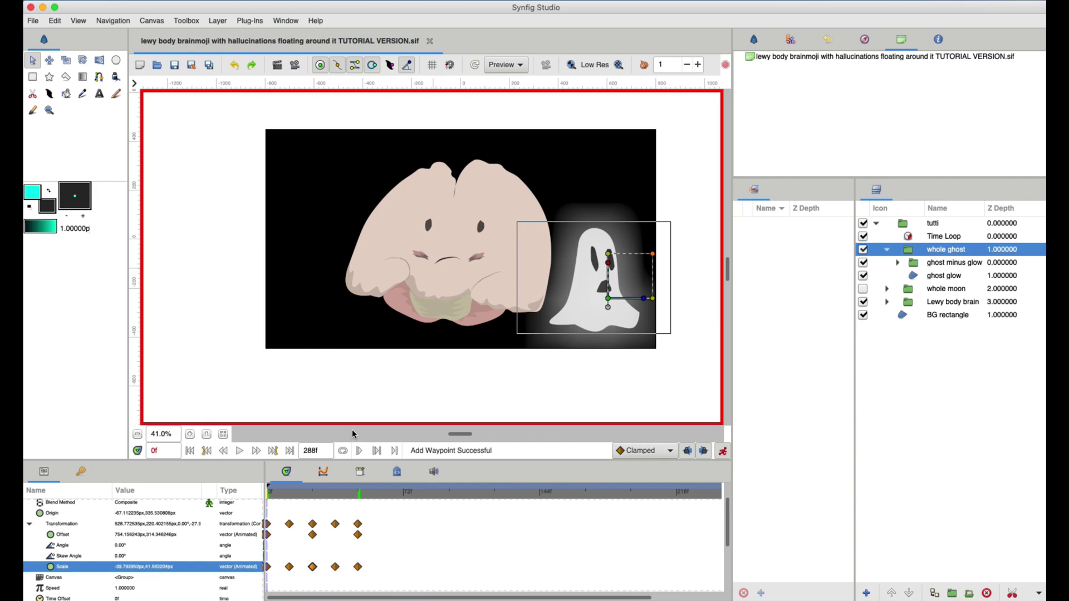
pyautogui.press('space')
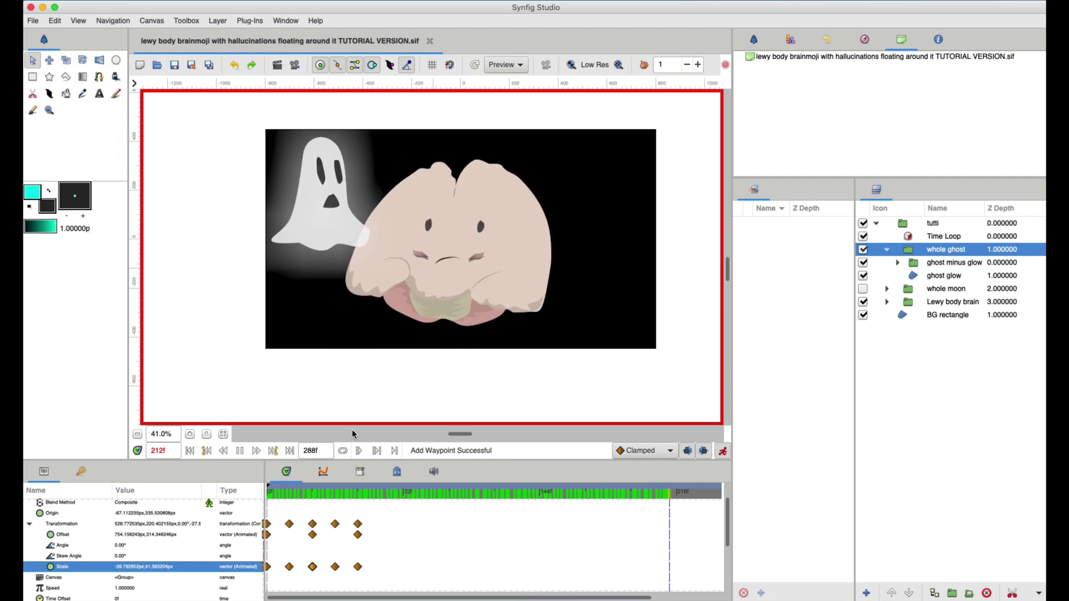
pyautogui.click(190, 451)
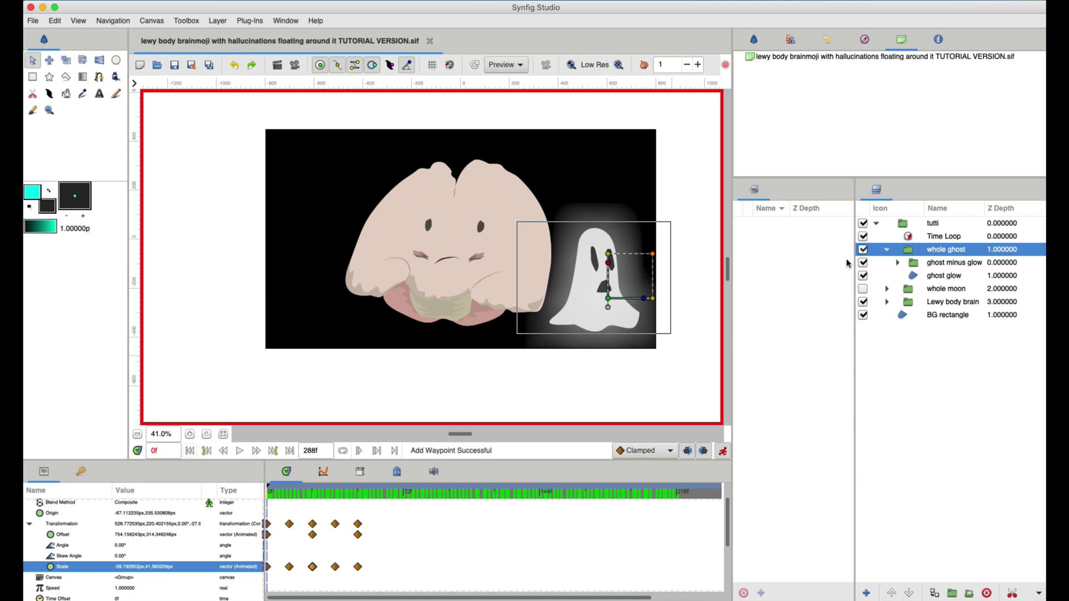
# Step: Collapse the whole ghost group, zoom the canvas in, and turn animation mode off
pyautogui.click(887, 250)
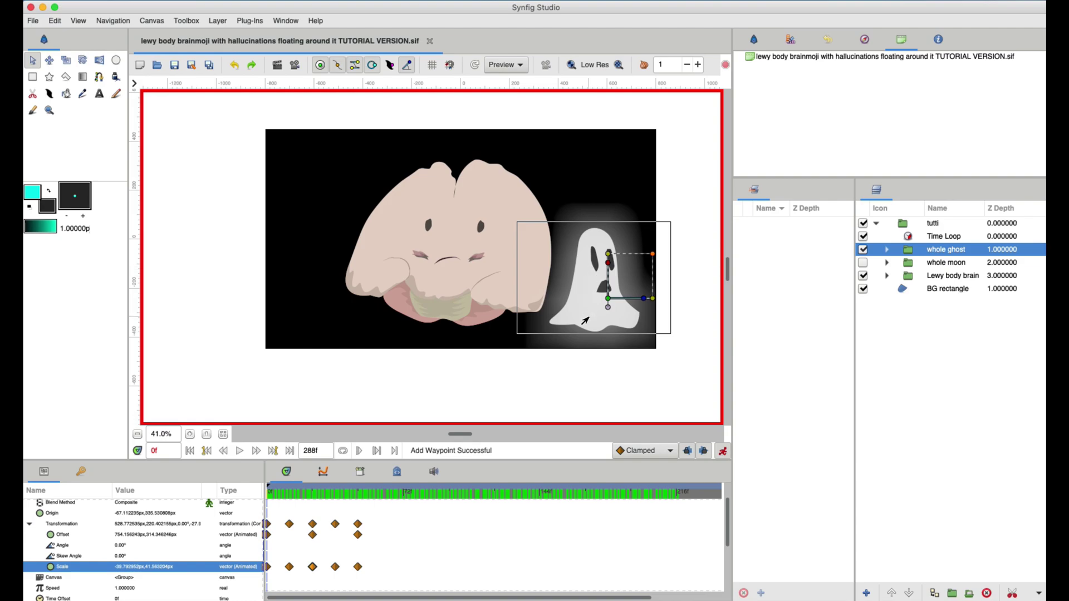
pyautogui.press('=')
pyautogui.press('=')
pyautogui.hscroll(5, 344, 337)
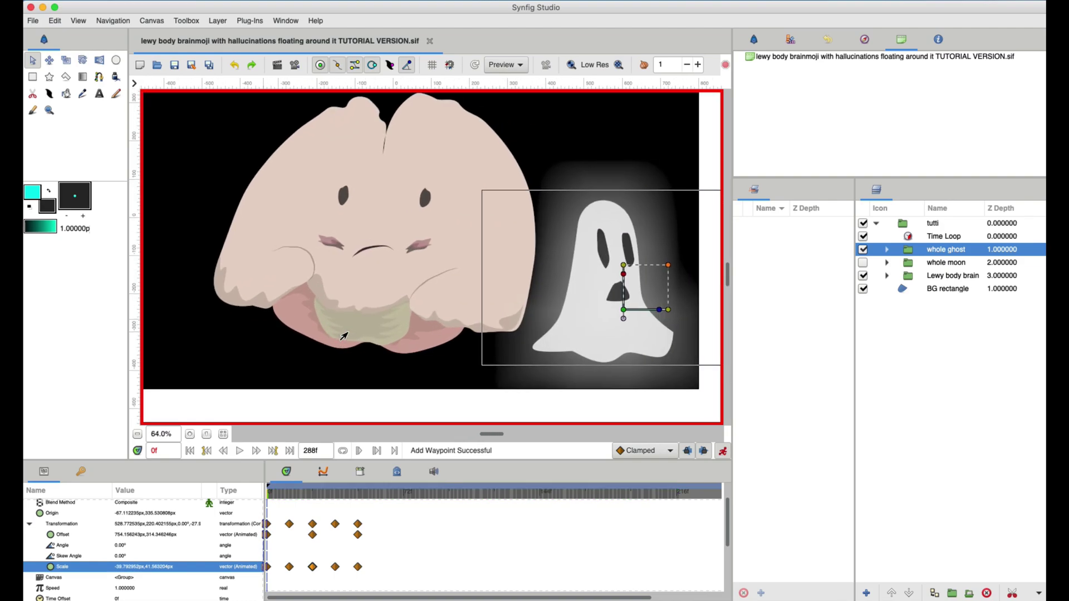
pyautogui.hscroll(5, 345, 336)
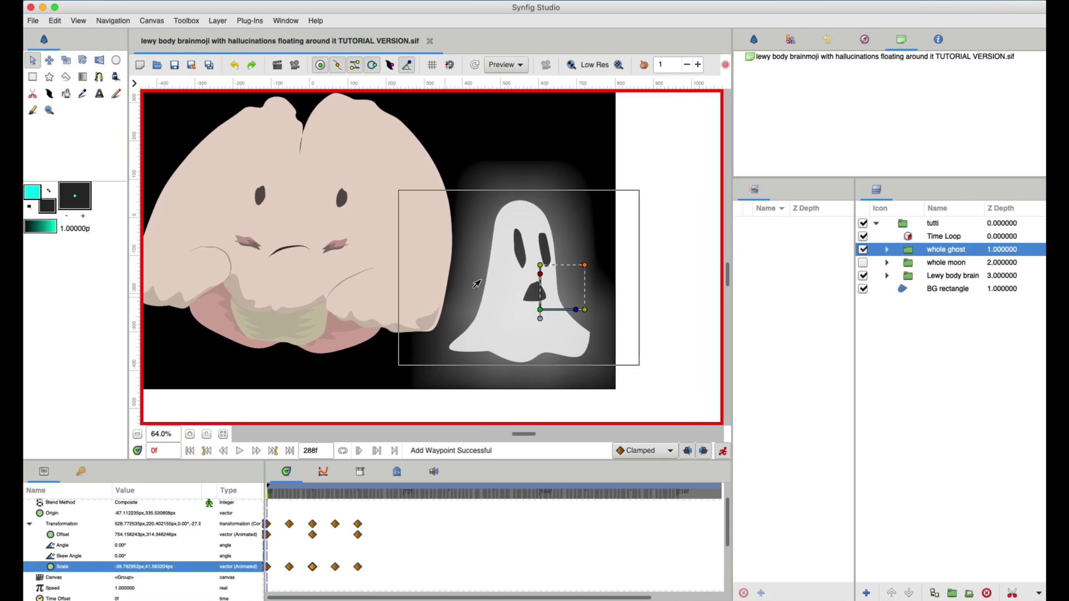
pyautogui.click(723, 450)
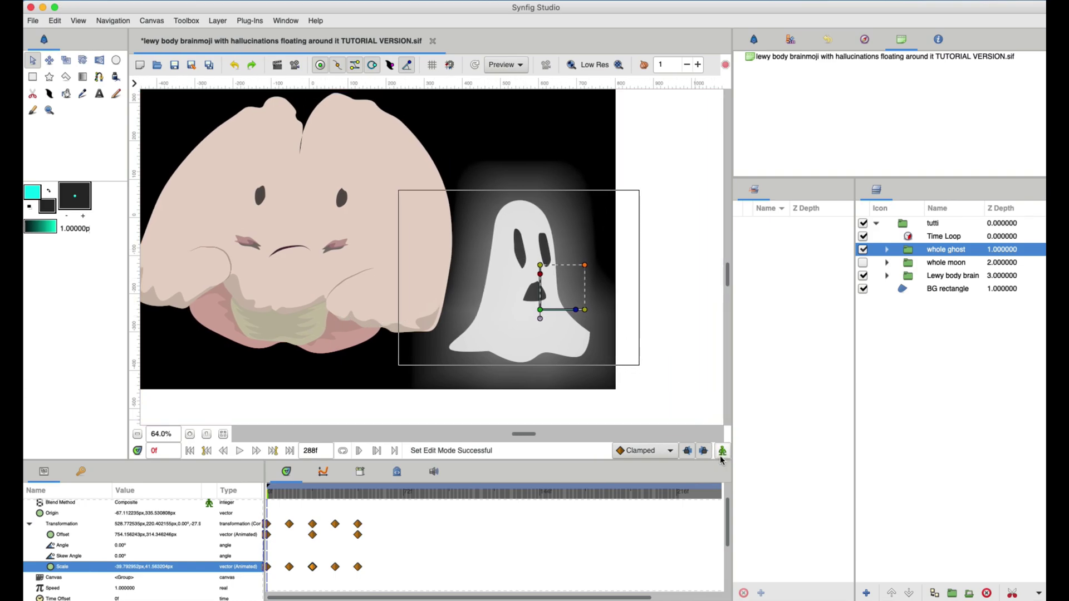
# Step: Select the face and ghost base layers, delete them, then undo the deletion
pyautogui.click(518, 252)
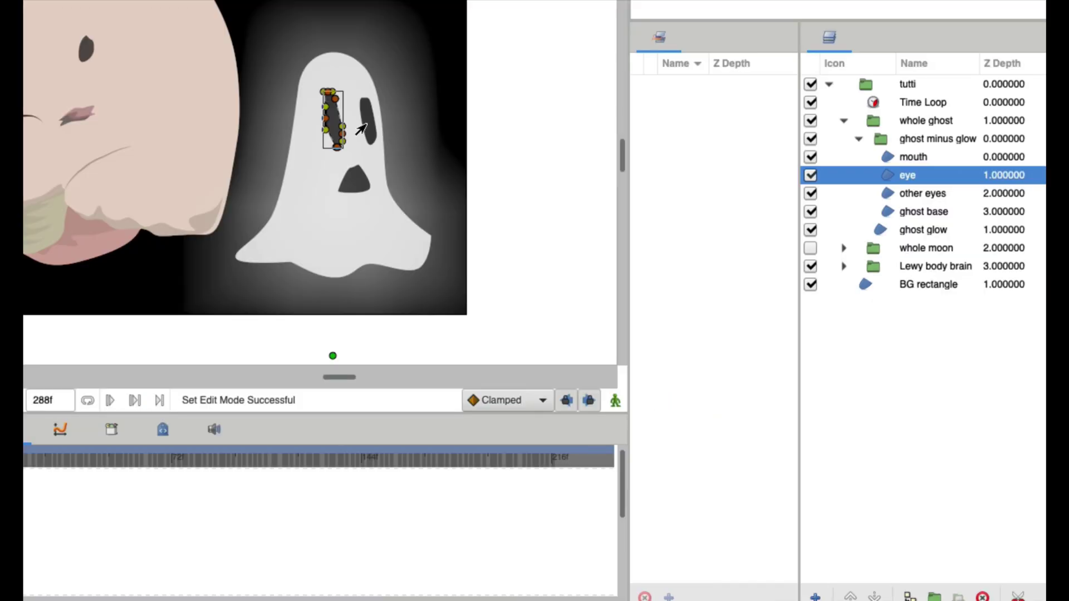
pyautogui.keyDown('ctrl'); pyautogui.click(363, 126); pyautogui.keyUp('ctrl')
pyautogui.keyDown('ctrl'); pyautogui.click(355, 179); pyautogui.keyUp('ctrl')
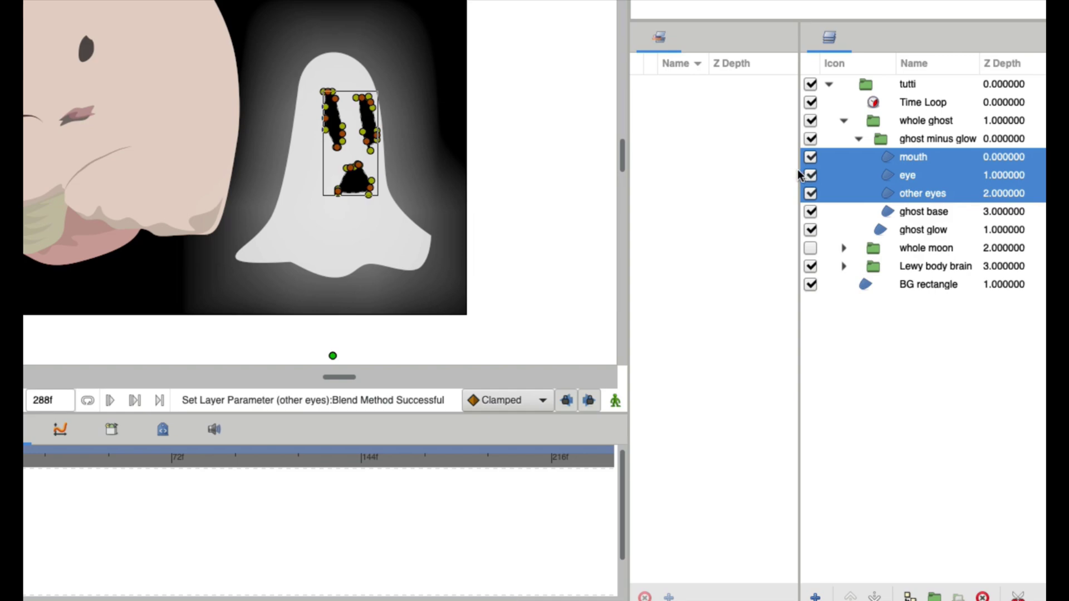
pyautogui.click(885, 140)
pyautogui.click(897, 193)
pyautogui.click(903, 214)
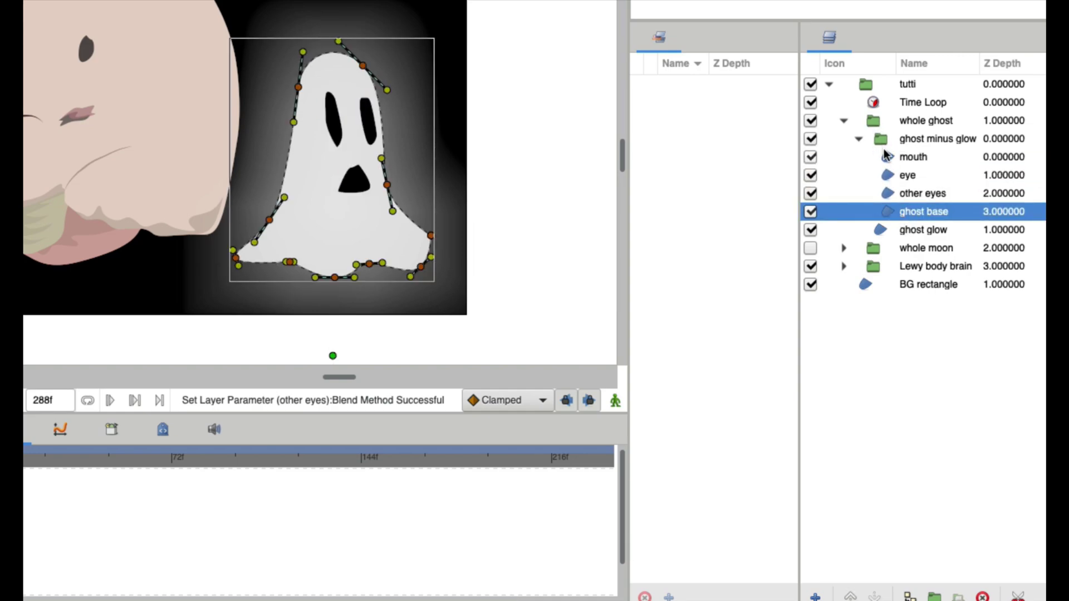
pyautogui.keyDown('shift'); pyautogui.click(890, 159); pyautogui.keyUp('shift')
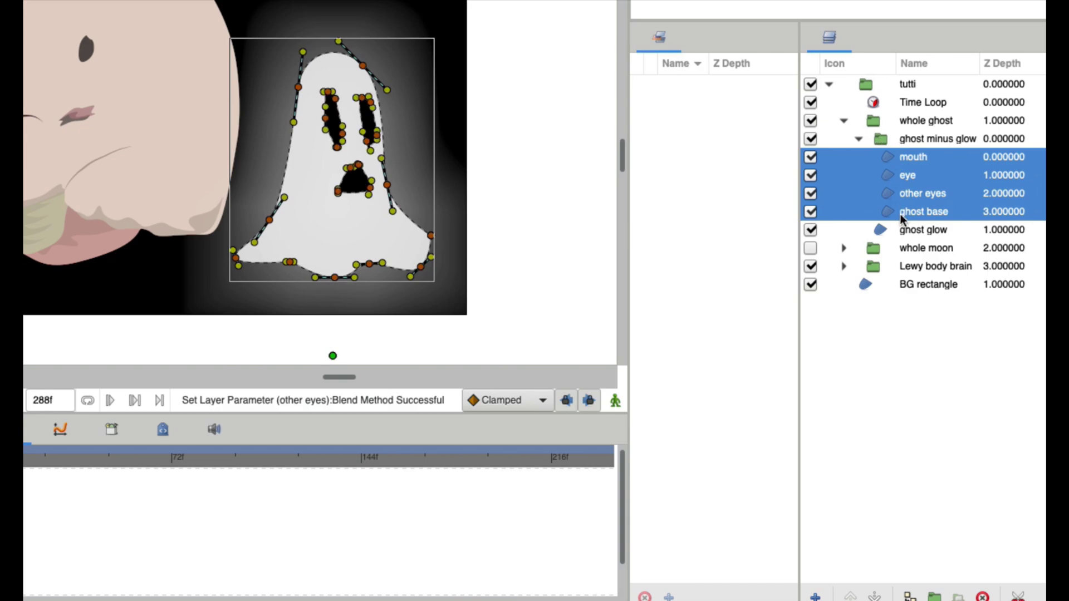
pyautogui.press('Delete')
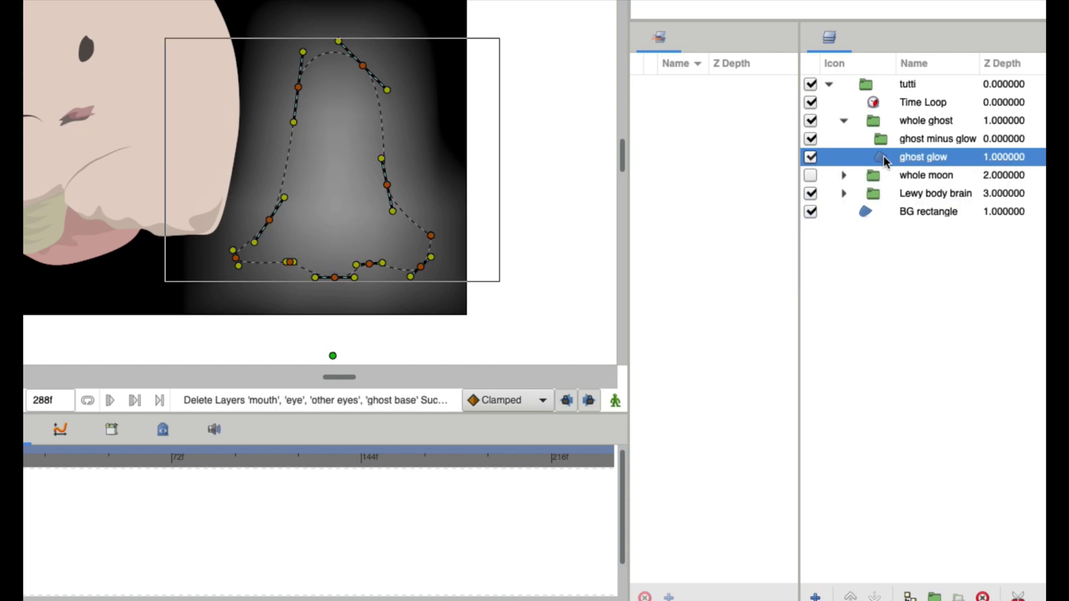
pyautogui.hotkey('ctrl', 'z')
# Step: Ungroup 'ghost minus glow' so its layers stay inside 'whole ghost', then inspect them
pyautogui.click(884, 139)
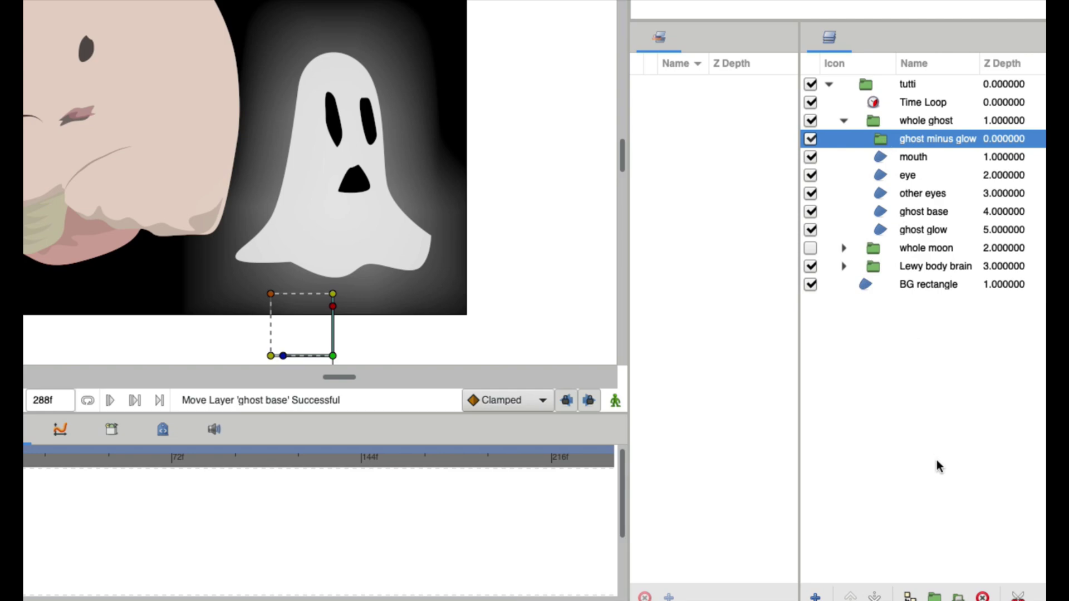
pyautogui.click(983, 596)
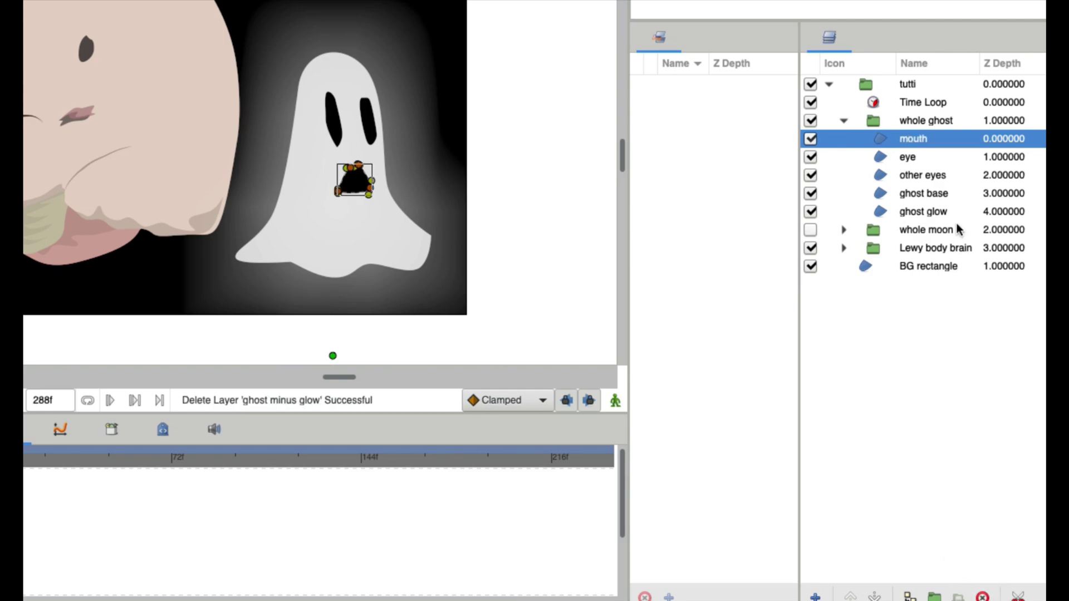
pyautogui.click(927, 121)
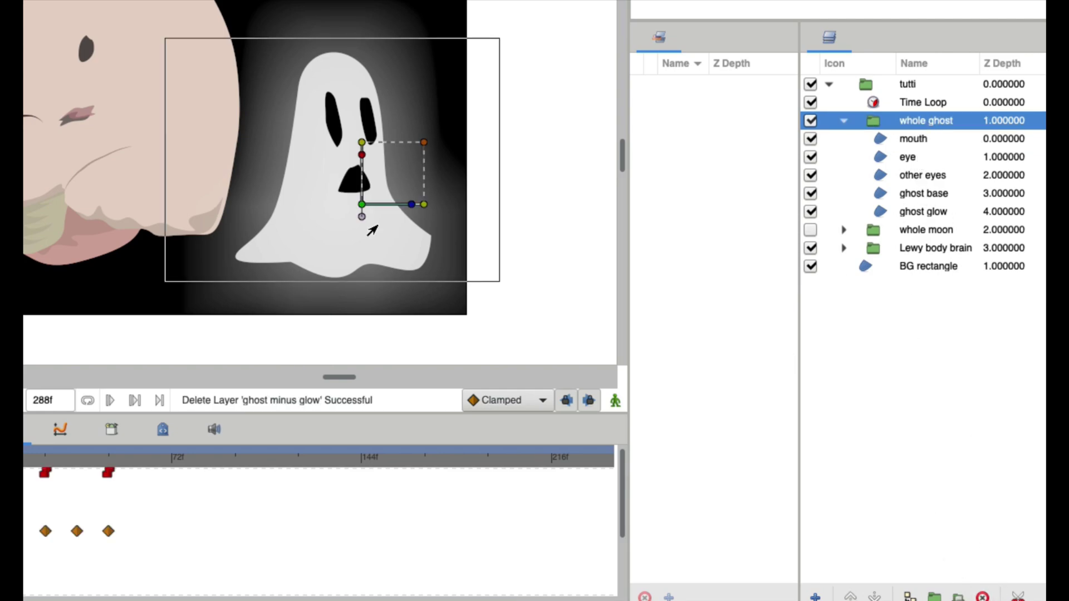
pyautogui.click(903, 136)
pyautogui.click(903, 122)
pyautogui.click(914, 139)
pyautogui.press('Down')
pyautogui.press('Down')
pyautogui.press('Down')
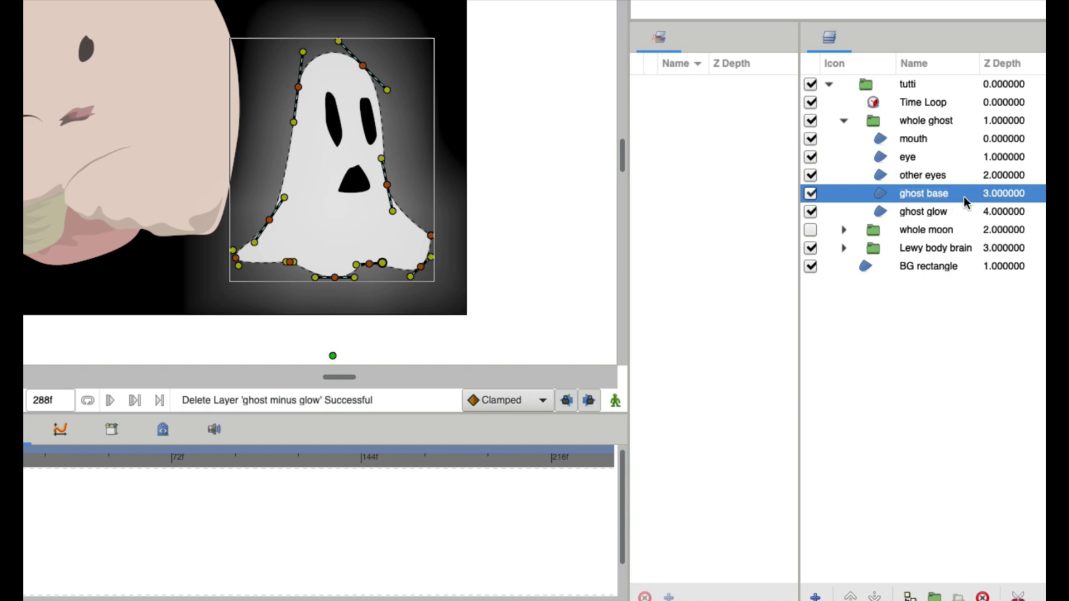
pyautogui.click(941, 213)
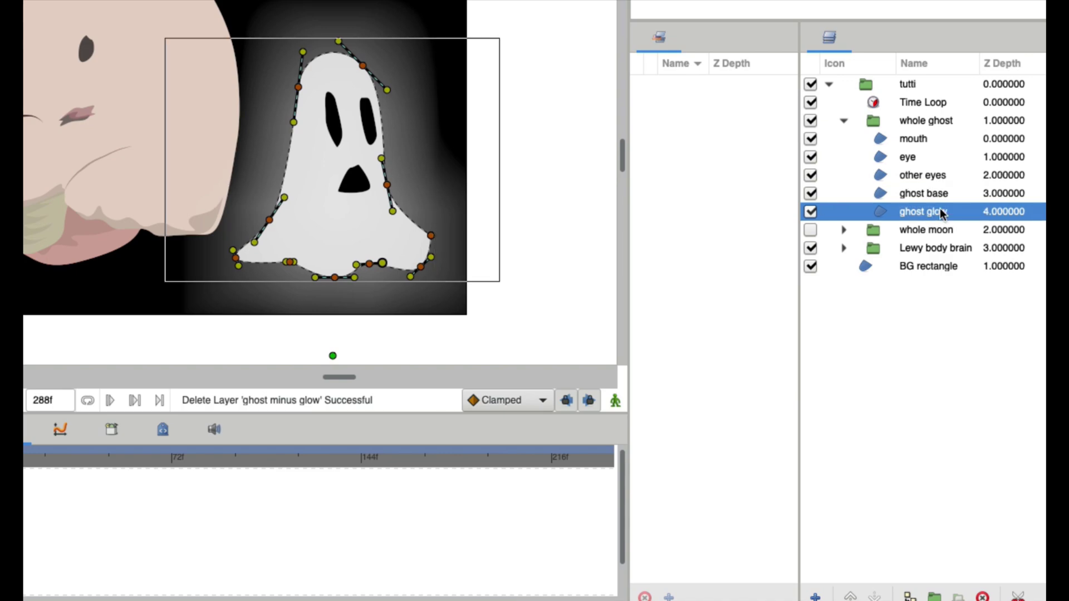
pyautogui.click(907, 139)
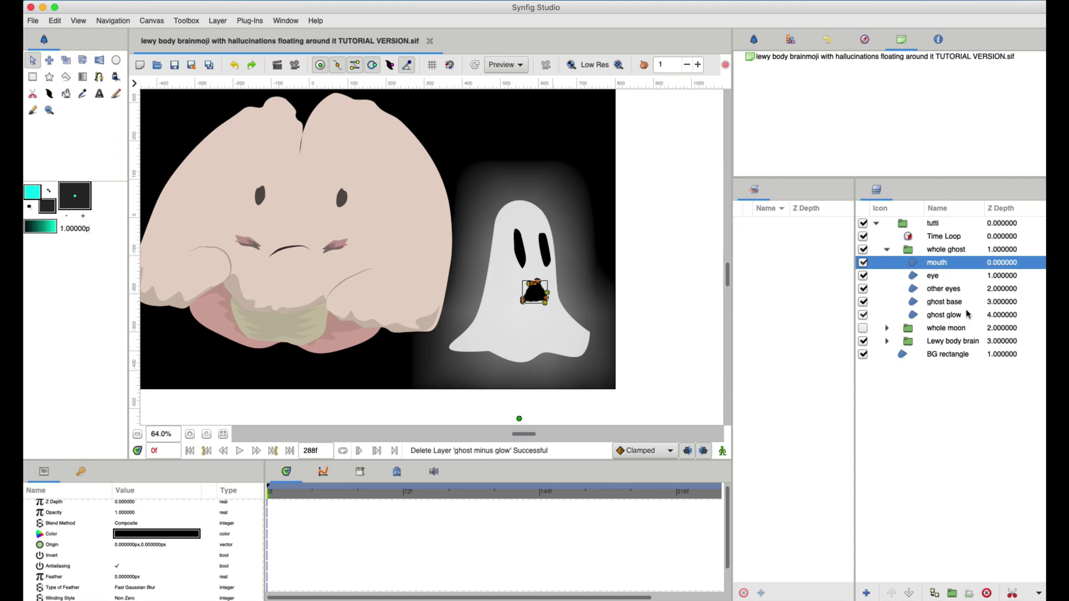
# Step: Set the Blend Method of the mouth, eye and other eyes layers to Onto
pyautogui.keyDown('shift'); pyautogui.click(933, 276); pyautogui.keyUp('shift')
pyautogui.keyDown('shift'); pyautogui.click(944, 288); pyautogui.keyUp('shift')
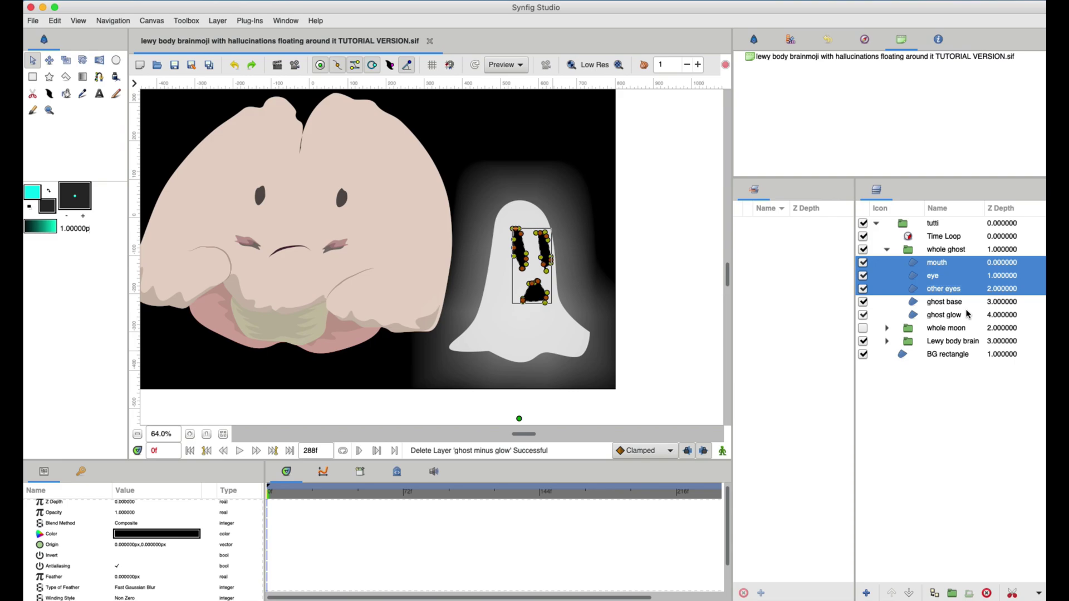
pyautogui.click(134, 524)
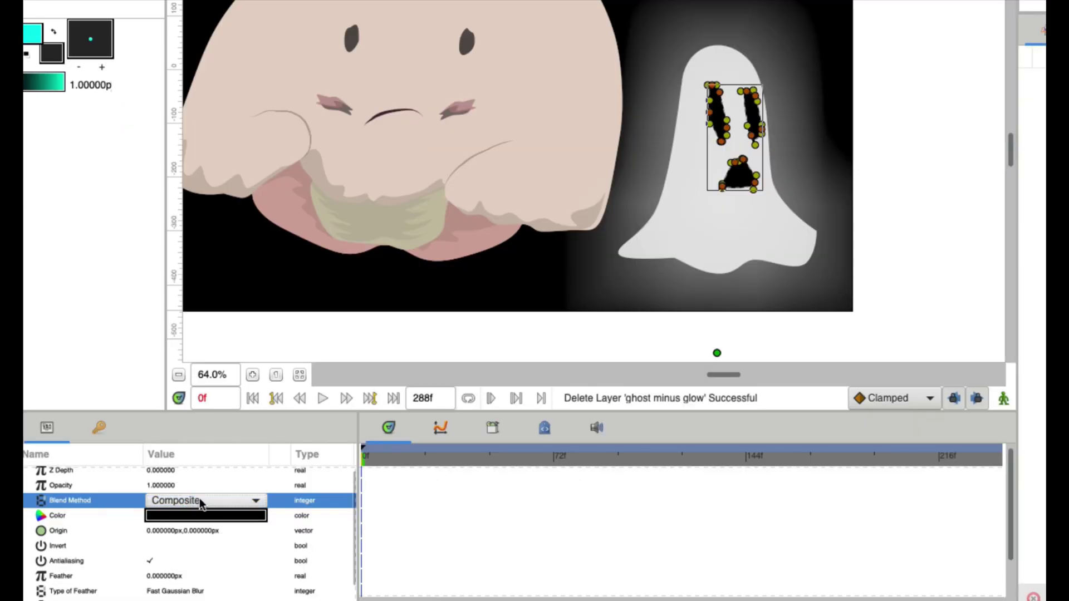
pyautogui.click(202, 502)
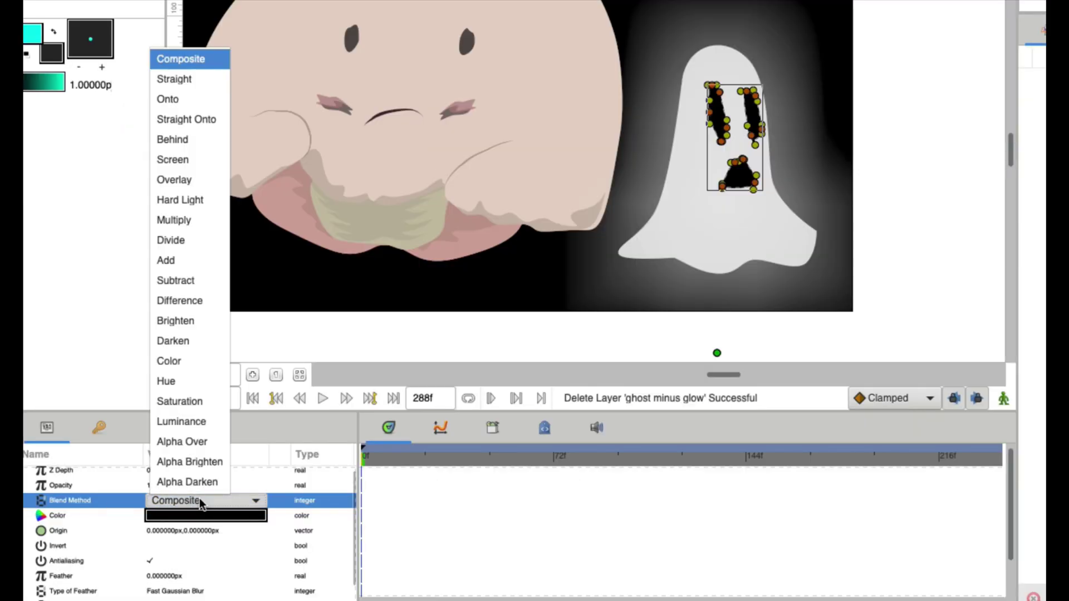
pyautogui.click(167, 100)
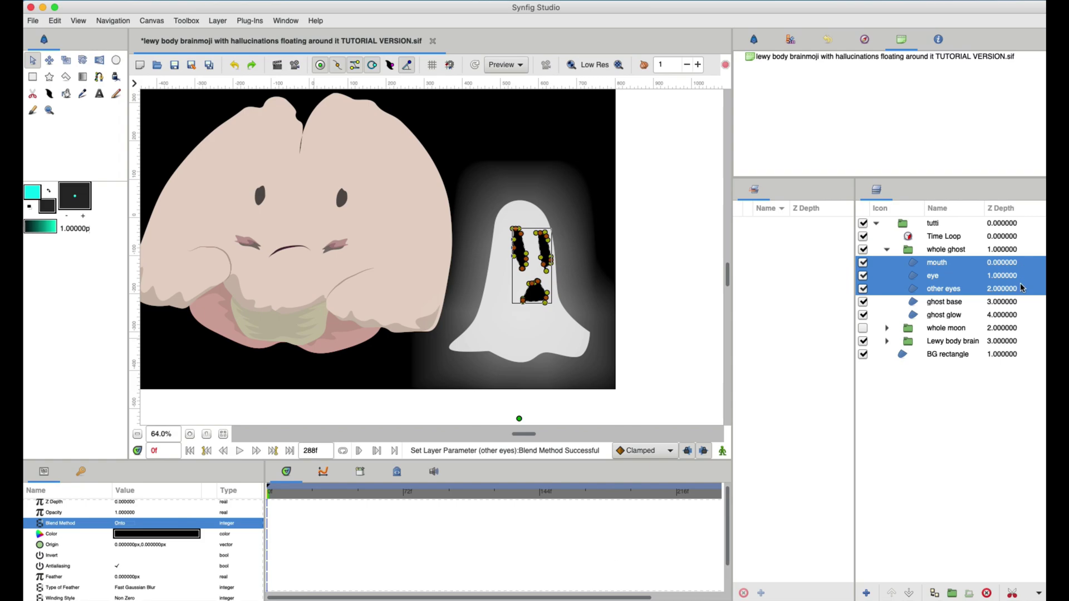
pyautogui.click(951, 355)
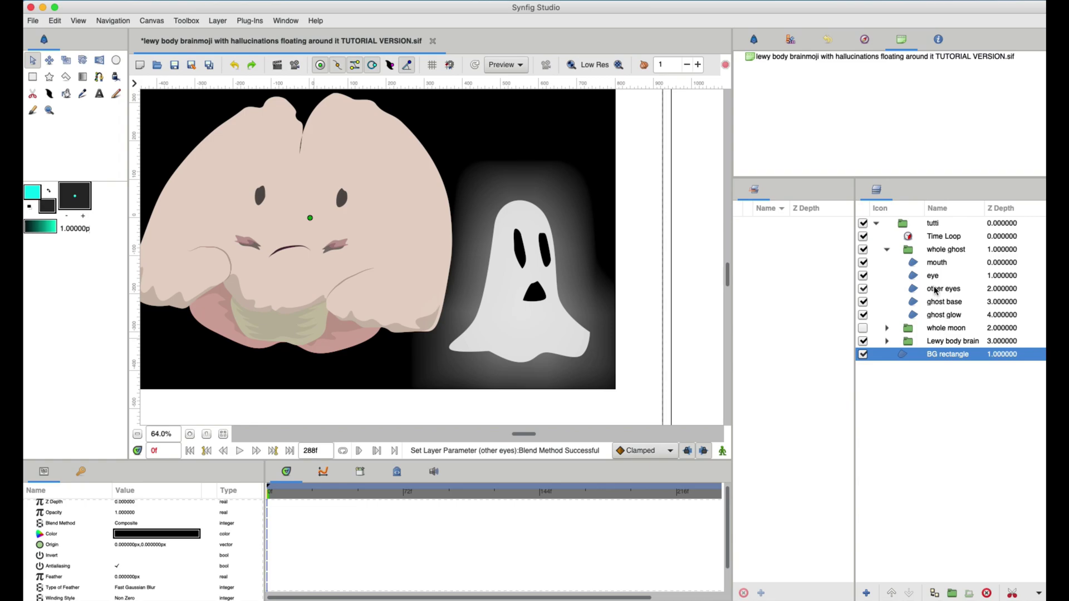
pyautogui.click(519, 249)
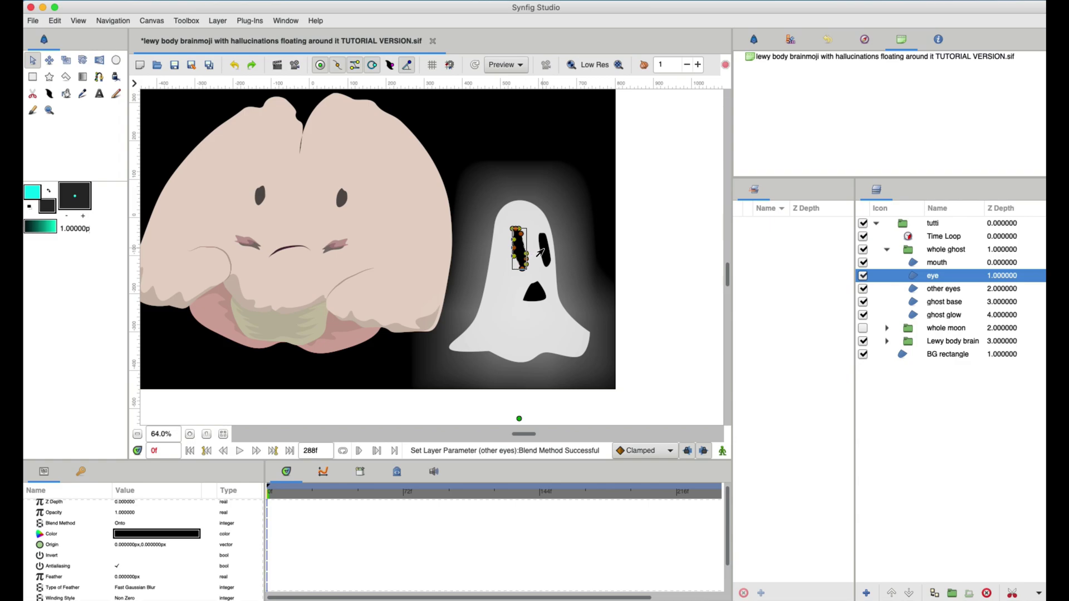
# Step: Colour the ghost's eyes and mouth red (#FF5025)
pyautogui.keyDown('ctrl'); pyautogui.click(543, 251); pyautogui.keyUp('ctrl')
pyautogui.keyDown('ctrl'); pyautogui.click(535, 291); pyautogui.keyUp('ctrl')
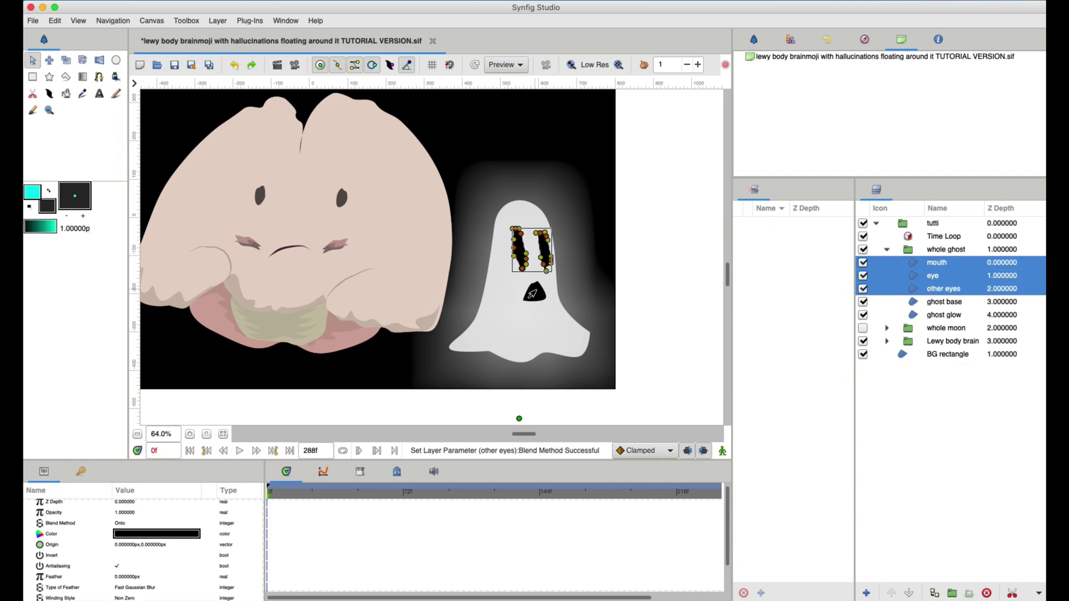
pyautogui.doubleClick(153, 533)
pyautogui.moveTo(471, 318); pyautogui.dragTo(475, 325)
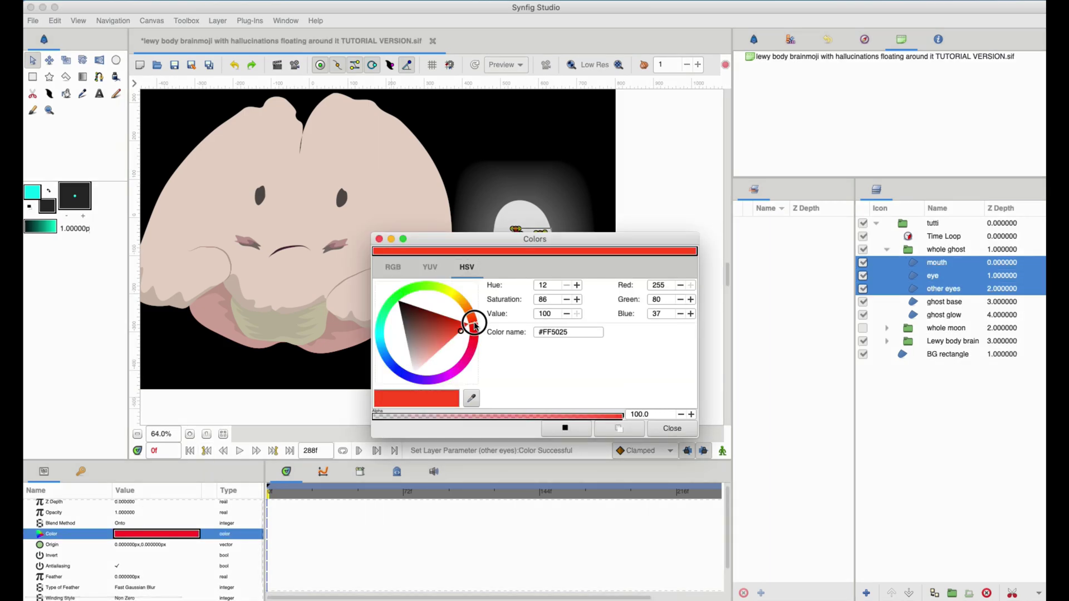
pyautogui.click(674, 429)
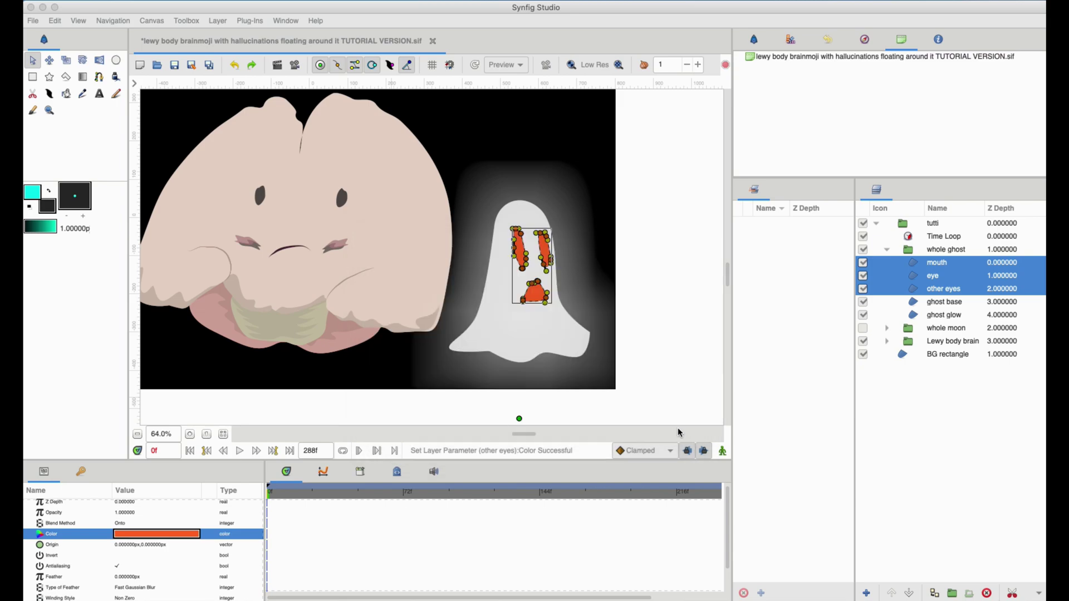
# Step: Hide the ghost base and ghost glow layers to check the face vanishes, then save
pyautogui.click(936, 314)
pyautogui.click(941, 301)
pyautogui.click(862, 301)
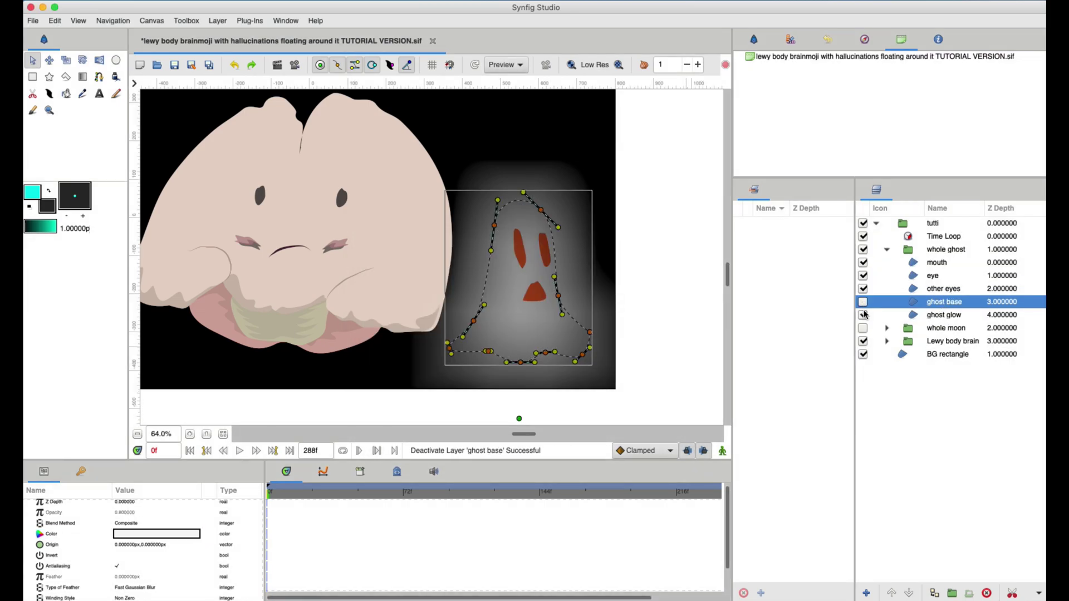
pyautogui.click(863, 314)
pyautogui.click(939, 279)
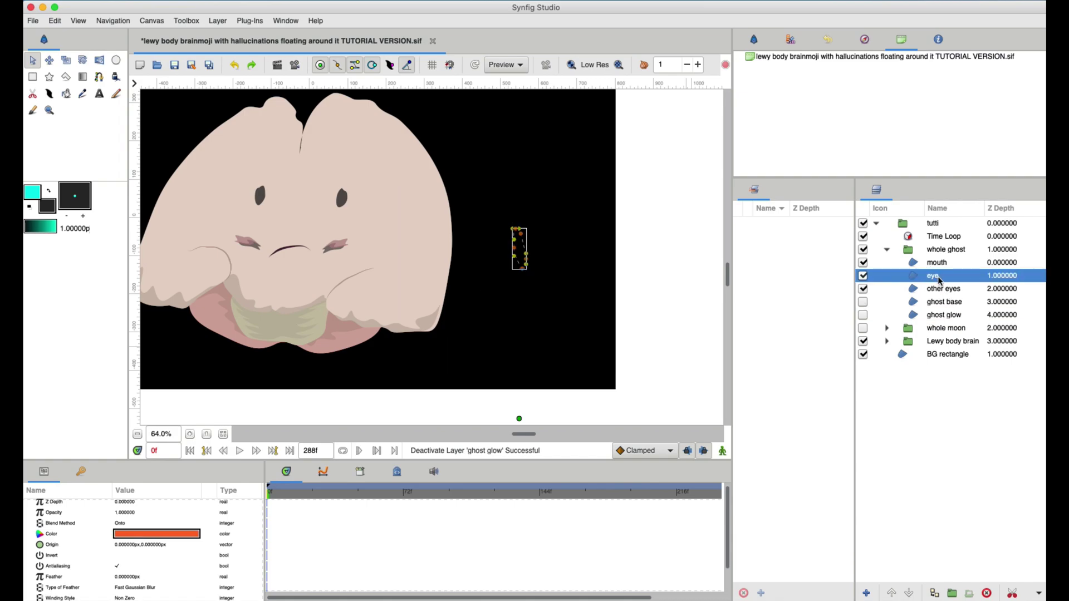
pyautogui.click(936, 262)
pyautogui.keyDown('ctrl'); pyautogui.click(939, 277); pyautogui.keyUp('ctrl')
pyautogui.keyDown('ctrl'); pyautogui.click(942, 289); pyautogui.keyUp('ctrl')
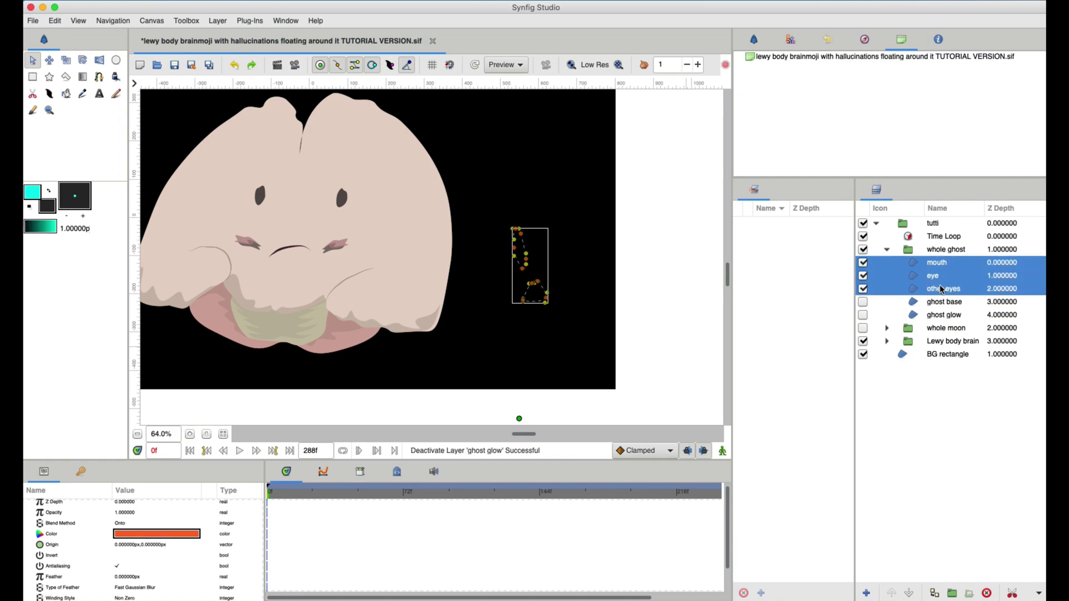
pyautogui.hotkey('ctrl', 's')
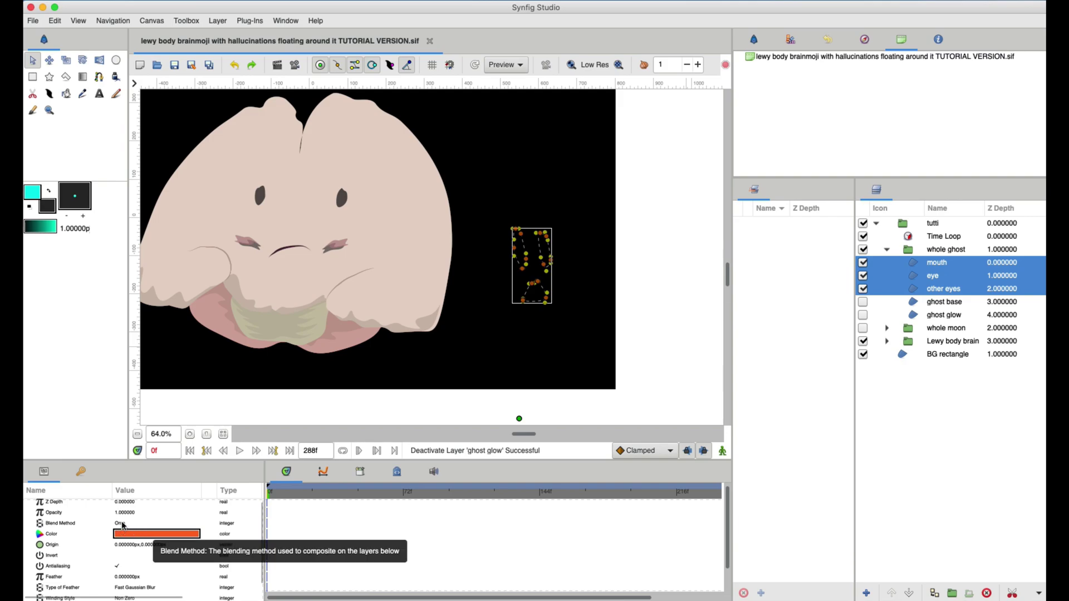
# Step: Turn the ghost glow and ghost base layers back on
pyautogui.click(888, 251)
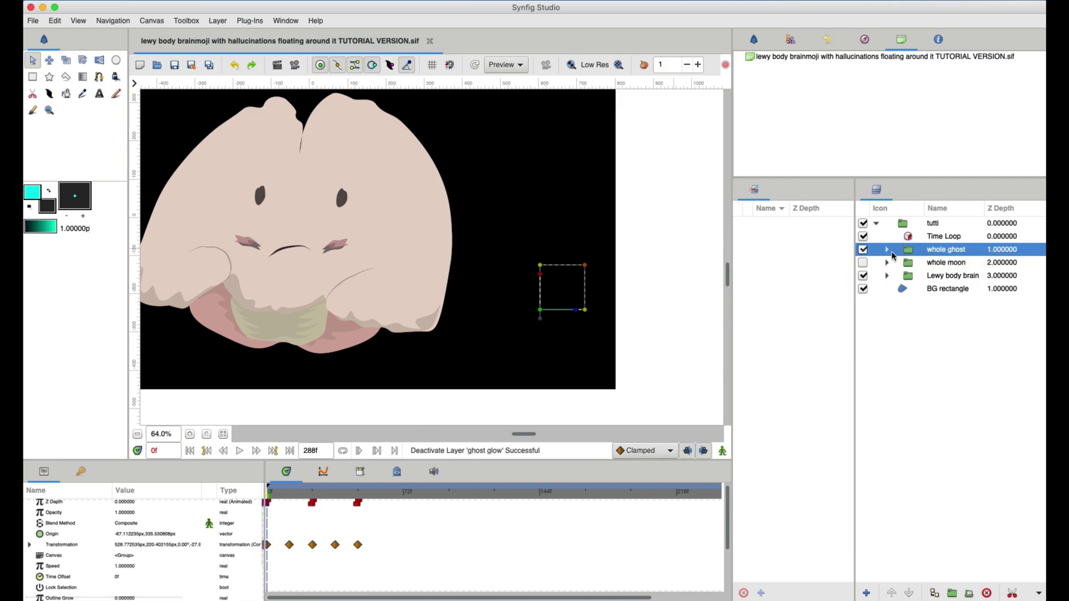
pyautogui.click(889, 251)
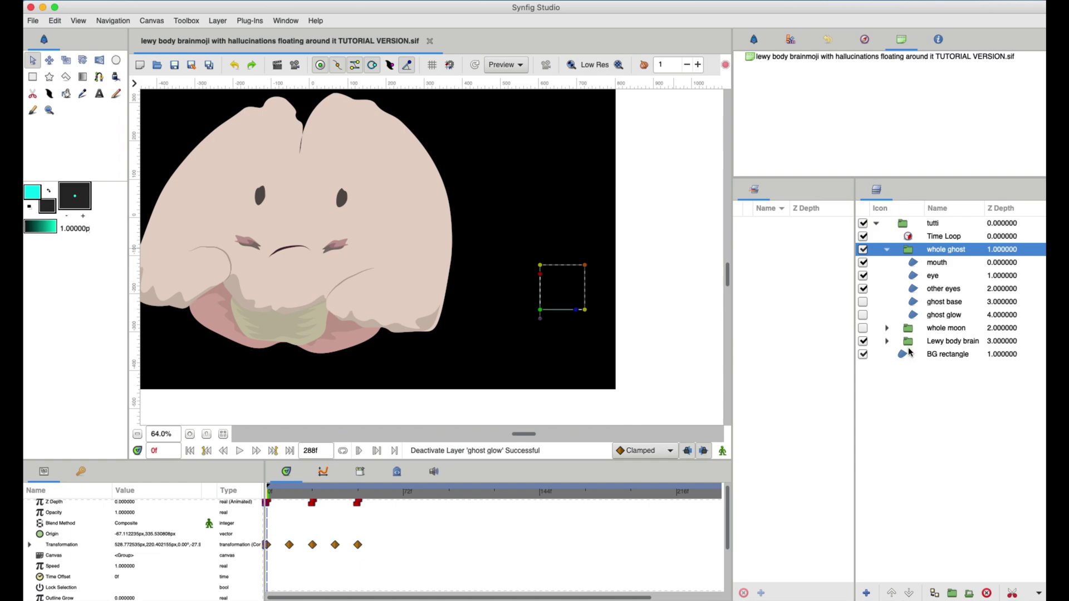
pyautogui.click(574, 345)
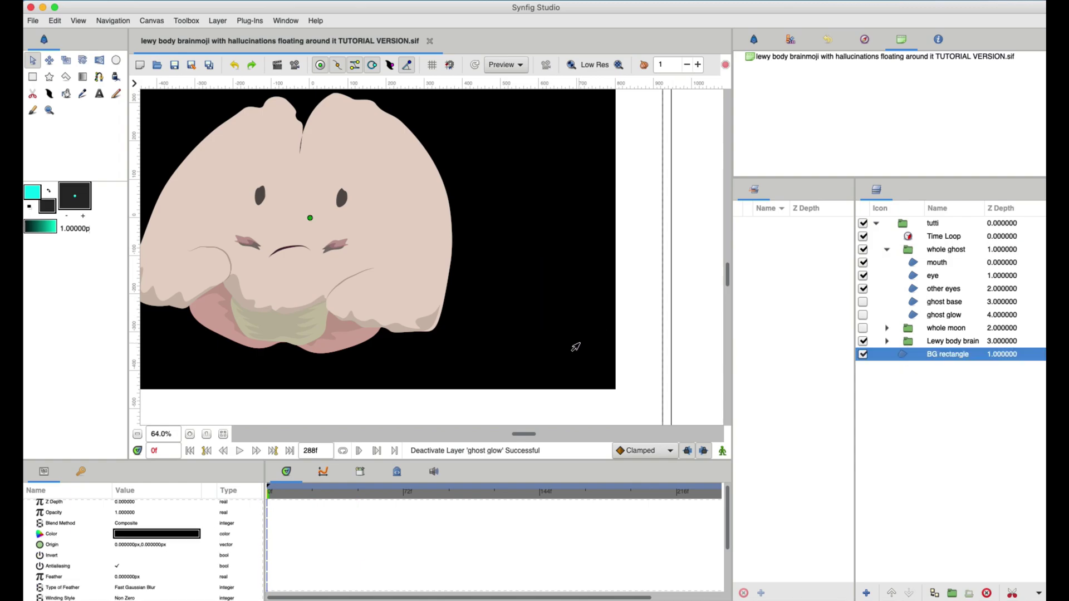
pyautogui.click(914, 317)
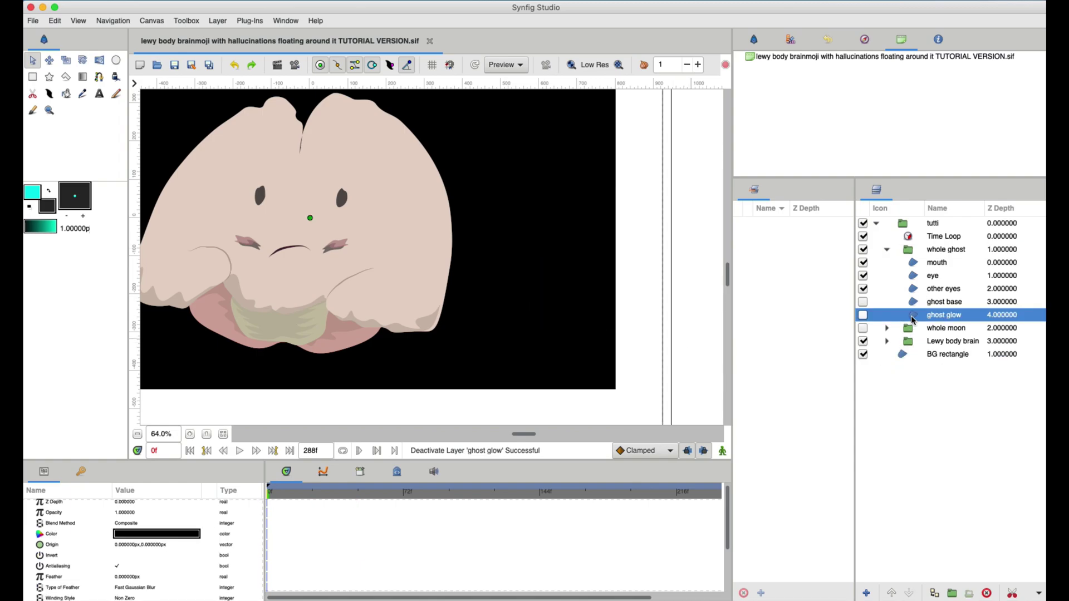
pyautogui.click(914, 262)
pyautogui.click(863, 302)
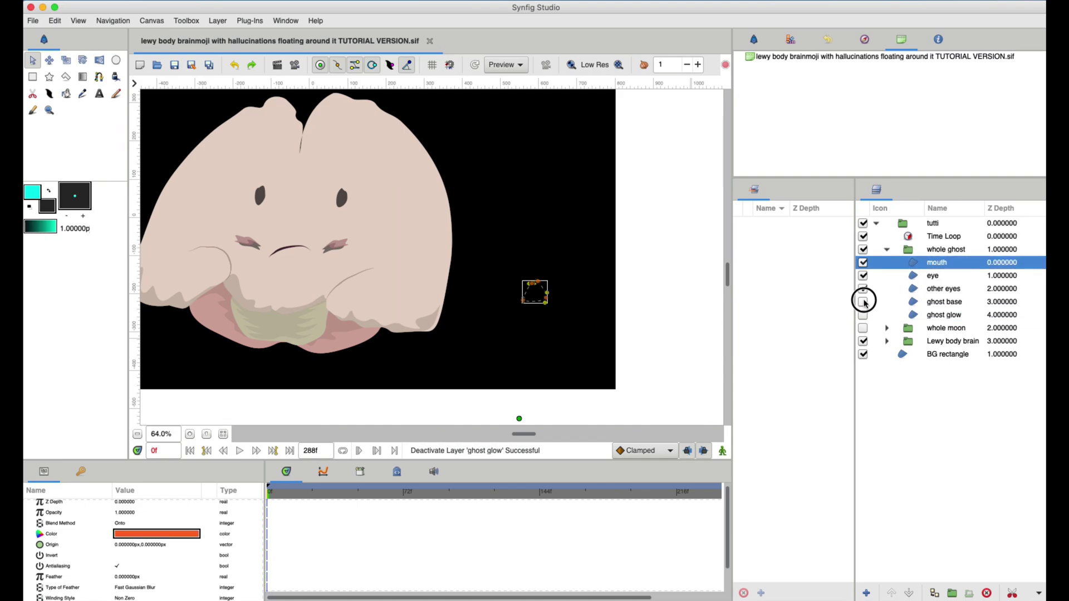
pyautogui.click(863, 302)
pyautogui.click(864, 315)
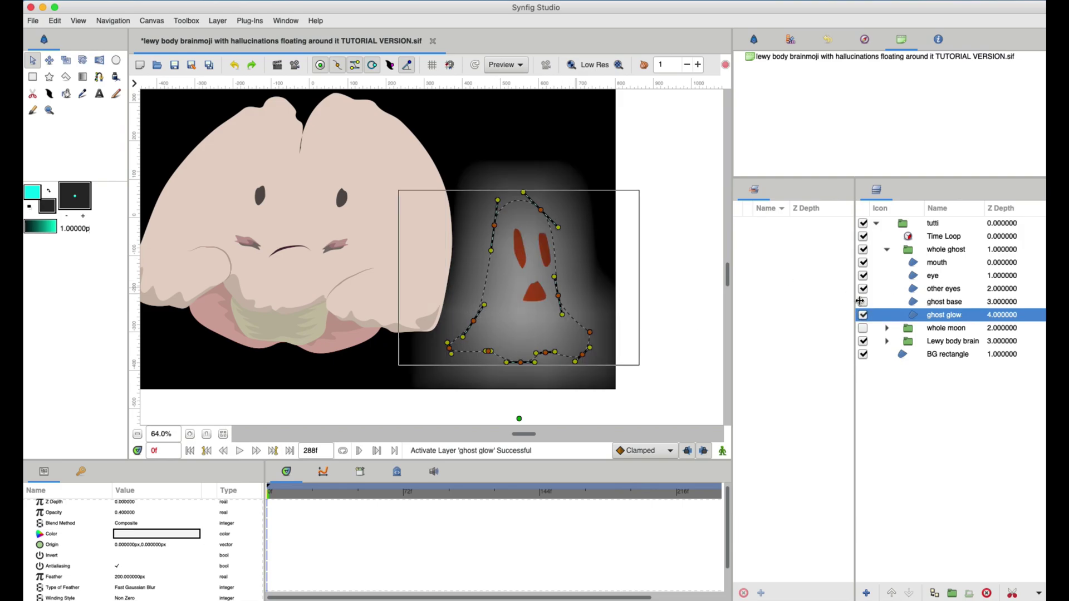
pyautogui.click(863, 302)
pyautogui.click(927, 265)
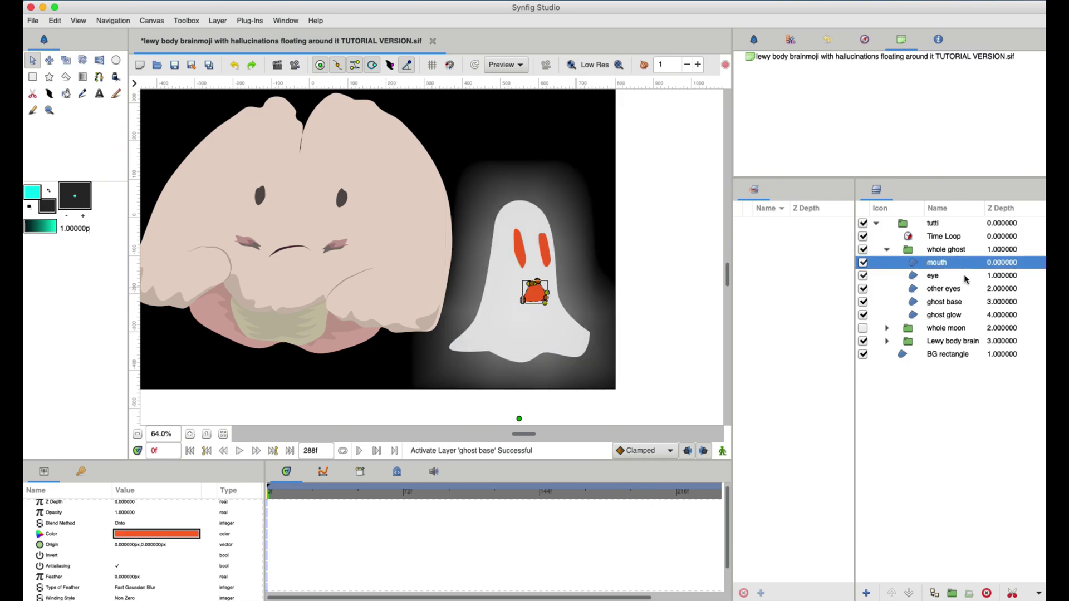
# Step: Undo the colour edits so the ghost's eyes and mouth are black again
pyautogui.hotkey('ctrl', 'z')
pyautogui.hotkey('ctrl', 'z')
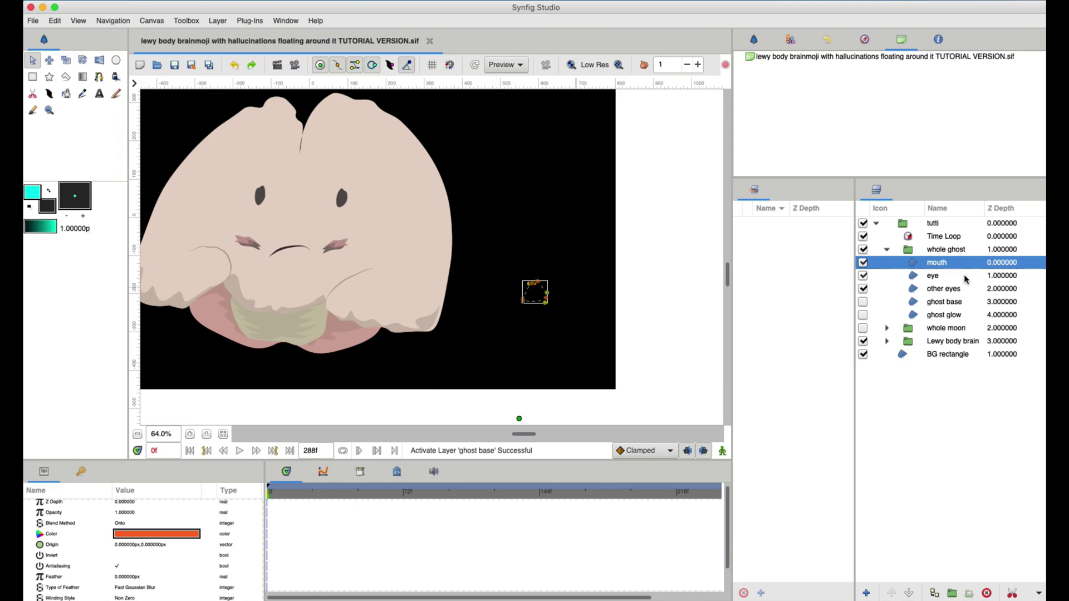
pyautogui.hotkey('ctrl', 'r')
pyautogui.hotkey('ctrl', 'r')
pyautogui.hotkey('ctrl', 'r')
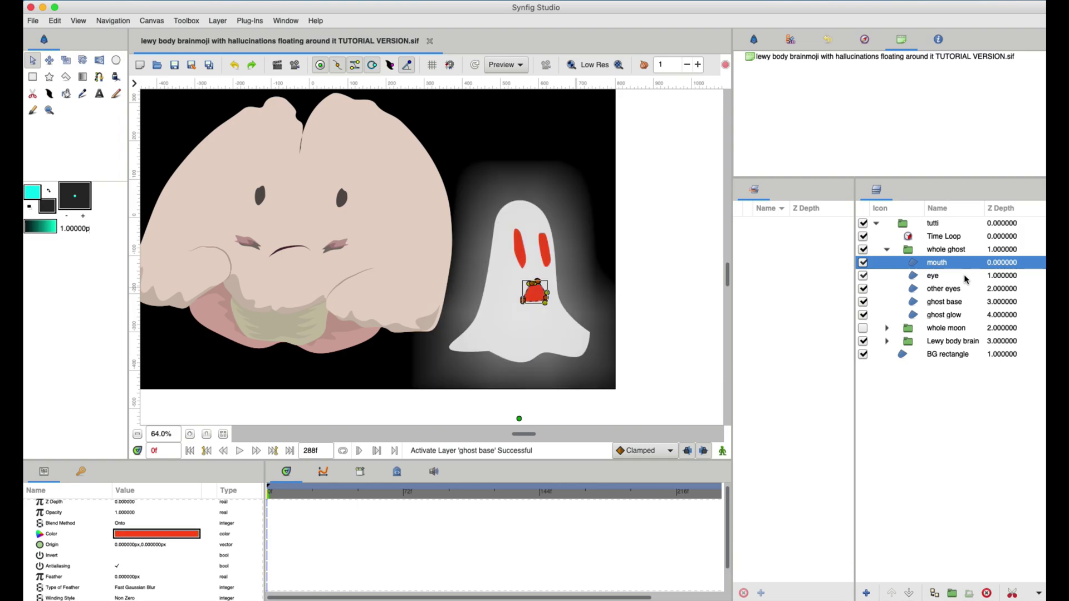
pyautogui.hotkey('ctrl', 'r')
pyautogui.hotkey('ctrl', 'z')
pyautogui.hotkey('ctrl', 'z')
pyautogui.hotkey('ctrl', 'r')
pyautogui.hotkey('ctrl', 'r')
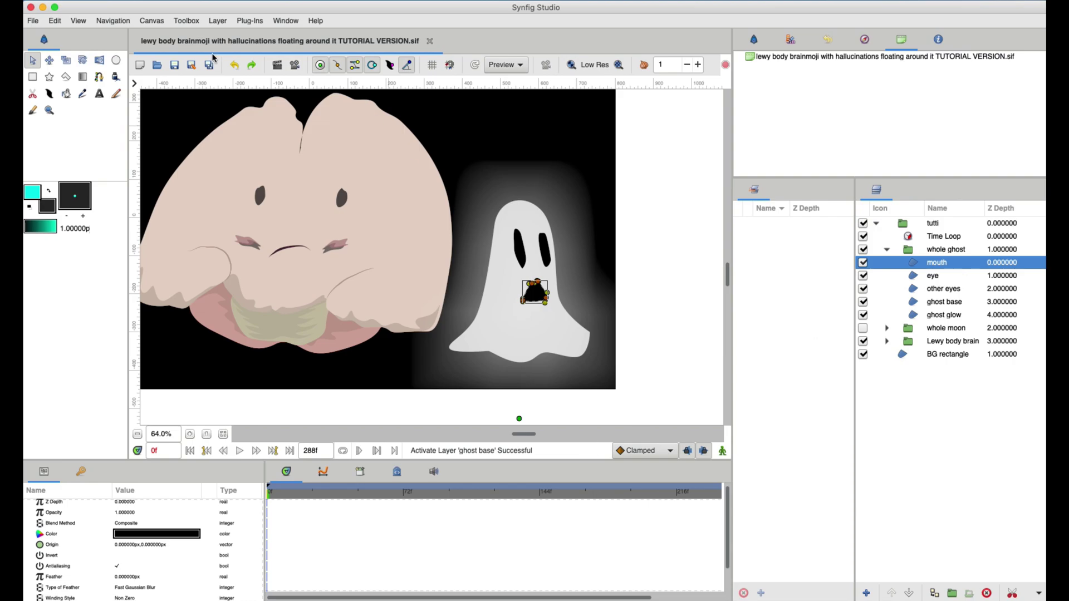
pyautogui.click(54, 21)
pyautogui.click(62, 32)
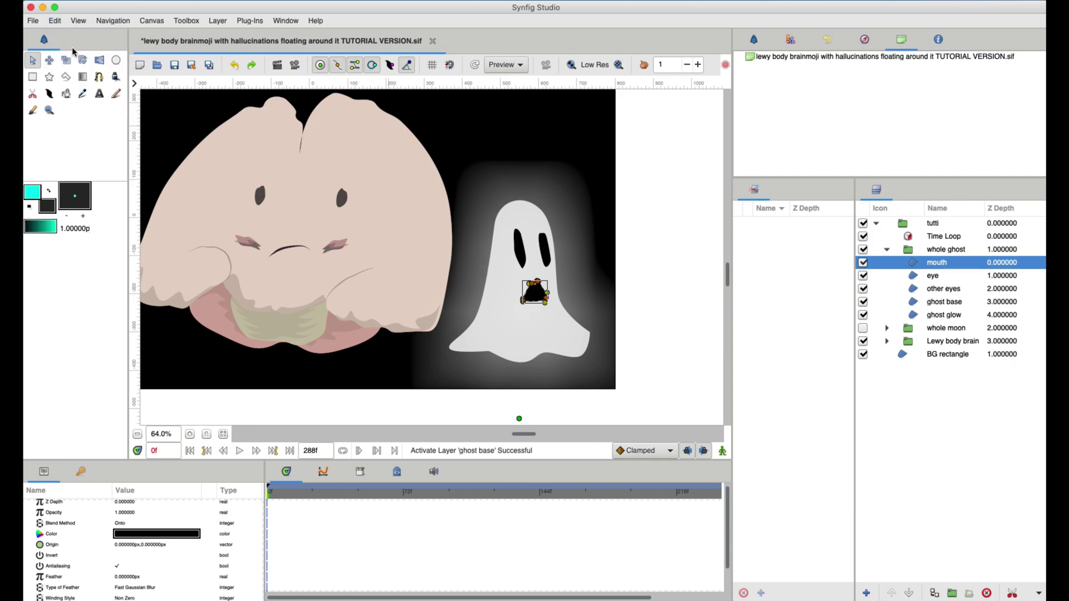
# Step: Select the mouth, eye and other eyes layers together
pyautogui.click(950, 276)
pyautogui.press('Down')
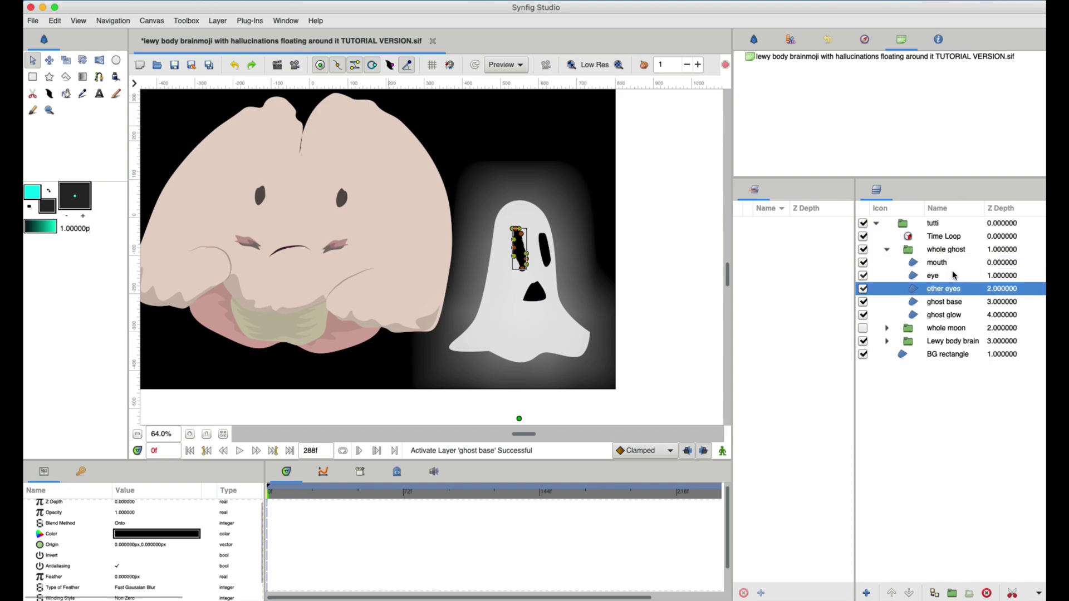
pyautogui.press('Up')
pyautogui.press('Up')
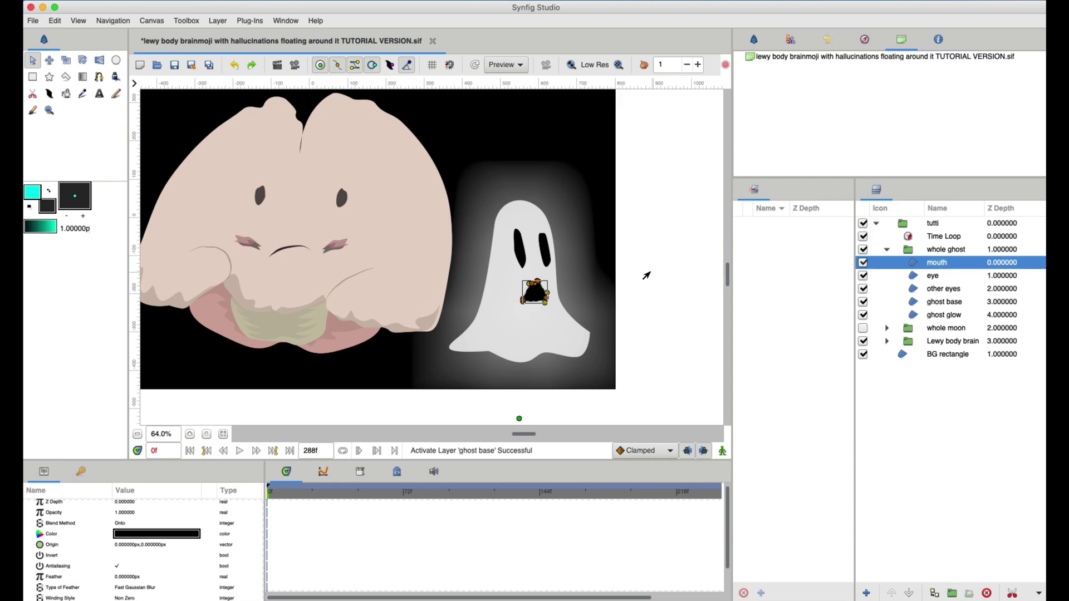
pyautogui.keyDown('shift'); pyautogui.click(923, 277); pyautogui.keyUp('shift')
pyautogui.hotkey('shift', 'Down')
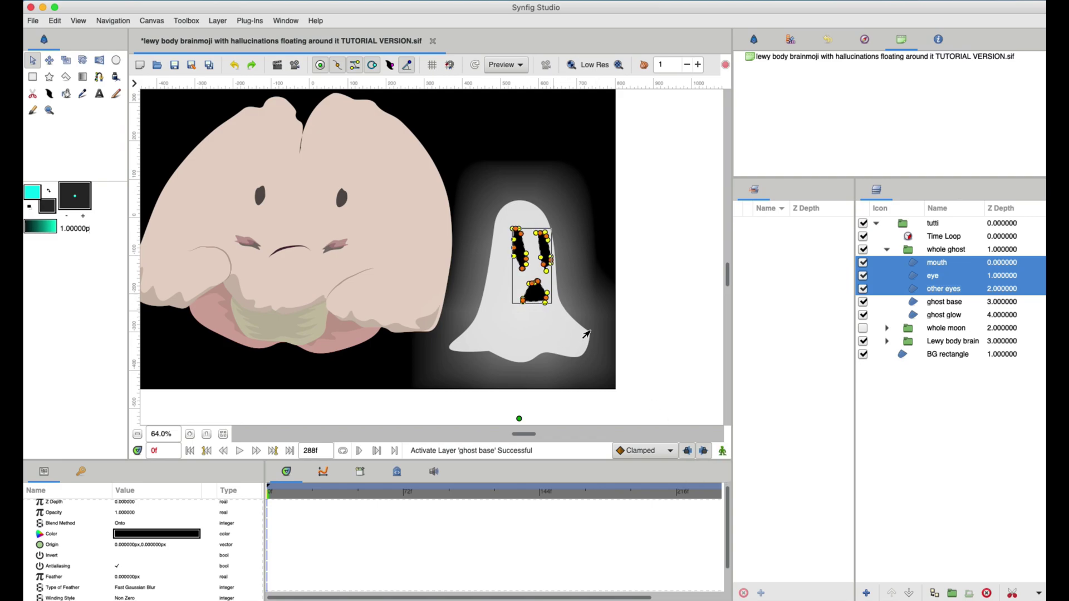
# Step: Drag the selected eyes and mouth, then deselect them by picking the background
pyautogui.moveTo(524, 306); pyautogui.dragTo(550, 301)
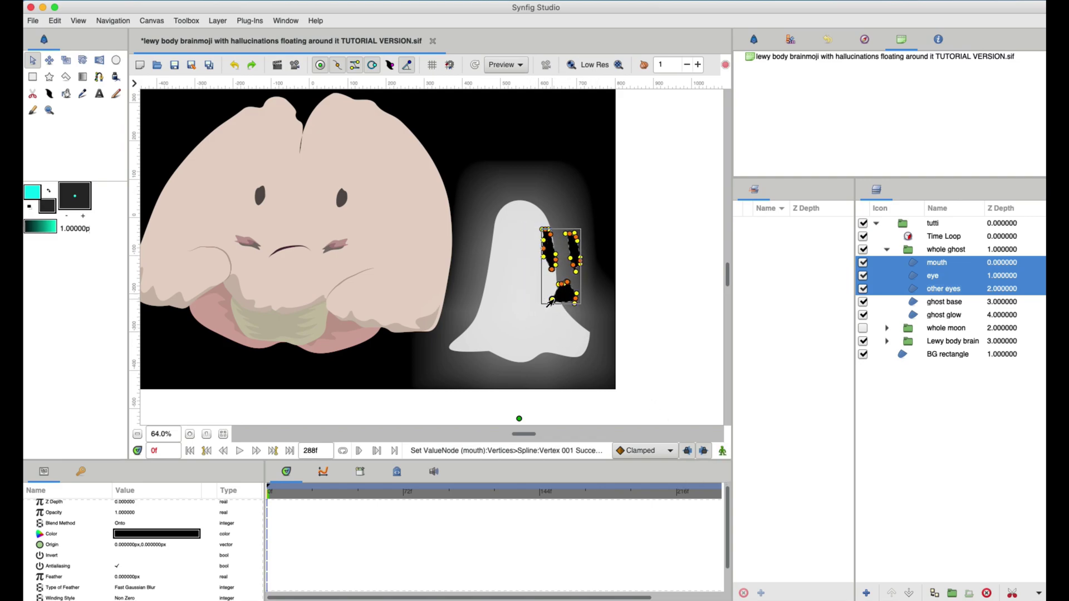
pyautogui.click(648, 299)
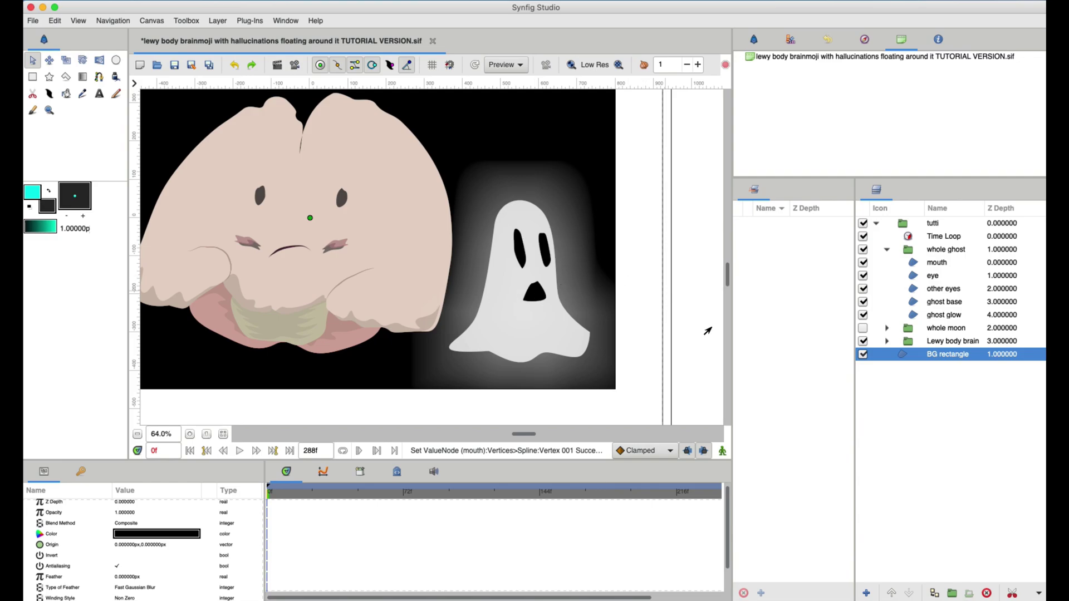
# Step: Group the ghost base and face layers into a new layer named 'solid ghost'
pyautogui.click(918, 304)
pyautogui.hotkey('shift', 'Up')
pyautogui.hotkey('shift', 'Up')
pyautogui.hotkey('shift', 'Up')
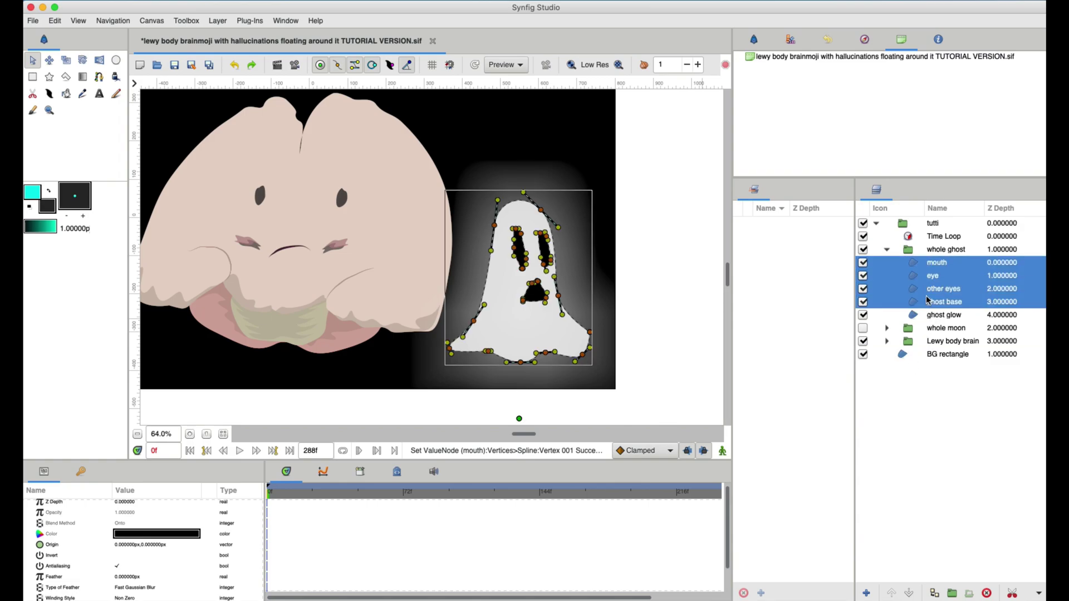
pyautogui.click(952, 593)
pyautogui.click(916, 266)
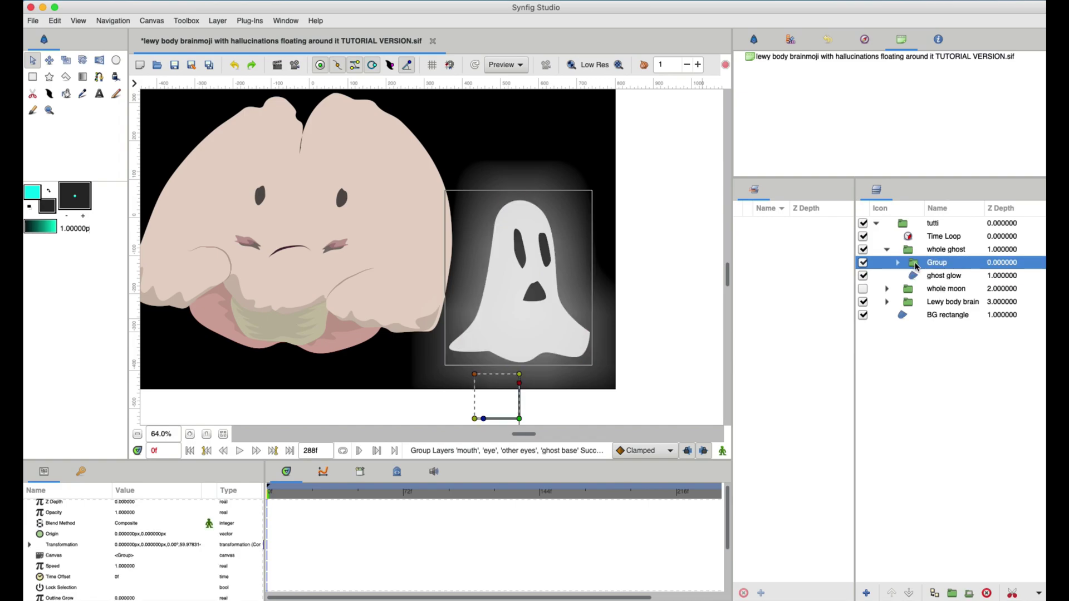
pyautogui.write('solid ghost')
pyautogui.press('Return')
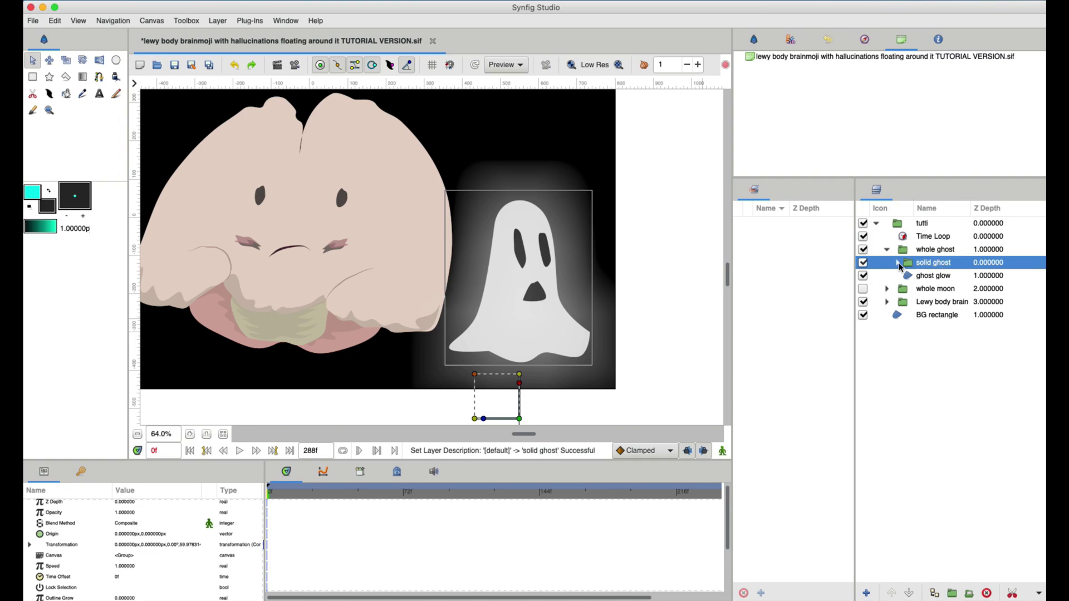
# Step: Narrow the three face layers inside 'solid ghost' slightly and save
pyautogui.click(898, 262)
pyautogui.click(929, 277)
pyautogui.press('Down')
pyautogui.press('Down')
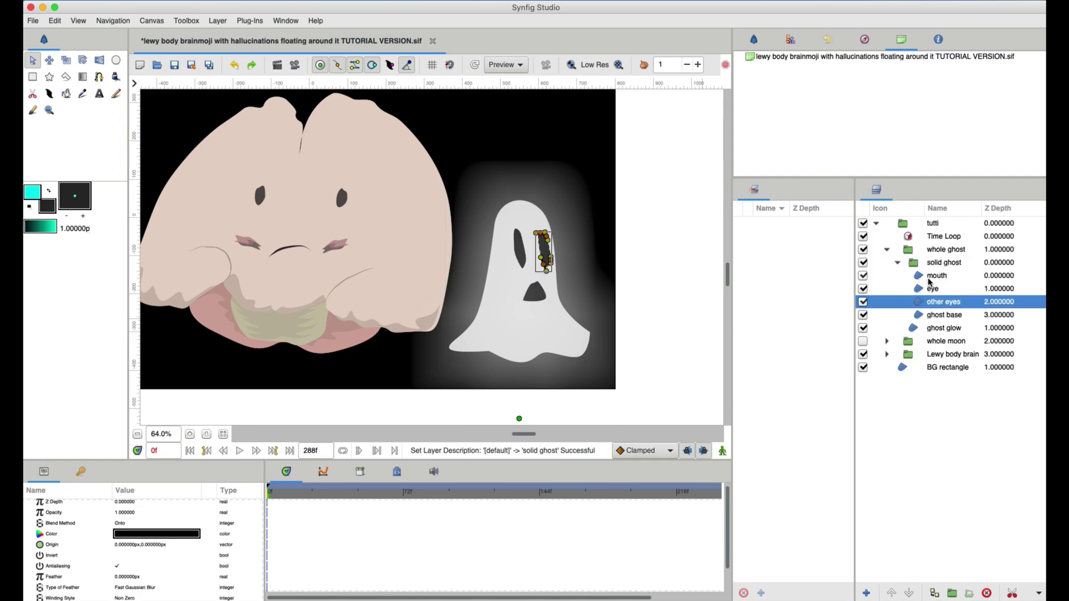
pyautogui.hotkey('shift', 'Up')
pyautogui.hotkey('shift', 'Up')
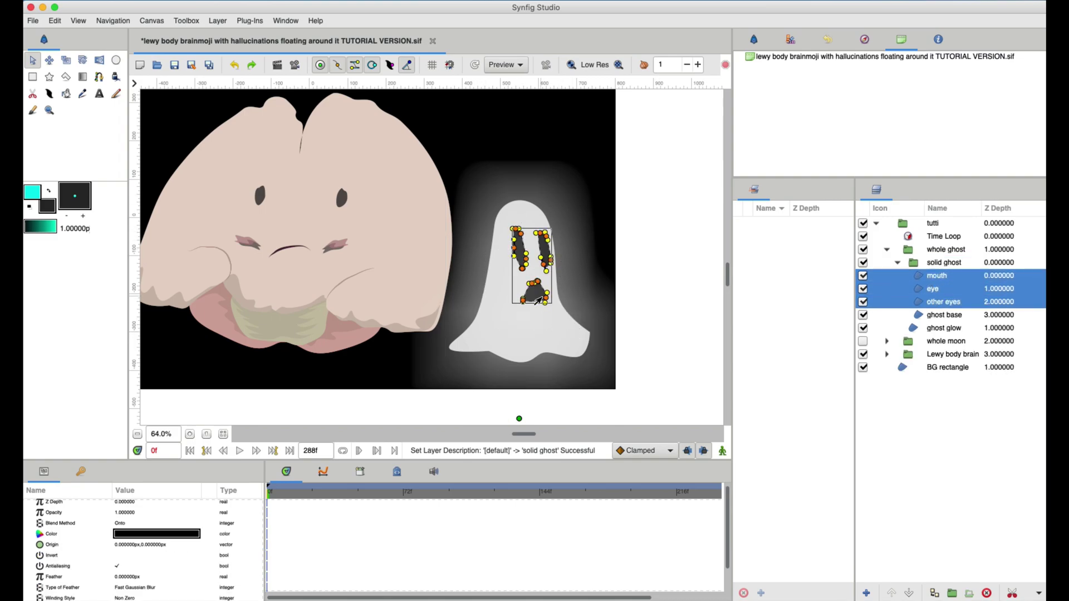
pyautogui.moveTo(571, 335); pyautogui.dragTo(537, 301)
pyautogui.press('super+s')
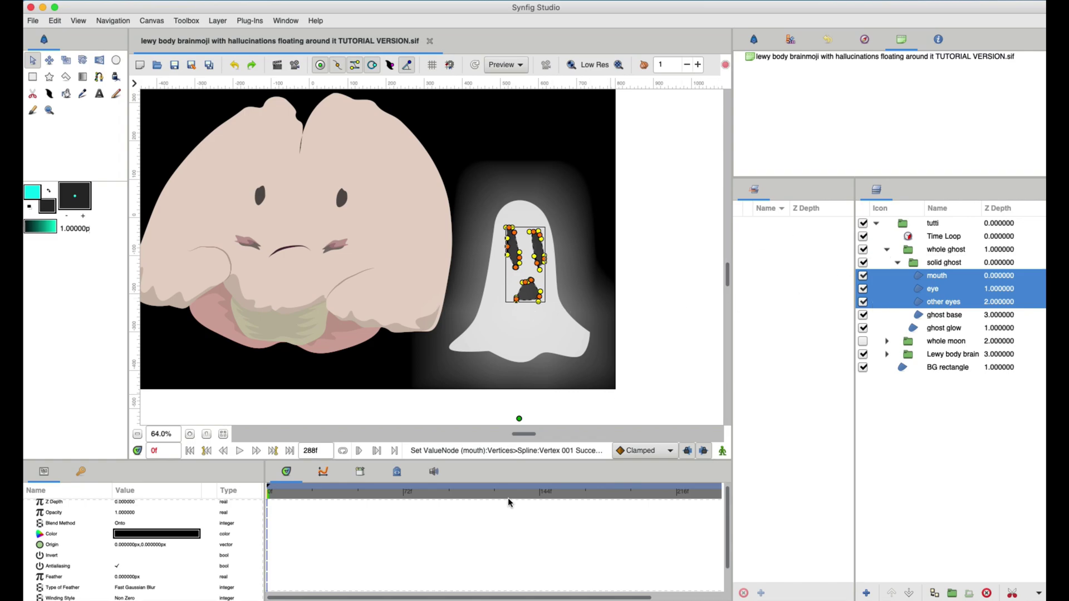
# Step: Zoom the canvas out from 64% to 51.2% so the whole ghost and brain fit
pyautogui.press('-')
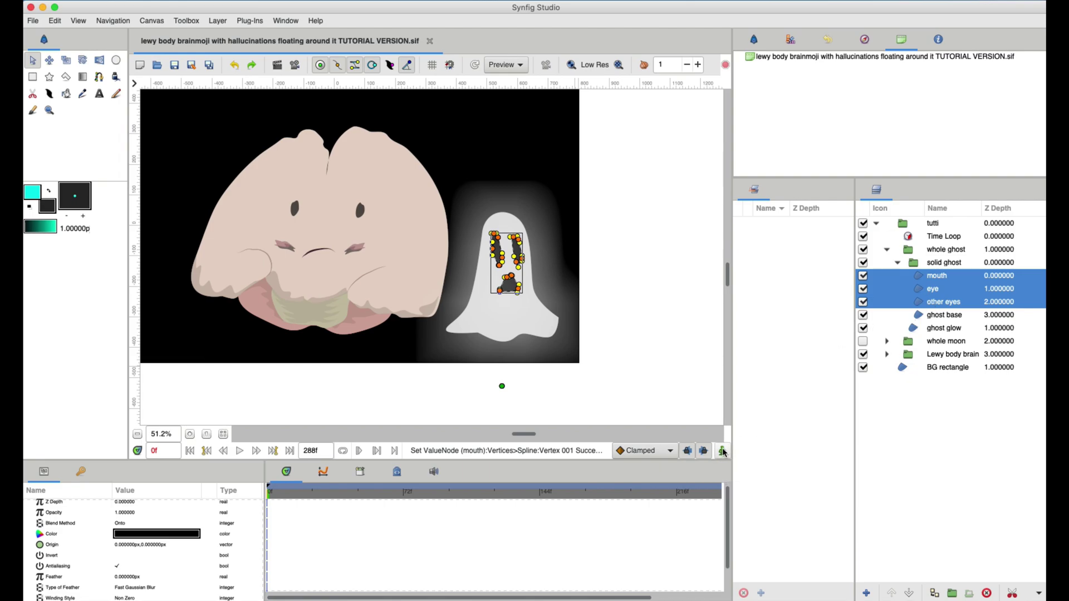
# Step: Turn on animation mode, move the time cursor to frame 12, and save
pyautogui.click(722, 452)
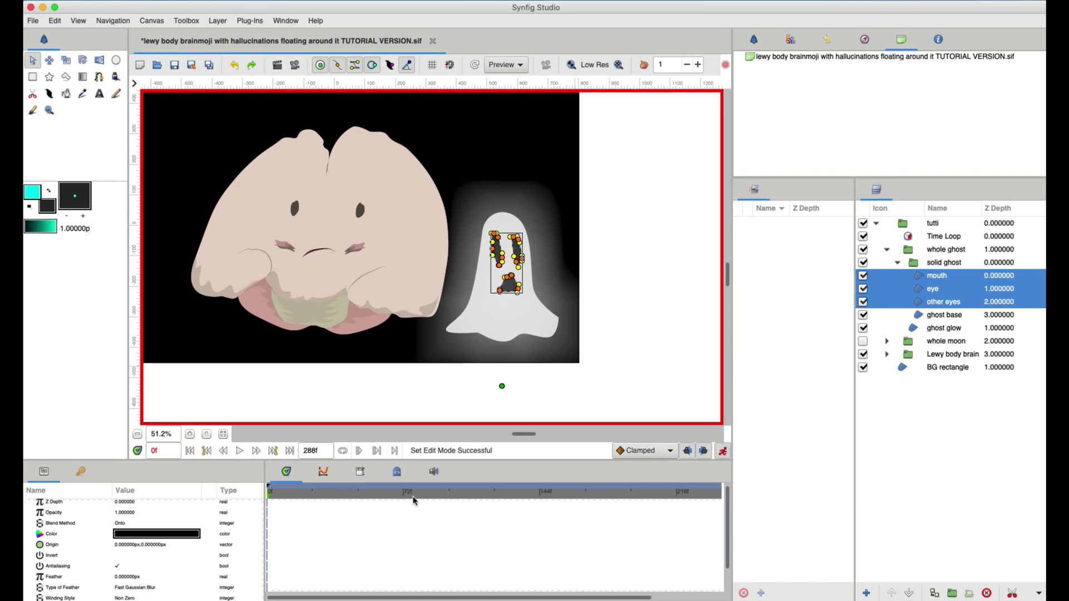
pyautogui.moveTo(273, 493); pyautogui.dragTo(286, 494)
pyautogui.hscroll(-5, 368, 320)
pyautogui.scroll(3, 368, 320)
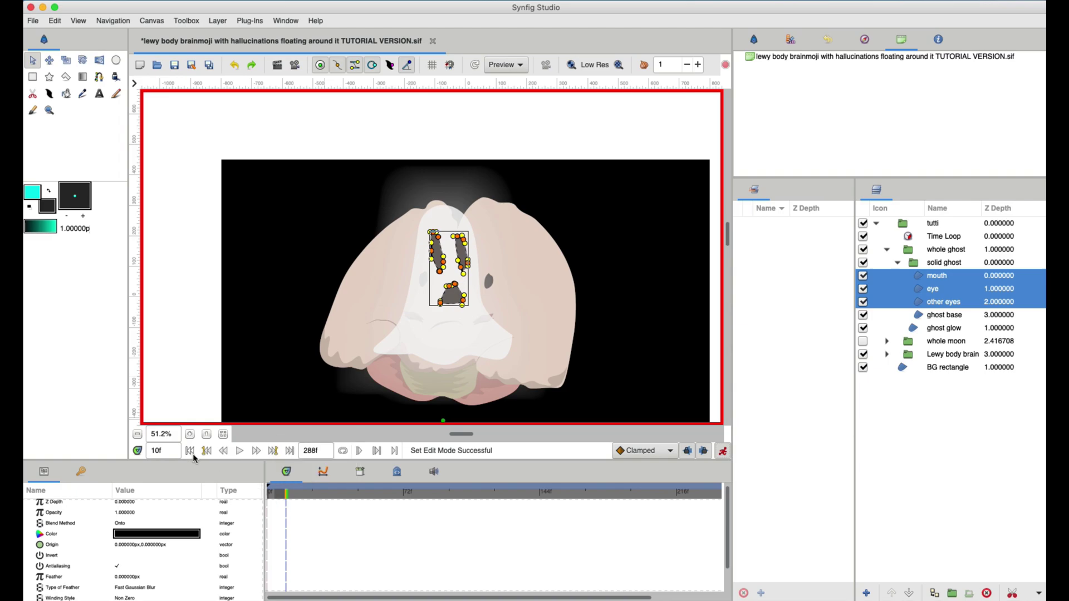
pyautogui.click(256, 450)
pyautogui.click(256, 451)
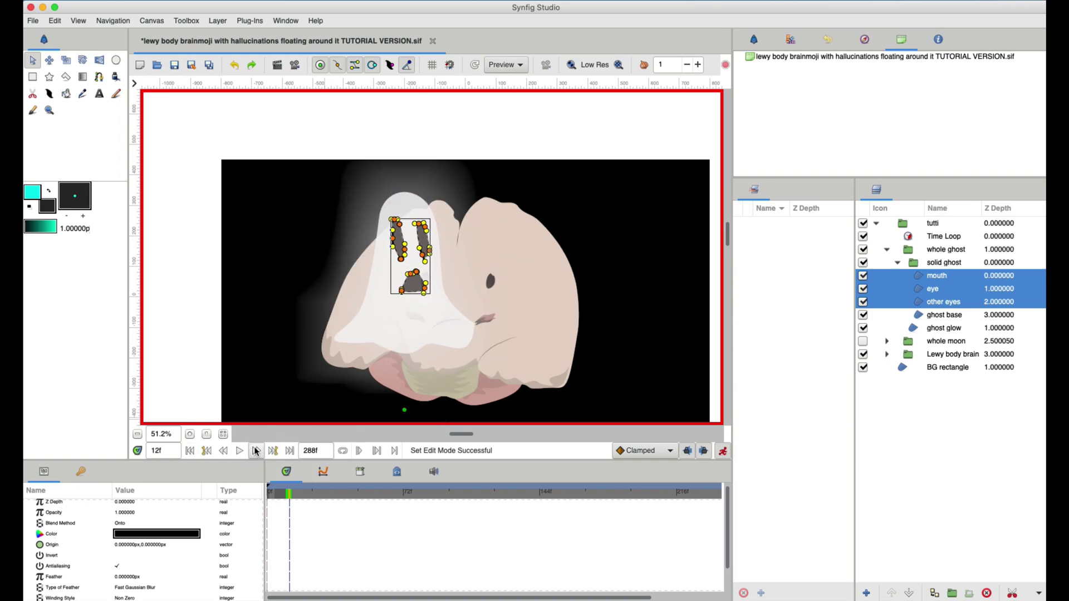
pyautogui.press('super+s')
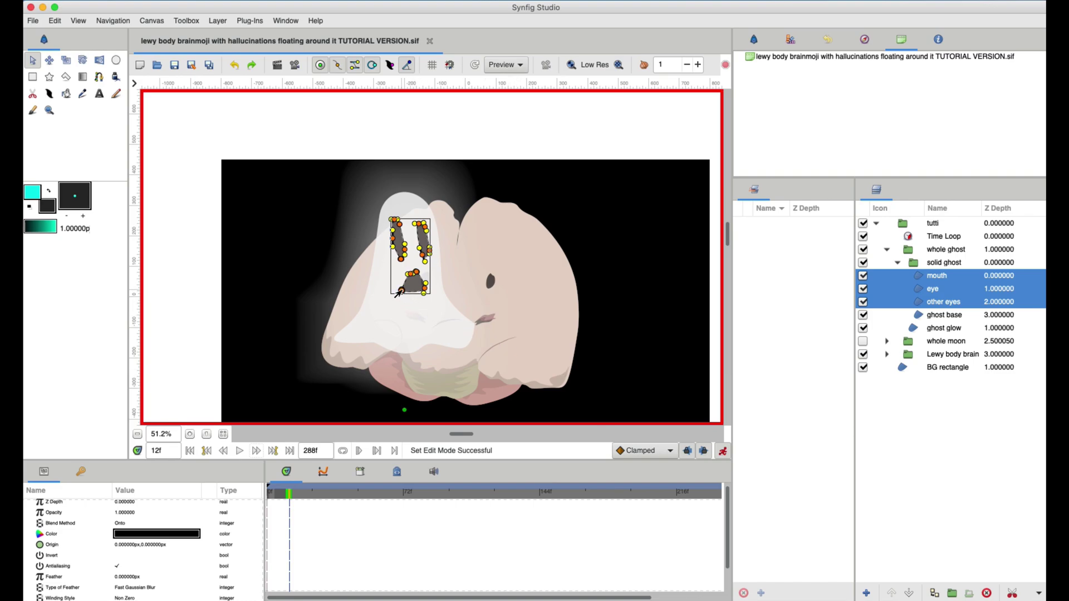
# Step: Drag the ghost's mouth and eyes to the right at frame 12 and save
pyautogui.moveTo(399, 293); pyautogui.dragTo(421, 293)
pyautogui.moveTo(421, 294); pyautogui.dragTo(455, 292)
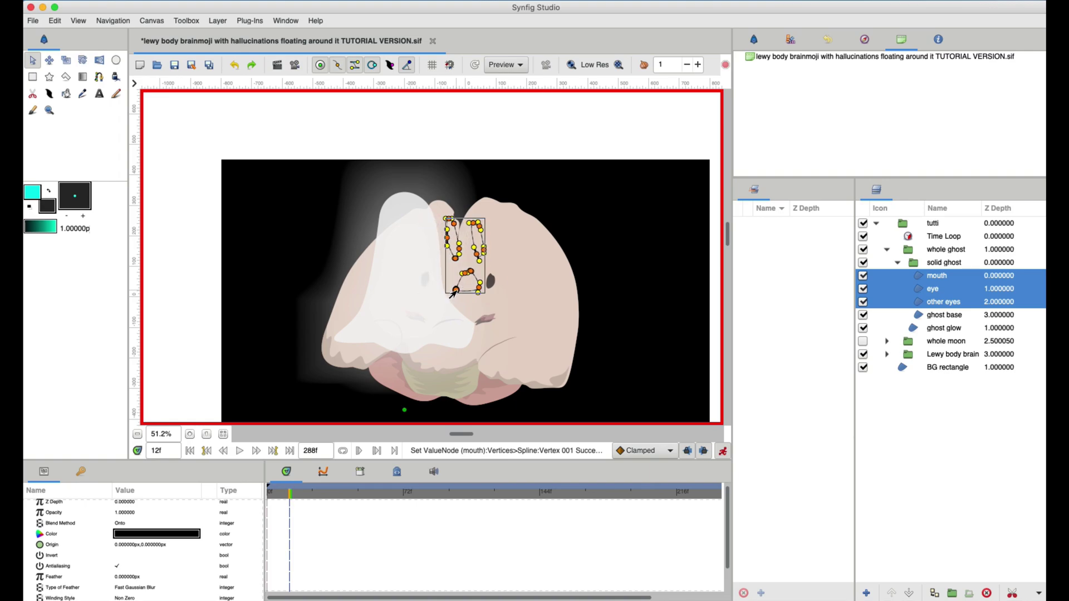
pyautogui.hotkey('ctrl', 's')
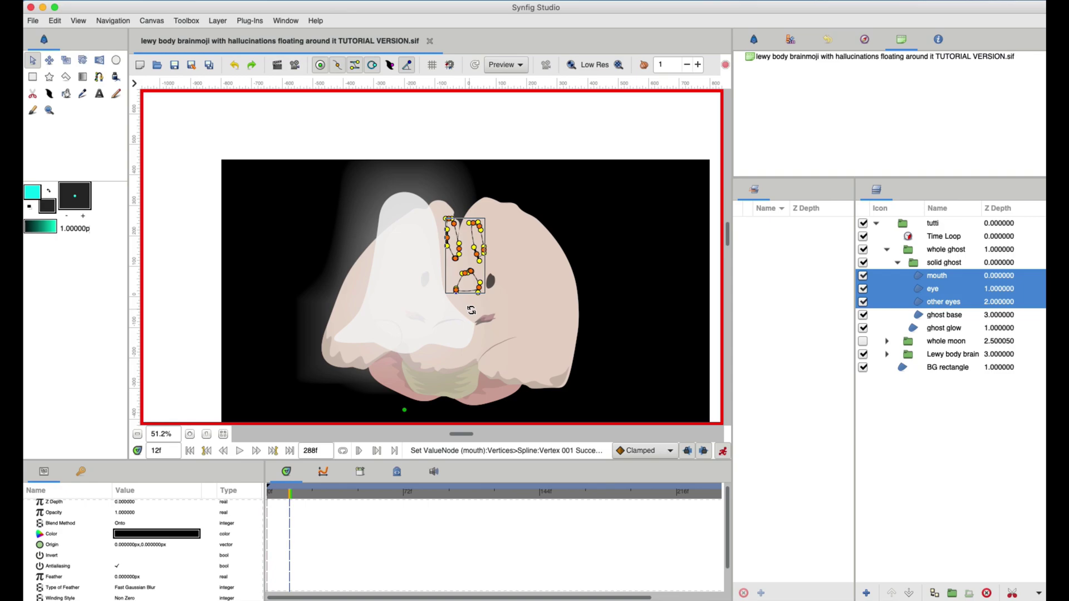
# Step: Step back and forth through frames 3 to 10 to review the face motion
pyautogui.hotkey('ctrl', ',')
pyautogui.hotkey('ctrl', ',')
pyautogui.hotkey('ctrl', ',')
pyautogui.hotkey('ctrl', ',')
pyautogui.hotkey('ctrl', ',')
pyautogui.hotkey('ctrl', ',')
pyautogui.hotkey('ctrl', ',')
pyautogui.hotkey('ctrl', ',')
pyautogui.hotkey('ctrl', ',')
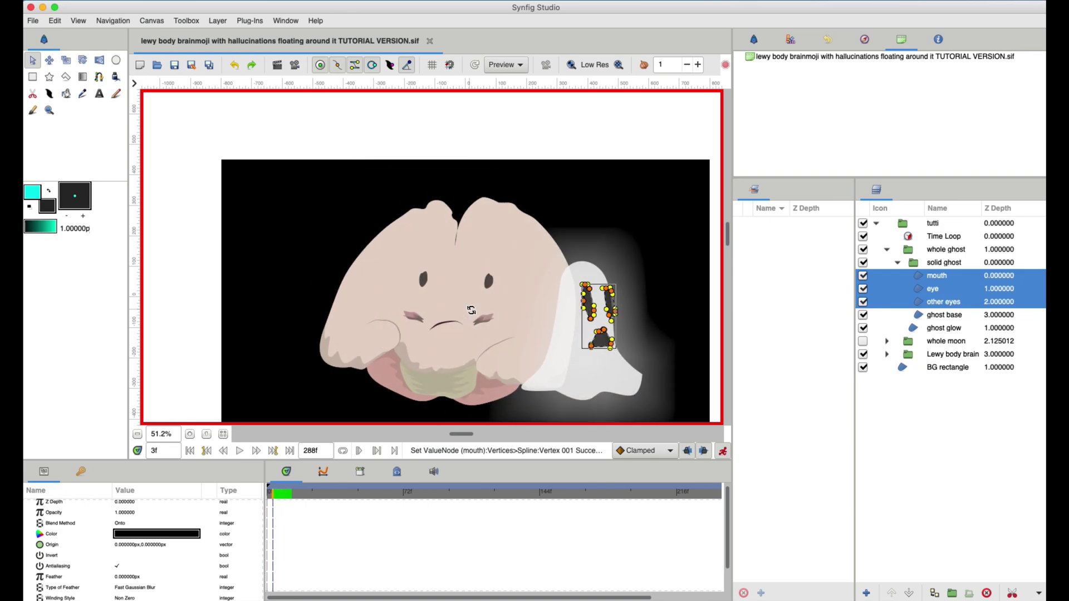
pyautogui.hotkey('ctrl', ',')
pyautogui.hotkey('ctrl', ',')
pyautogui.hotkey('ctrl', '.')
pyautogui.hotkey('ctrl', '.')
pyautogui.hotkey('ctrl', '.')
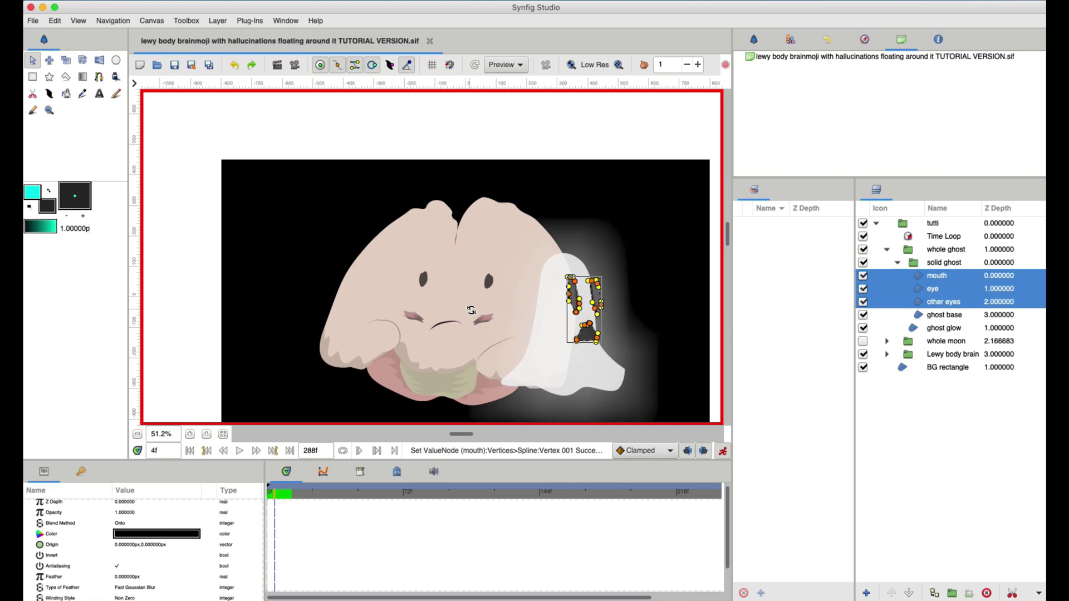
pyautogui.hotkey('ctrl', '.')
pyautogui.hotkey('ctrl', '.')
pyautogui.hotkey('ctrl', '.')
pyautogui.hotkey('ctrl', '.')
pyautogui.hotkey('ctrl', '.')
pyautogui.hotkey('ctrl', '.')
pyautogui.hotkey('ctrl', ',')
pyautogui.hotkey('ctrl', ',')
pyautogui.hotkey('ctrl', ',')
pyautogui.hotkey('ctrl', ',')
pyautogui.hotkey('ctrl', ',')
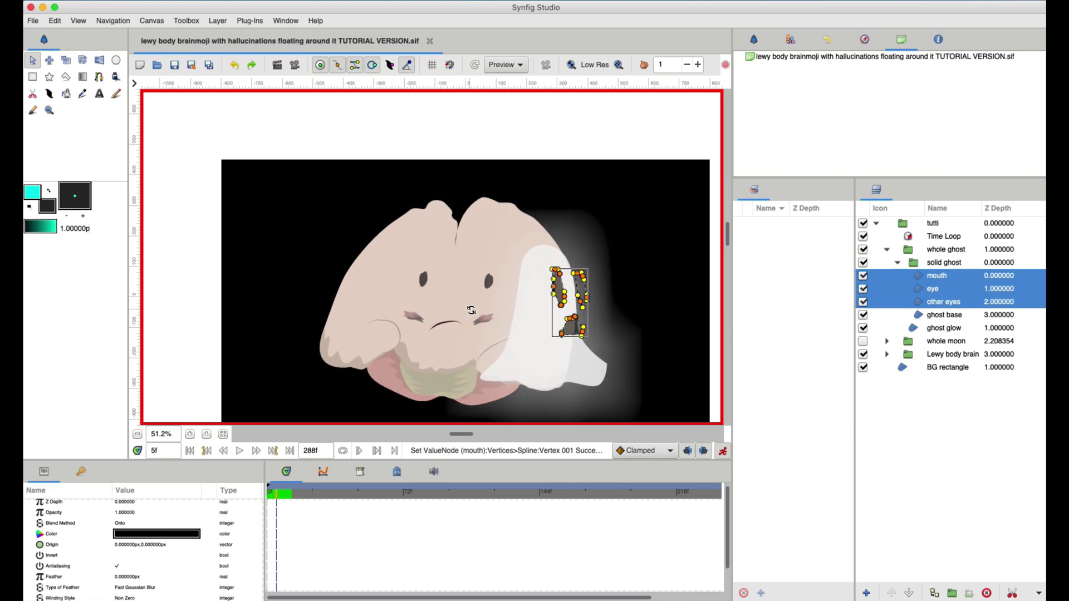
pyautogui.hotkey('ctrl', '.')
pyautogui.hotkey('ctrl', '.')
pyautogui.hotkey('ctrl', '.')
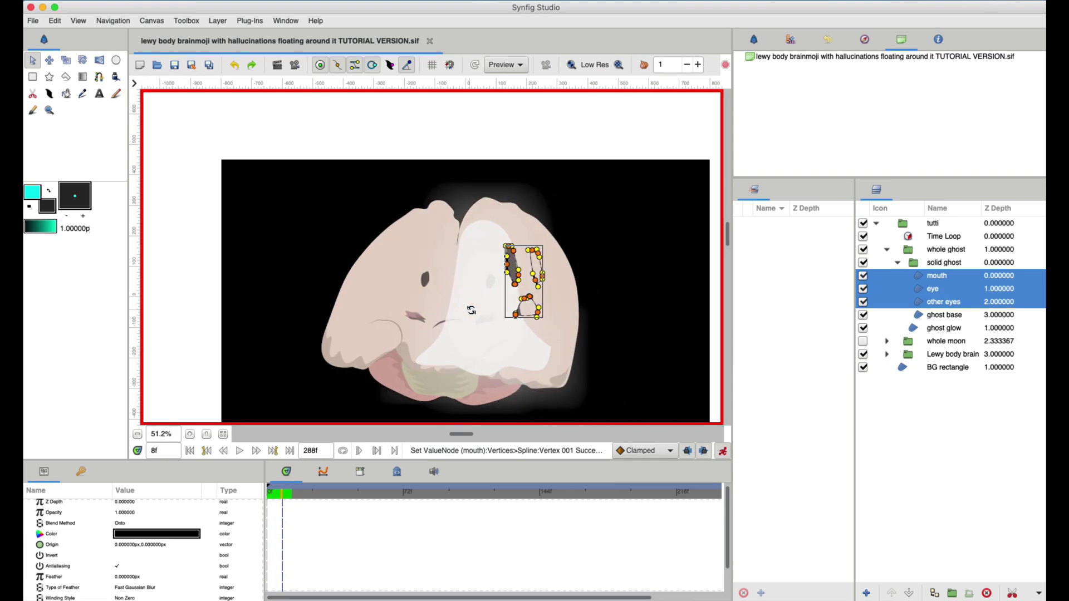
pyautogui.hotkey('ctrl', '.')
pyautogui.hotkey('ctrl', '.')
pyautogui.hotkey('ctrl', ',')
pyautogui.hotkey('ctrl', ',')
pyautogui.hotkey('ctrl', ',')
pyautogui.hotkey('ctrl', ',')
pyautogui.hotkey('ctrl', ',')
pyautogui.hotkey('ctrl', ',')
pyautogui.hotkey('ctrl', ',')
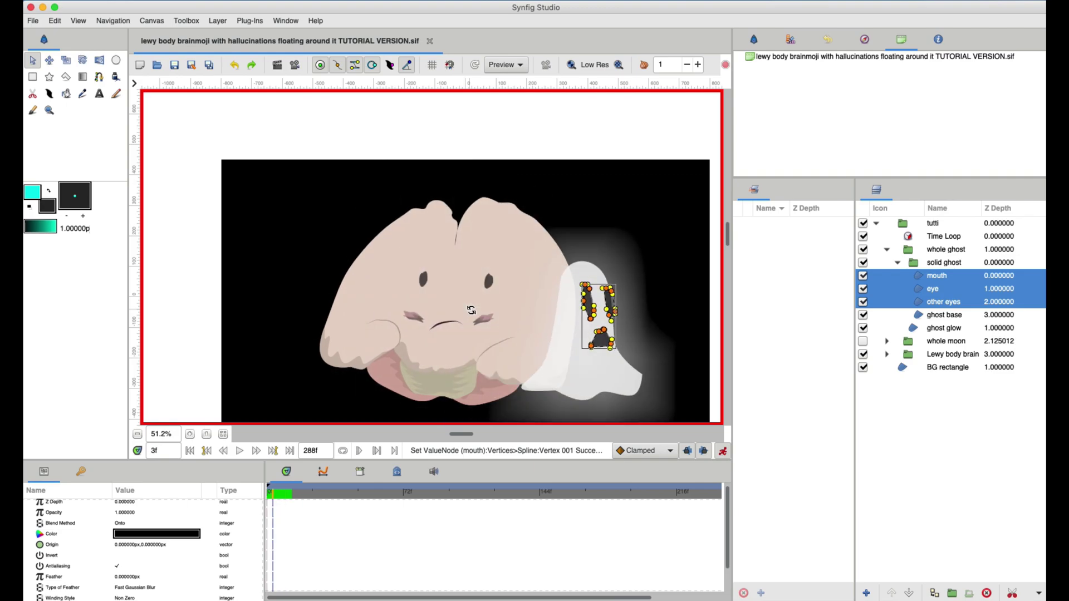
pyautogui.hotkey('ctrl', '.')
pyautogui.hotkey('ctrl', '.')
pyautogui.hotkey('ctrl', '.')
pyautogui.hotkey('ctrl', '.')
pyautogui.hotkey('ctrl', '.')
pyautogui.hotkey('ctrl', '.')
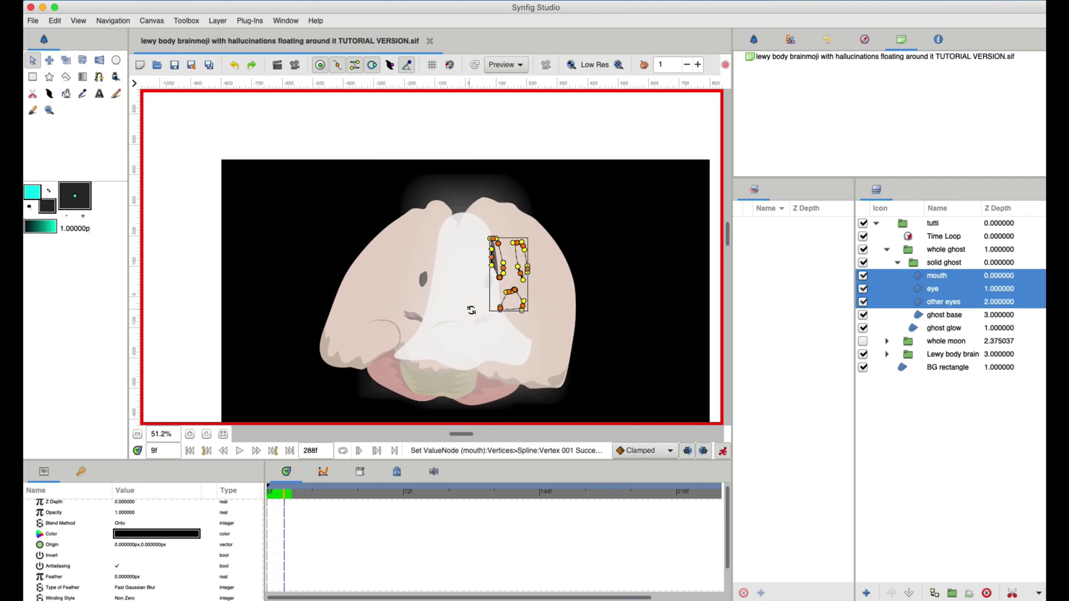
pyautogui.hotkey('ctrl', '.')
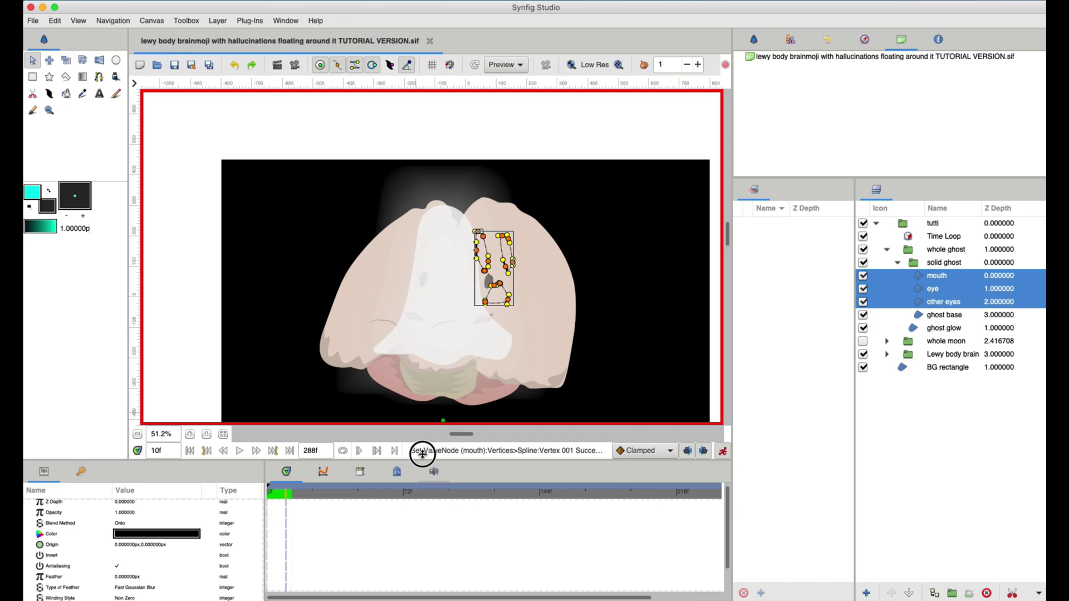
# Step: Slide the face parts off the ghost's left edge at frame 13, then back inside at 24
pyautogui.moveTo(423, 460); pyautogui.dragTo(419, 408)
pyautogui.hotkey('ctrl', '.')
pyautogui.hotkey('ctrl', '.')
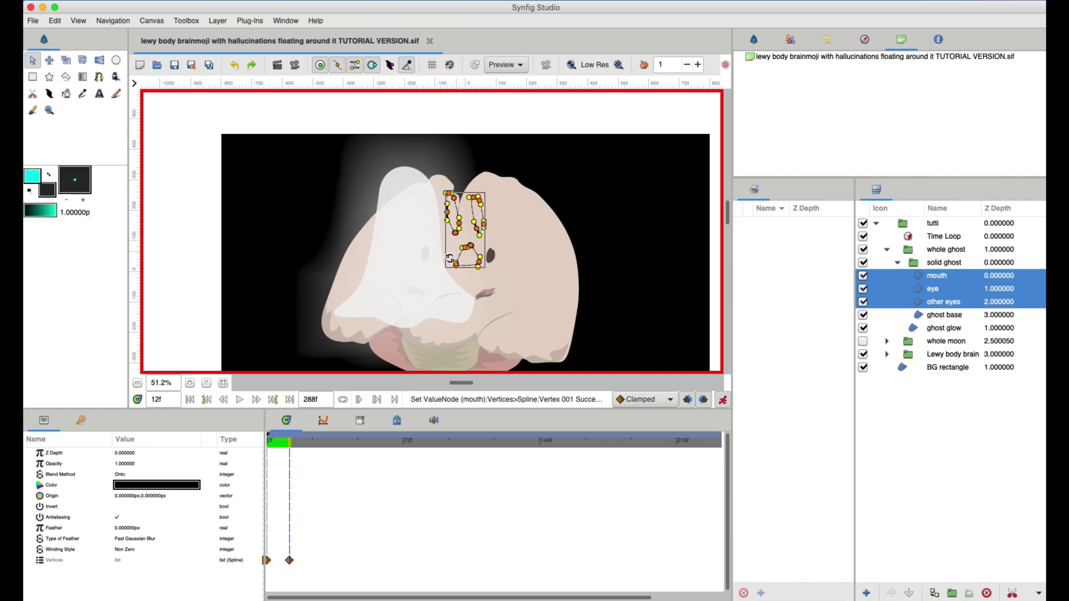
pyautogui.hotkey('ctrl', '.')
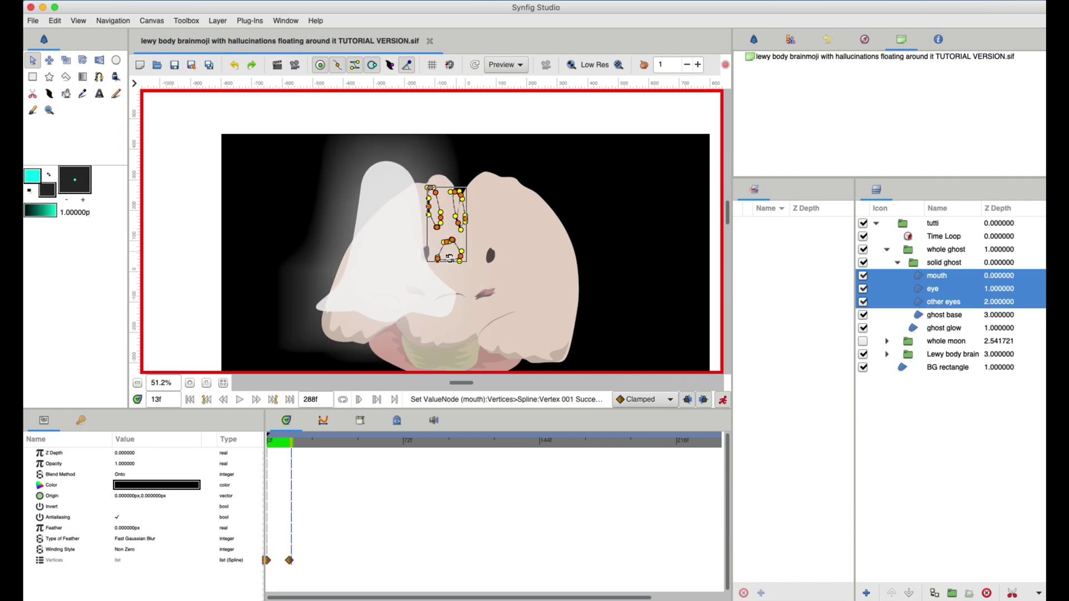
pyautogui.moveTo(438, 259); pyautogui.dragTo(308, 258)
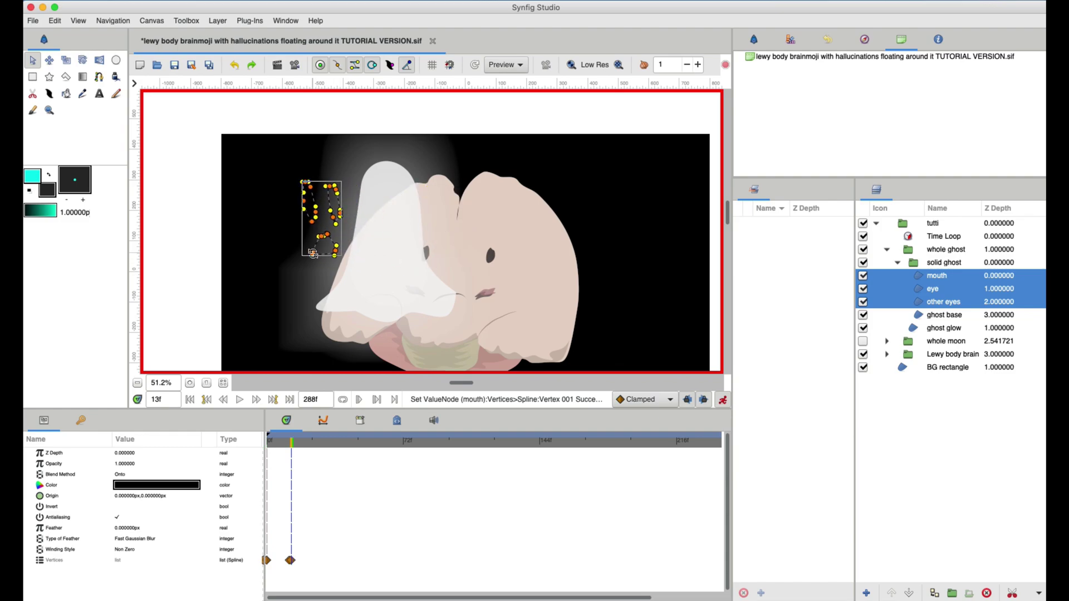
pyautogui.hotkey('ctrl', 's')
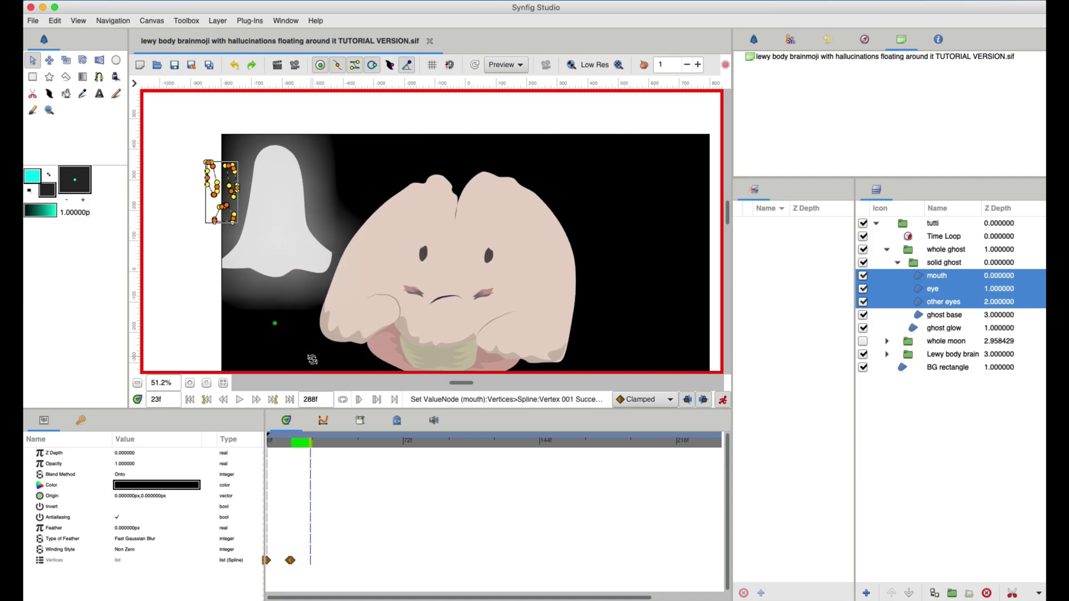
pyautogui.click(240, 219)
pyautogui.moveTo(240, 218); pyautogui.dragTo(282, 224)
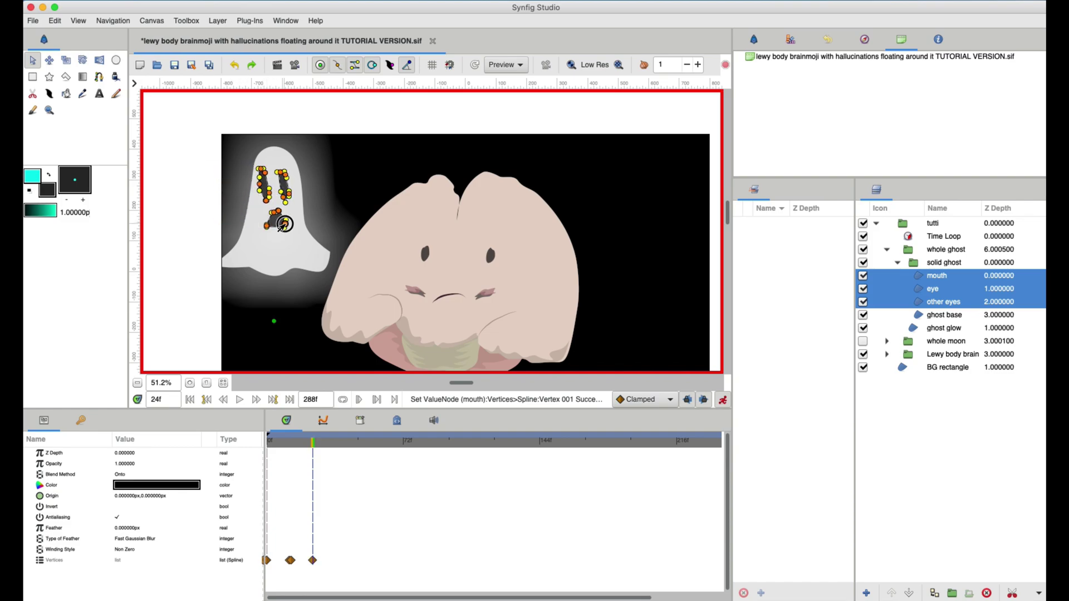
# Step: Duplicate the face parts' first waypoint onto frame 24
pyautogui.hotkey('ctrl', 's')
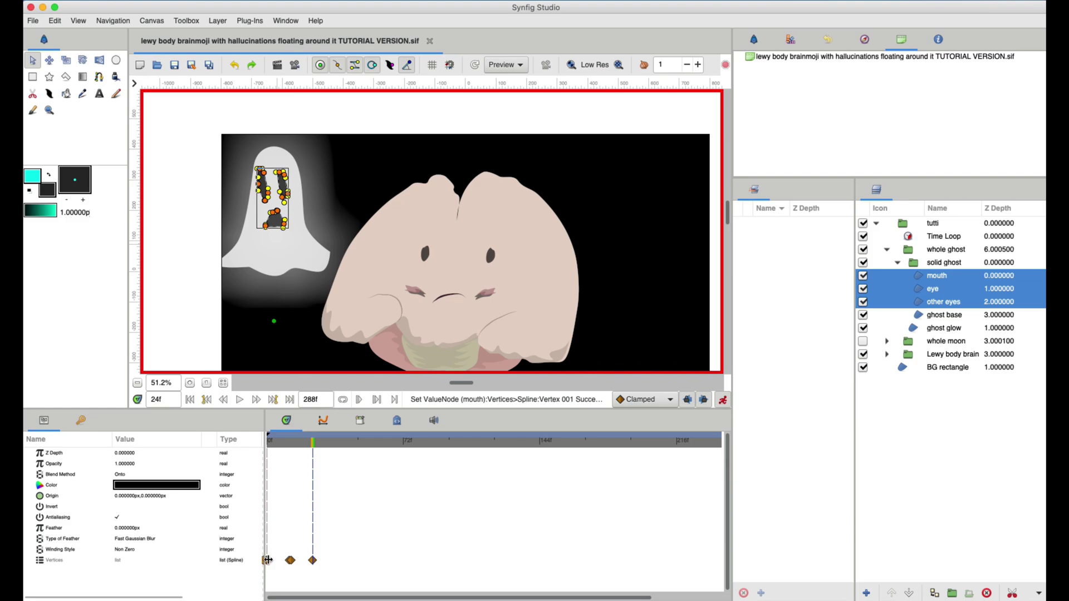
pyautogui.rightClick(269, 561)
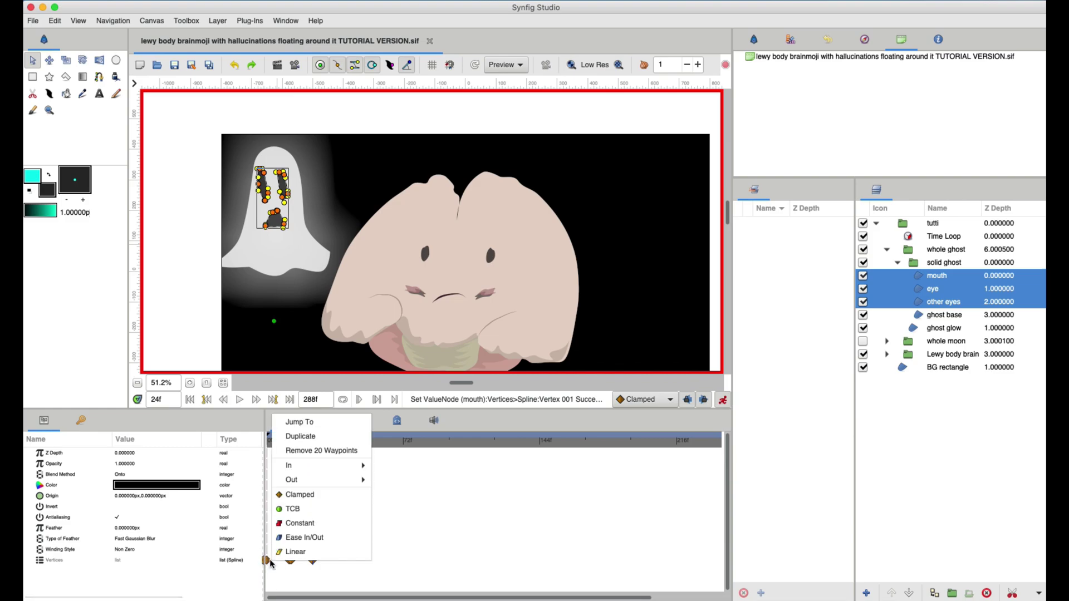
pyautogui.click(305, 439)
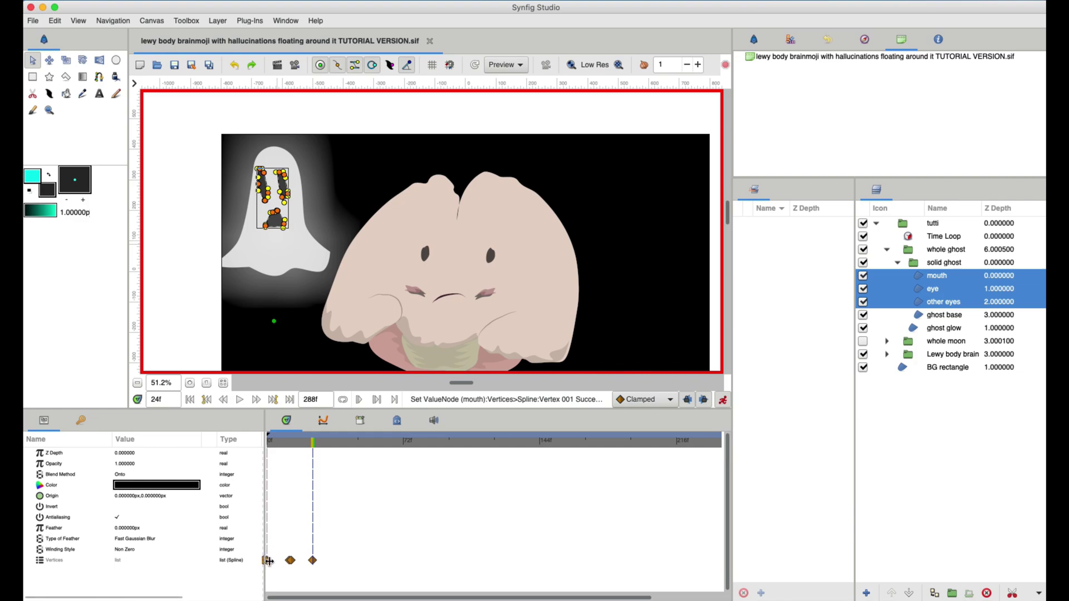
# Step: Duplicate the solid ghost group's first waypoint onto frame 24 and save
pyautogui.click(916, 265)
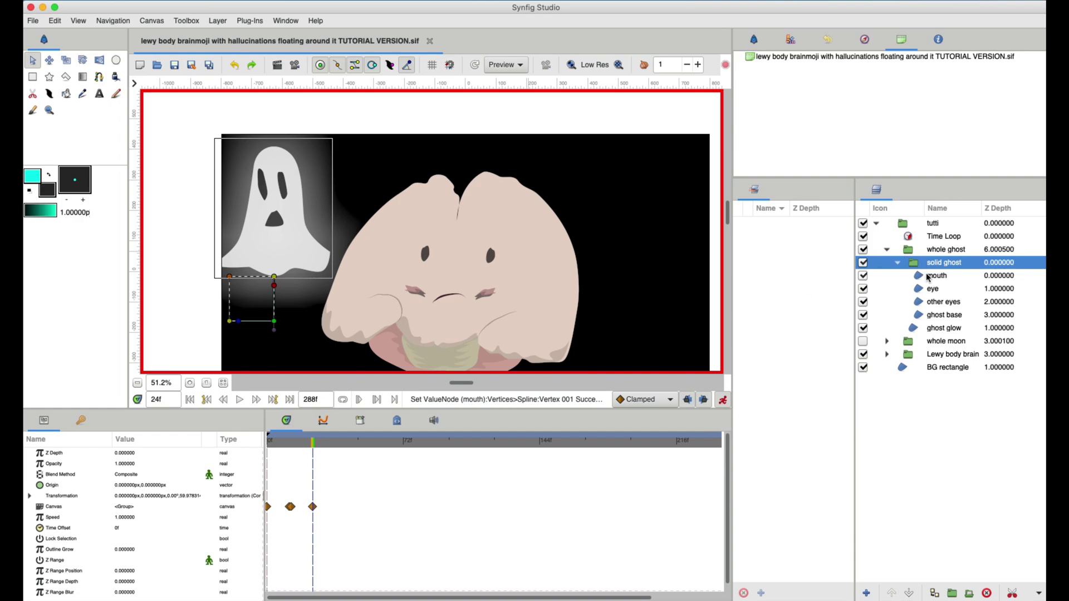
pyautogui.click(929, 277)
pyautogui.keyDown('shift'); pyautogui.click(944, 301); pyautogui.keyUp('shift')
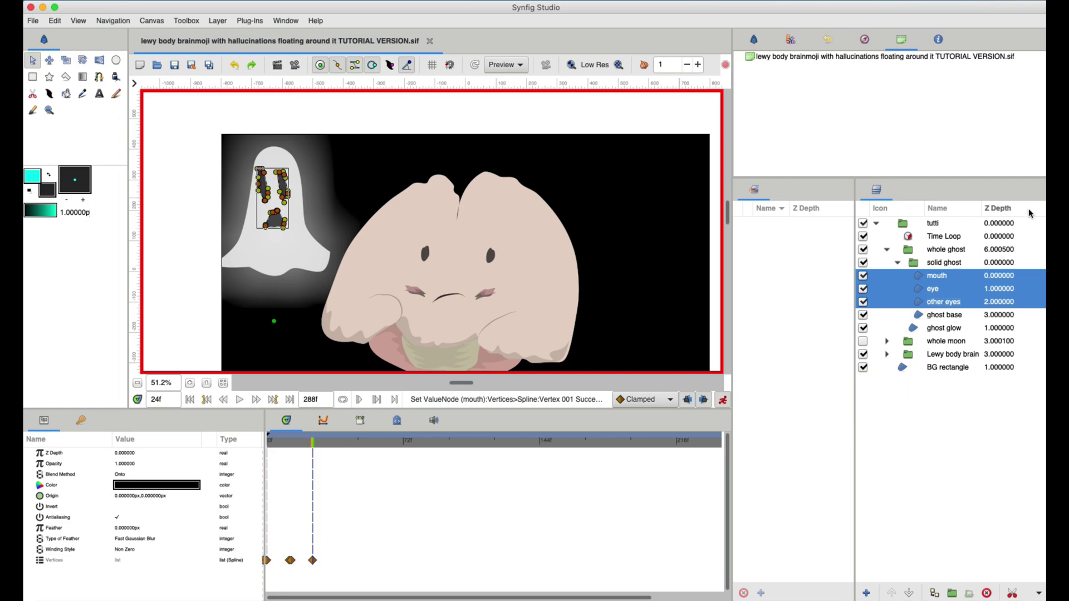
pyautogui.click(920, 263)
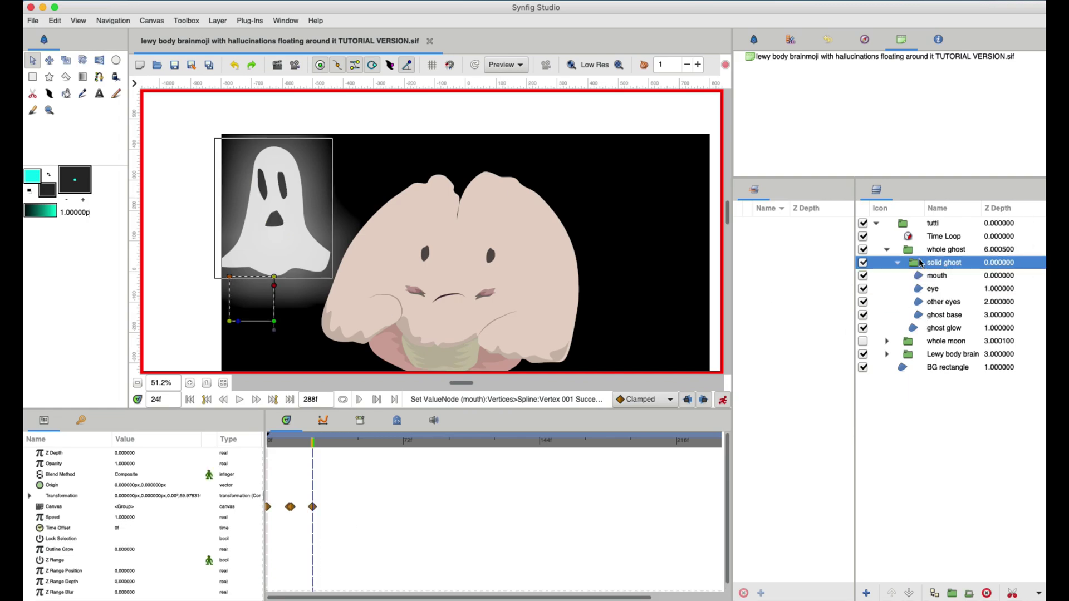
pyautogui.rightClick(271, 511)
pyautogui.click(292, 529)
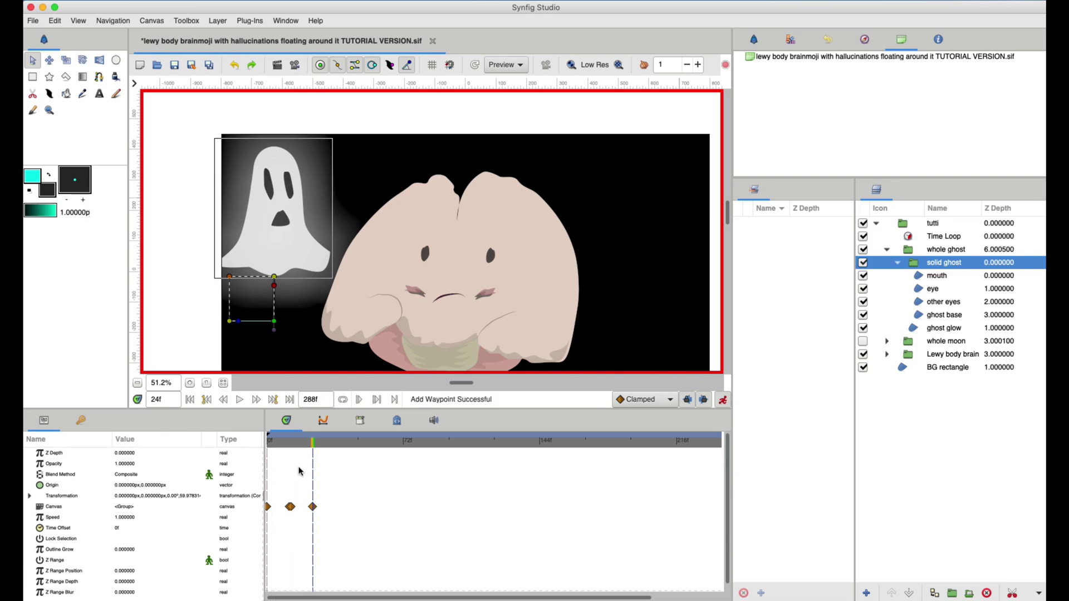
pyautogui.press('super+s')
# Step: Scrub through the animation, redo the last waypoint change, and save
pyautogui.moveTo(303, 442); pyautogui.dragTo(312, 443)
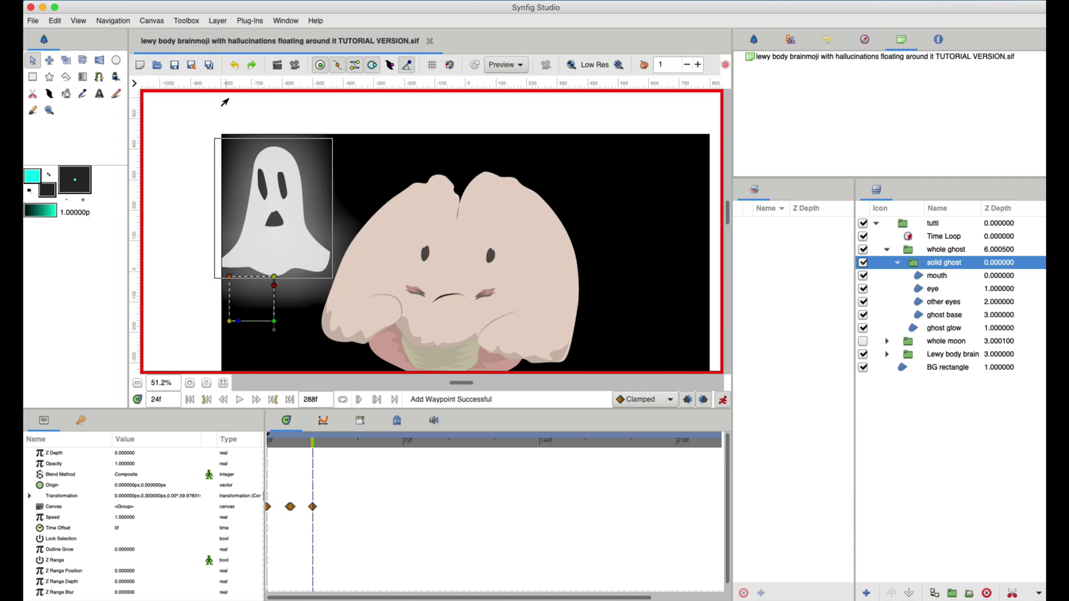
pyautogui.click(249, 66)
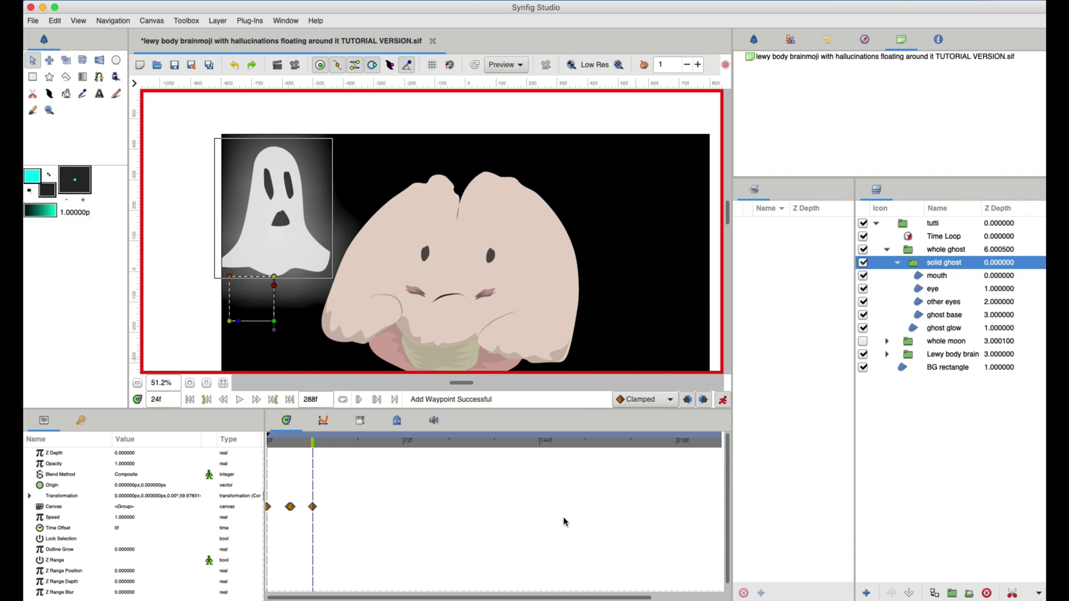
pyautogui.hotkey('ctrl', 's')
pyautogui.moveTo(308, 451); pyautogui.dragTo(249, 449)
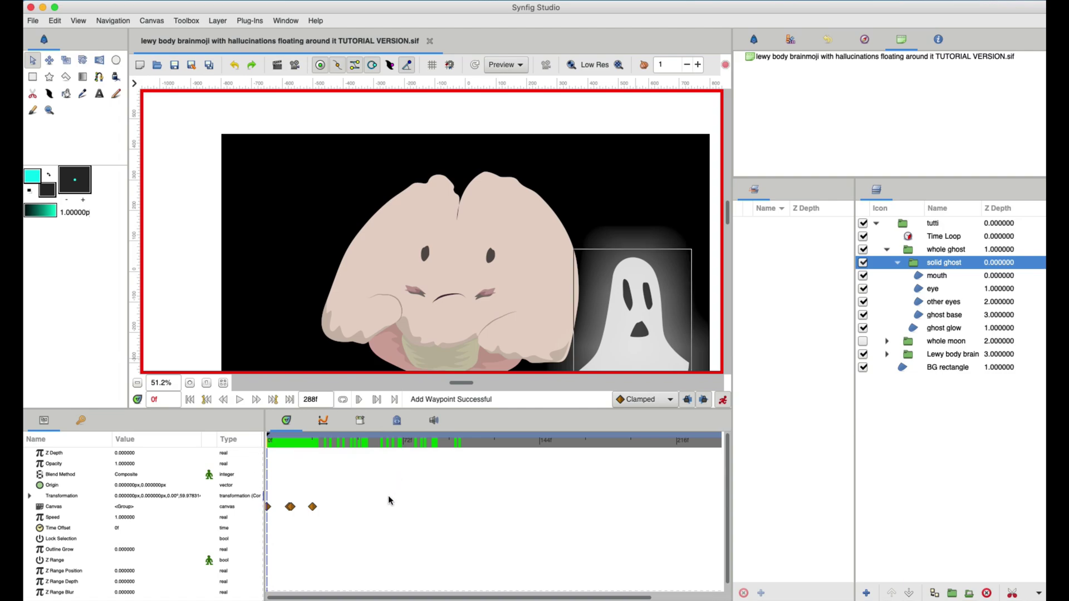
pyautogui.press('space')
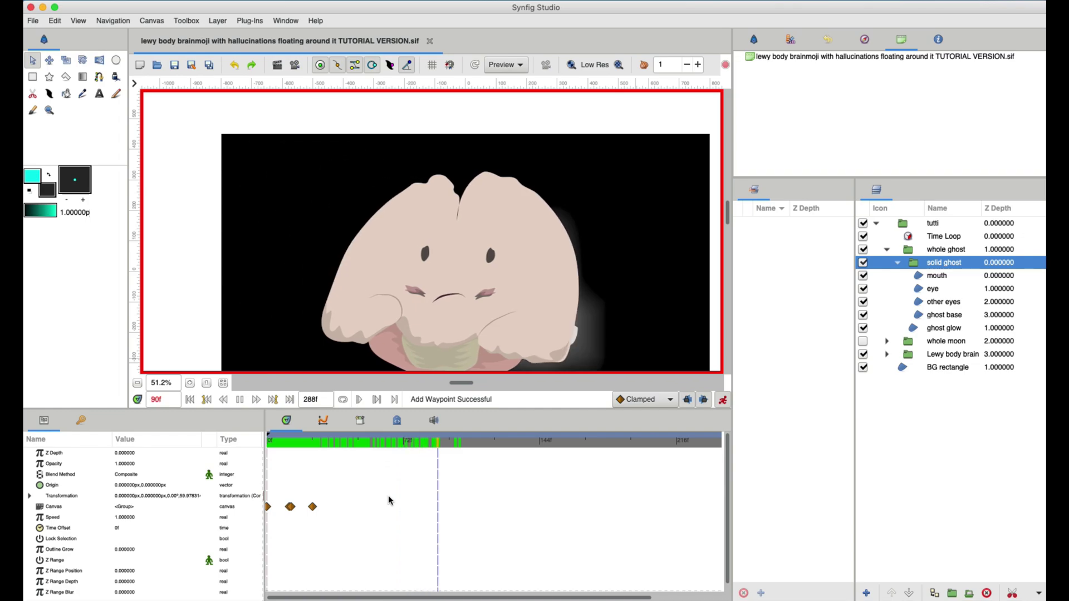
pyautogui.press('space')
pyautogui.moveTo(328, 444); pyautogui.dragTo(261, 446)
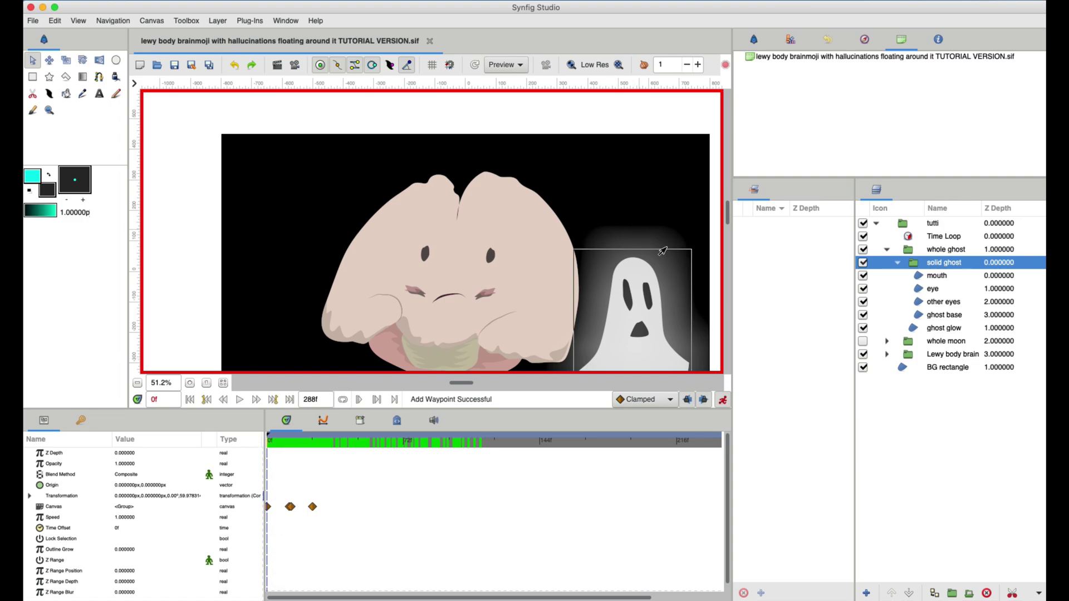
pyautogui.click(958, 289)
pyautogui.press('Down')
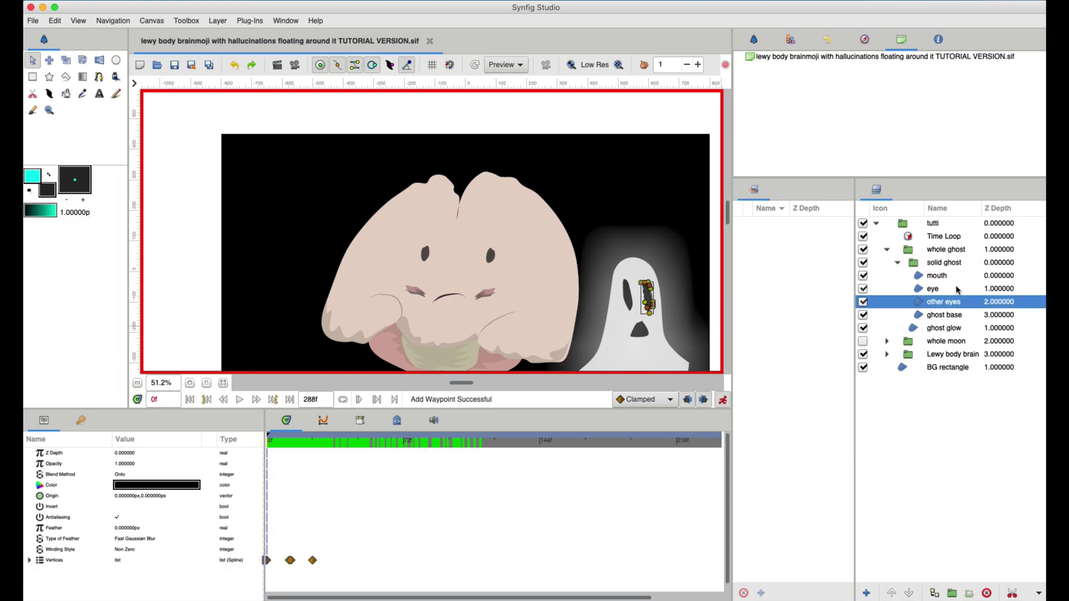
pyautogui.press('Up')
pyautogui.press('Down')
pyautogui.press('Down')
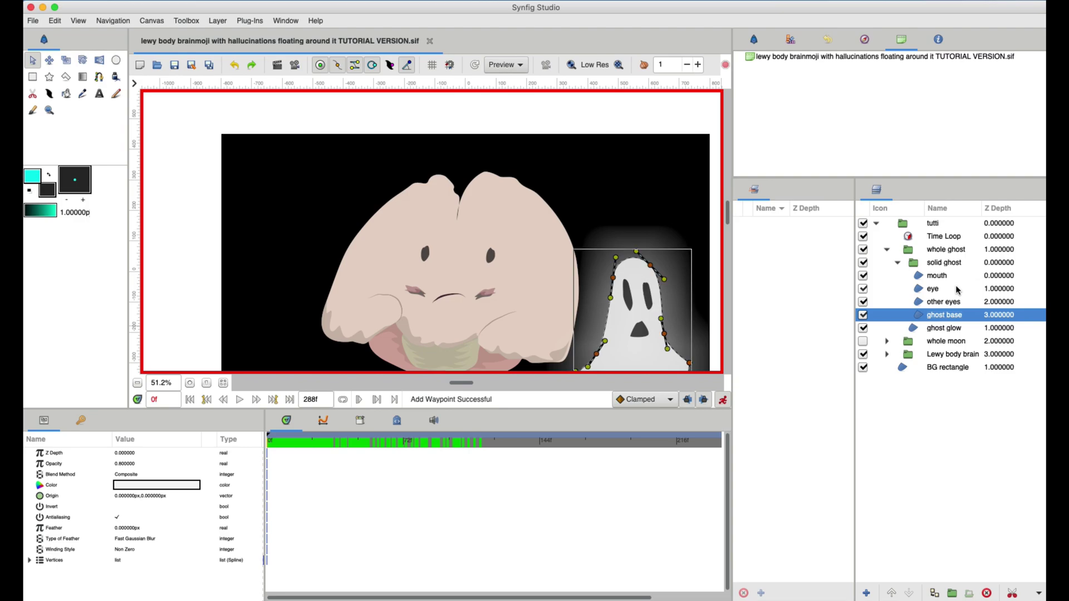
pyautogui.press('Up')
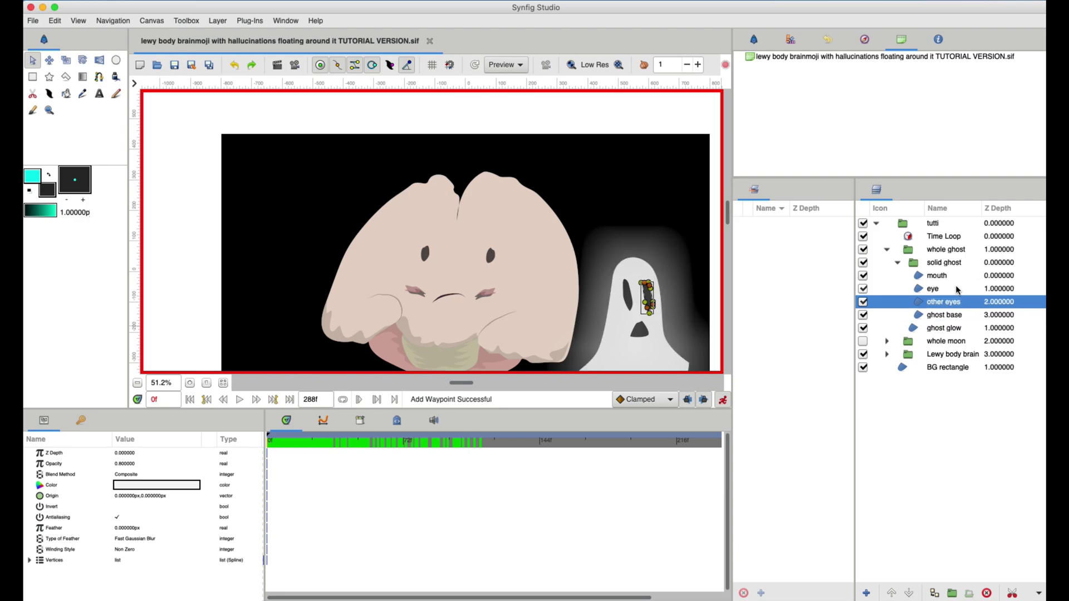
pyautogui.hotkey('shift', 'Up')
pyautogui.hotkey('shift', 'Up')
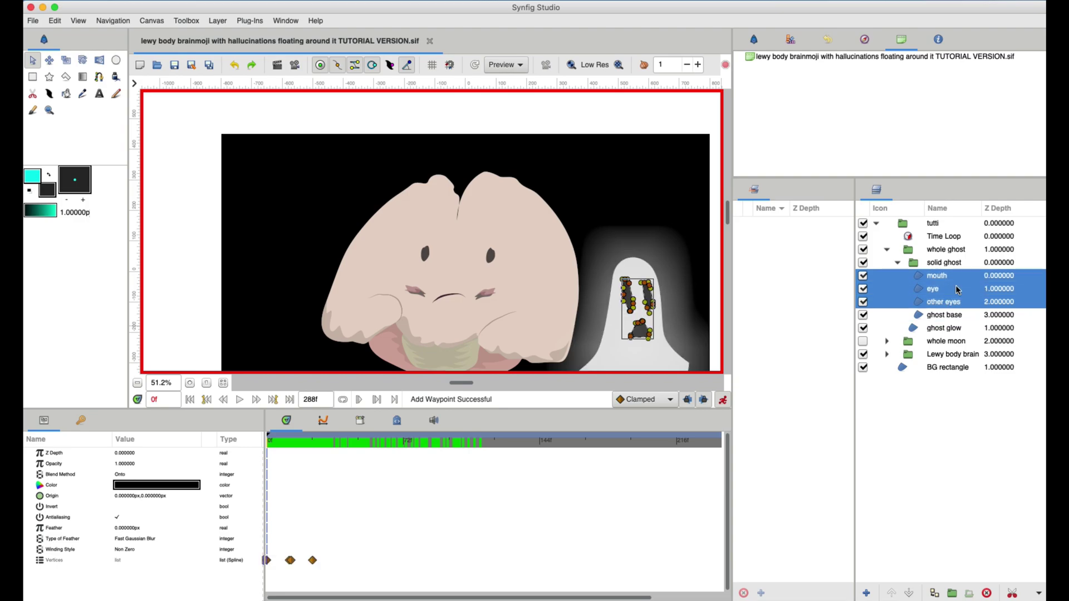
pyautogui.click(947, 316)
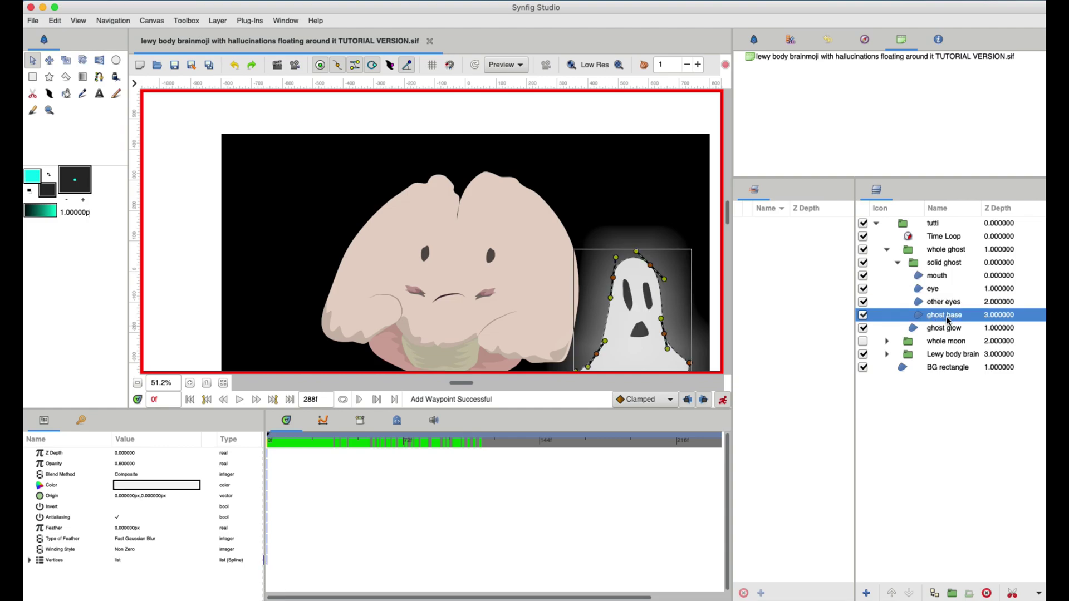
pyautogui.click(935, 264)
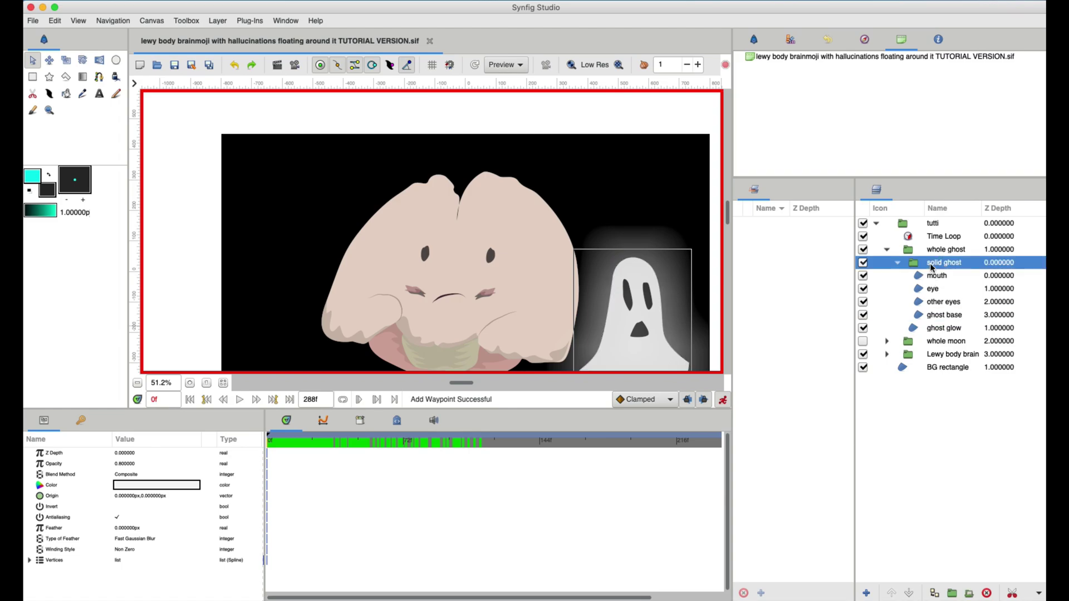
pyautogui.click(934, 279)
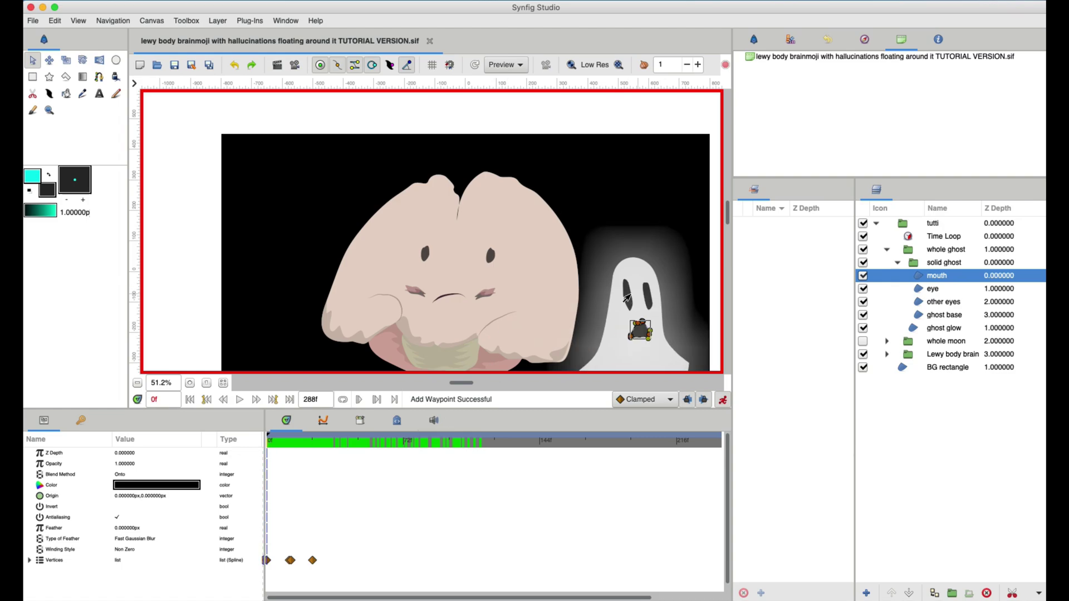
# Step: Play the head-turn animation through to the final frame 288
pyautogui.press('space')
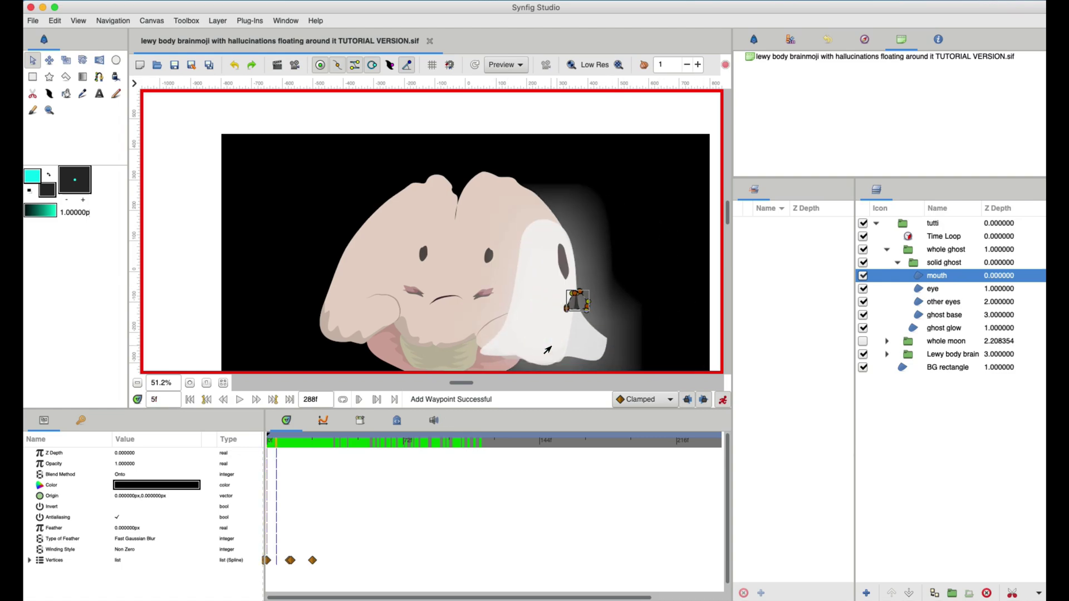